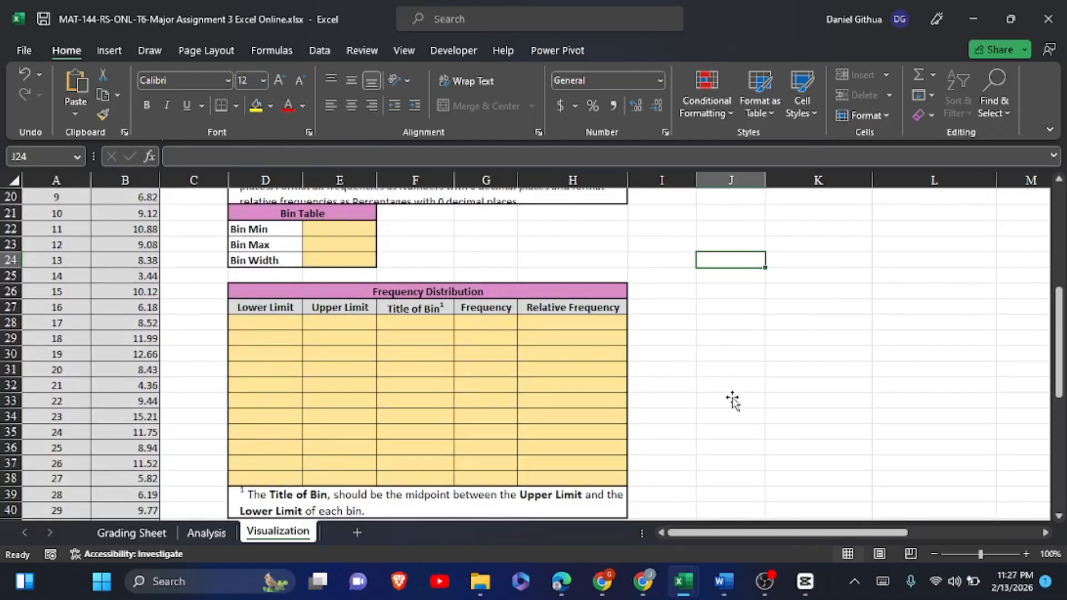
Calculate Bin Min in cell E22 with =MIN(B12:B61)-0.1, using the student Differences column.
scroll(732, 400, up, 3)
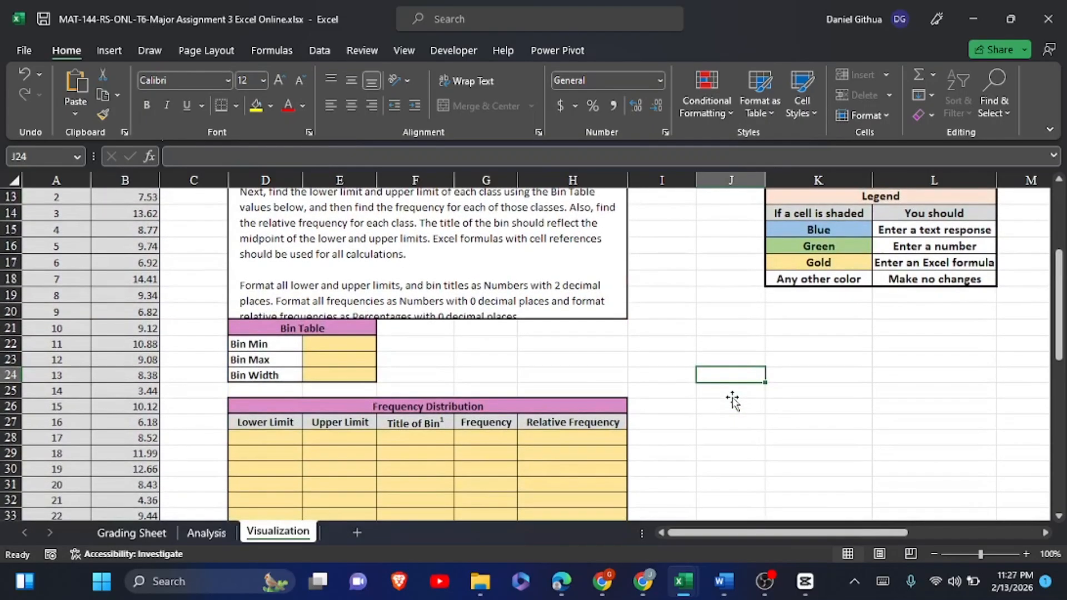
click(355, 344)
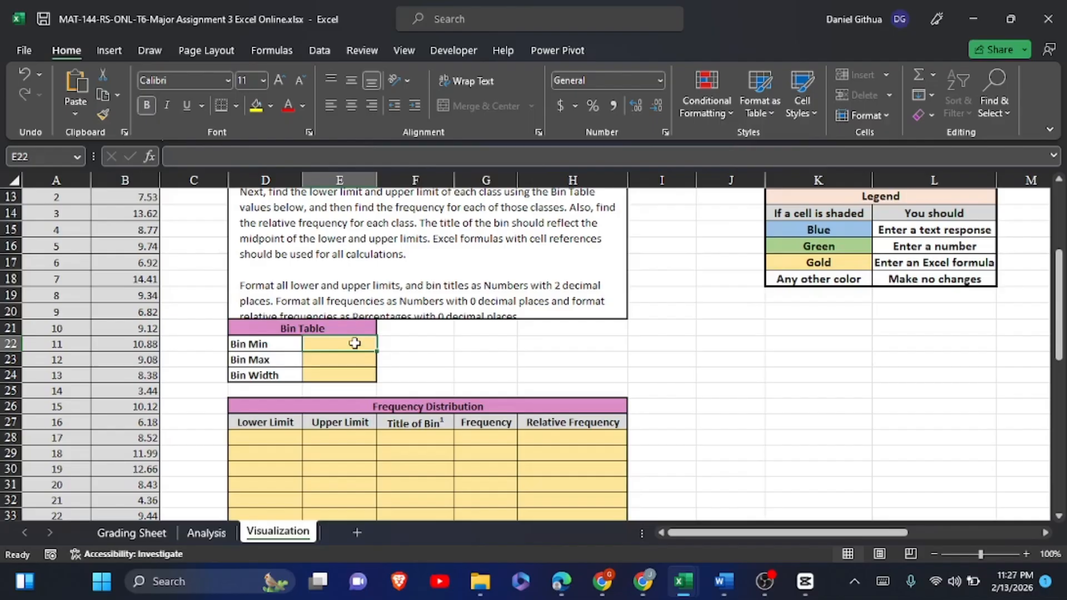
click(882, 581)
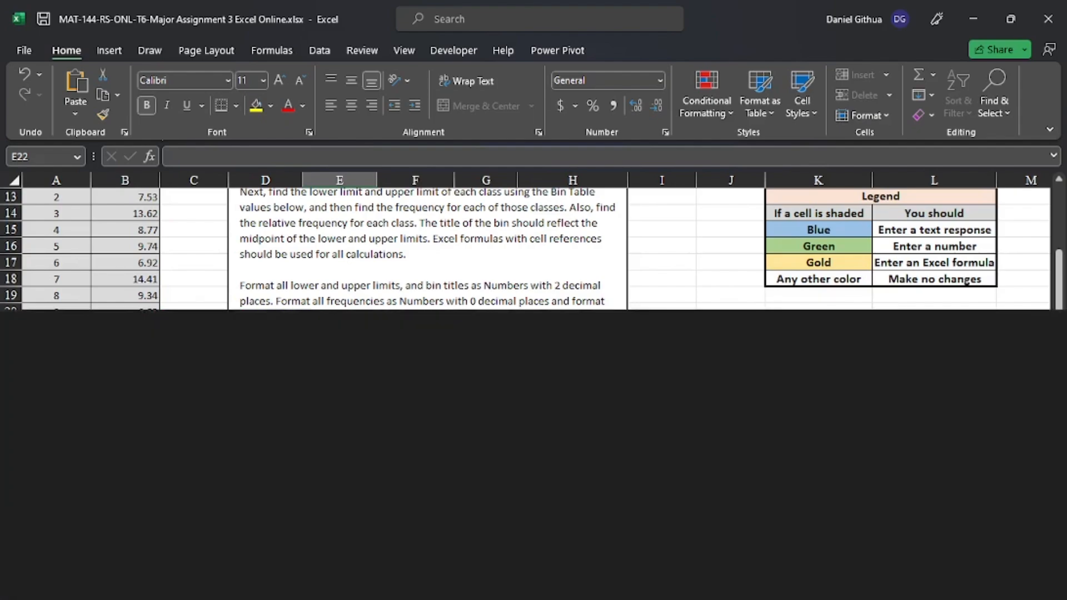
text(=min)
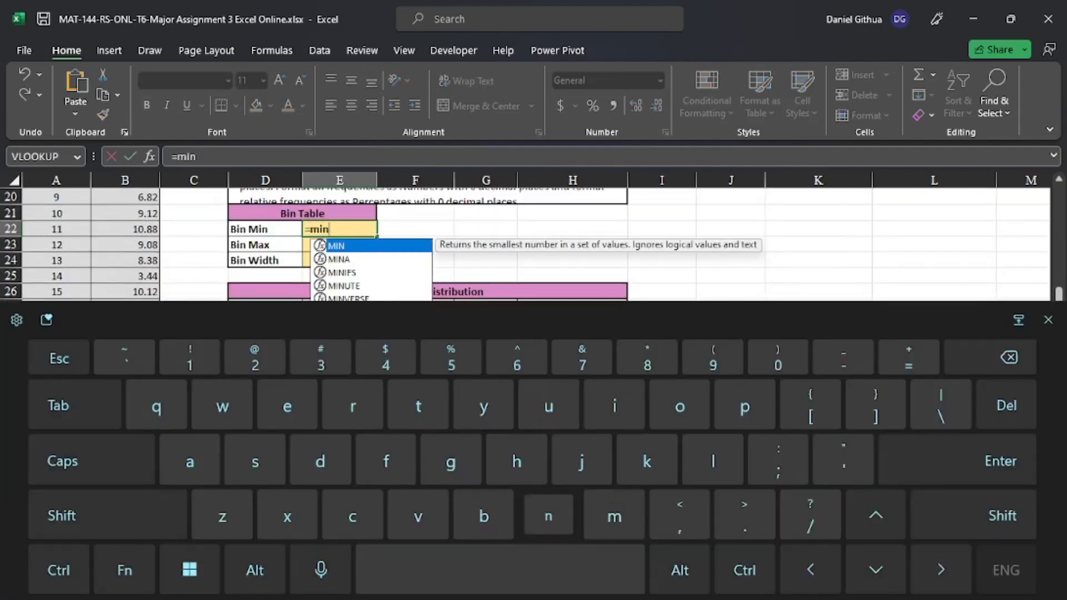
key(shift)
text(()
click(1048, 319)
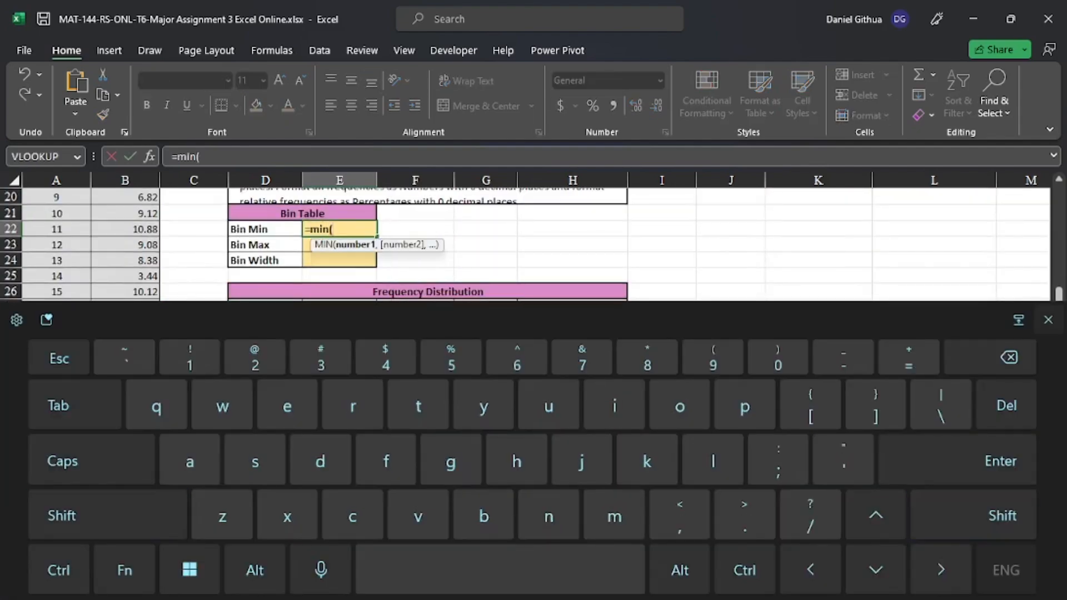
scroll(525, 355, up, 3)
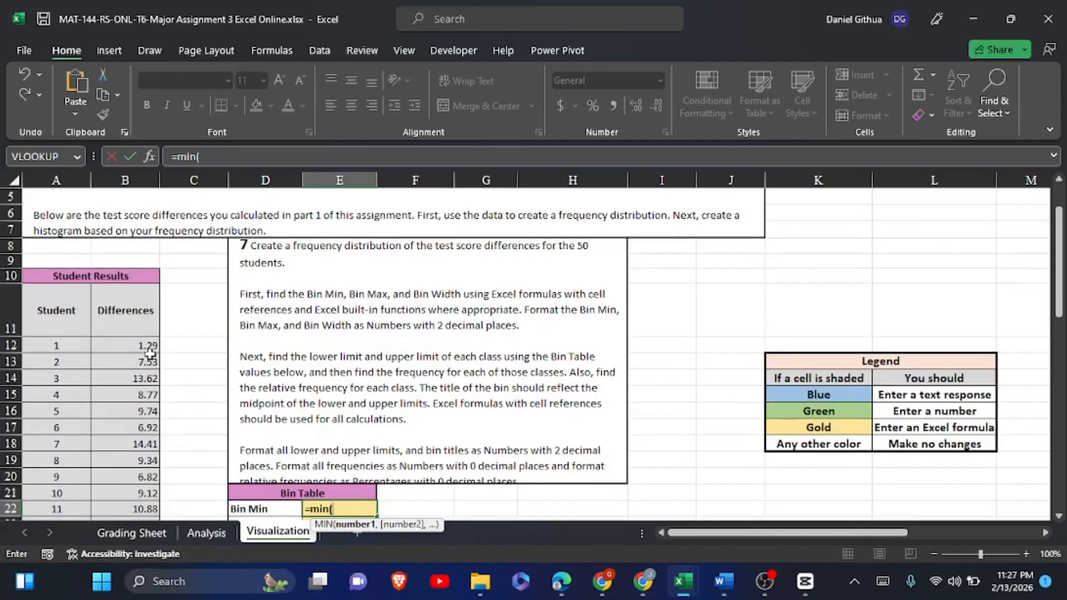
drag(136, 344, 139, 479)
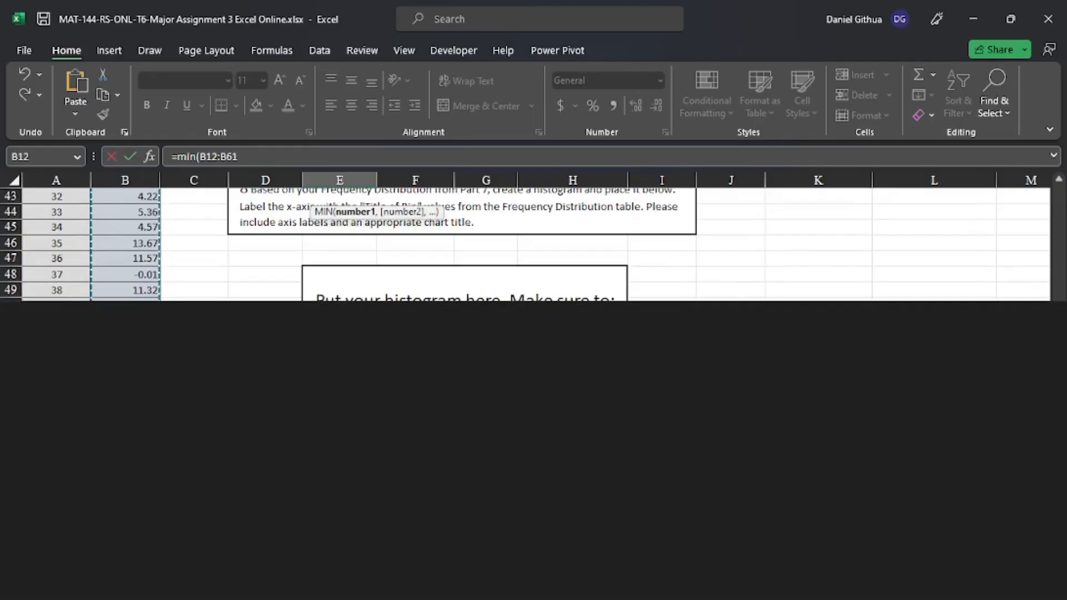
key(shift)
text())
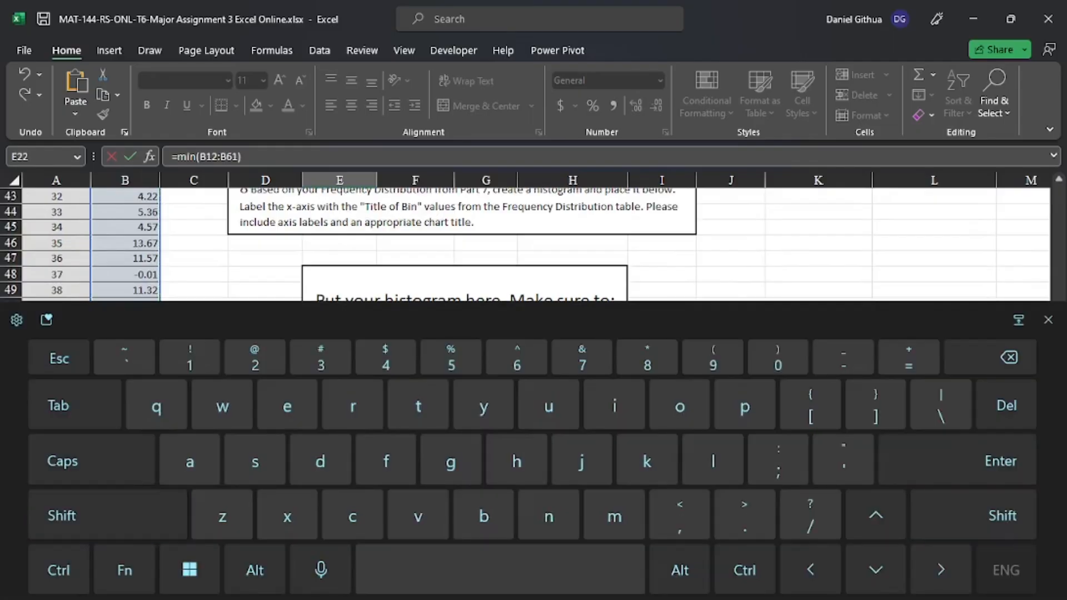
text(-0.1)
key(Return)
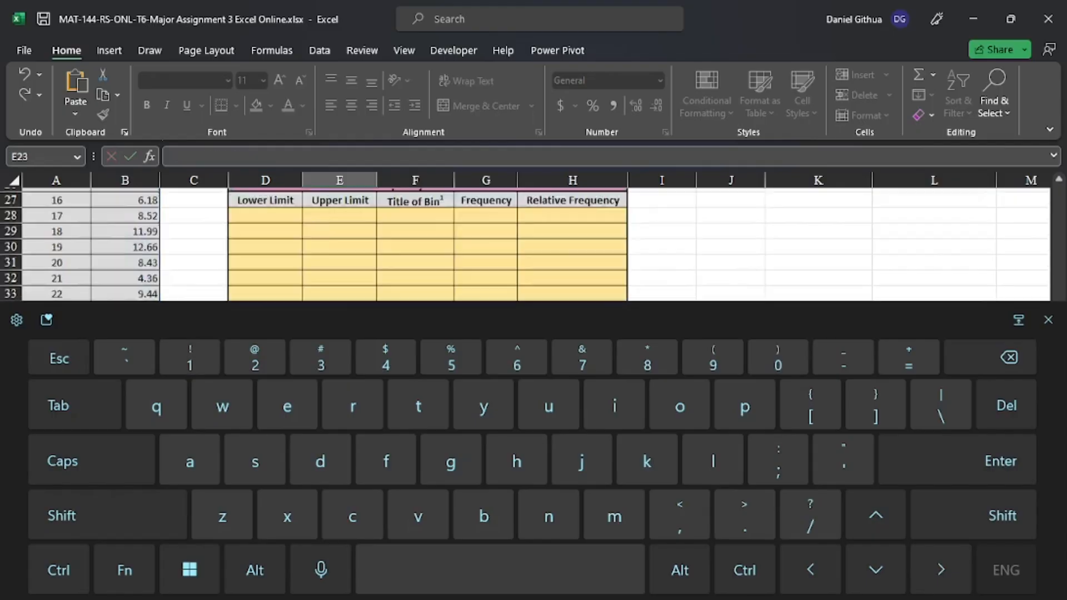
scroll(538, 307, up, 2)
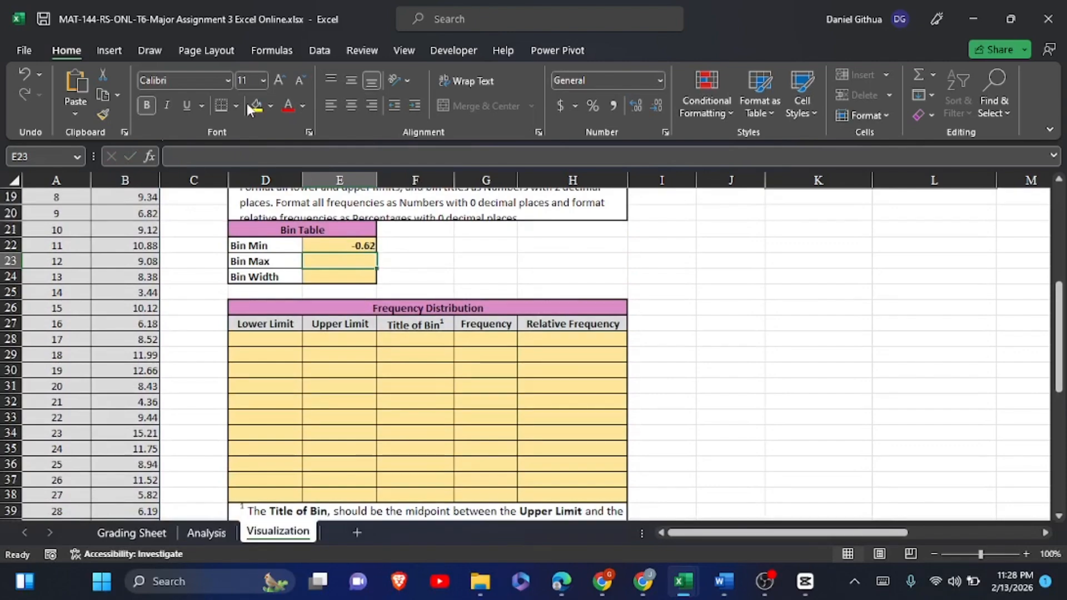
click(351, 245)
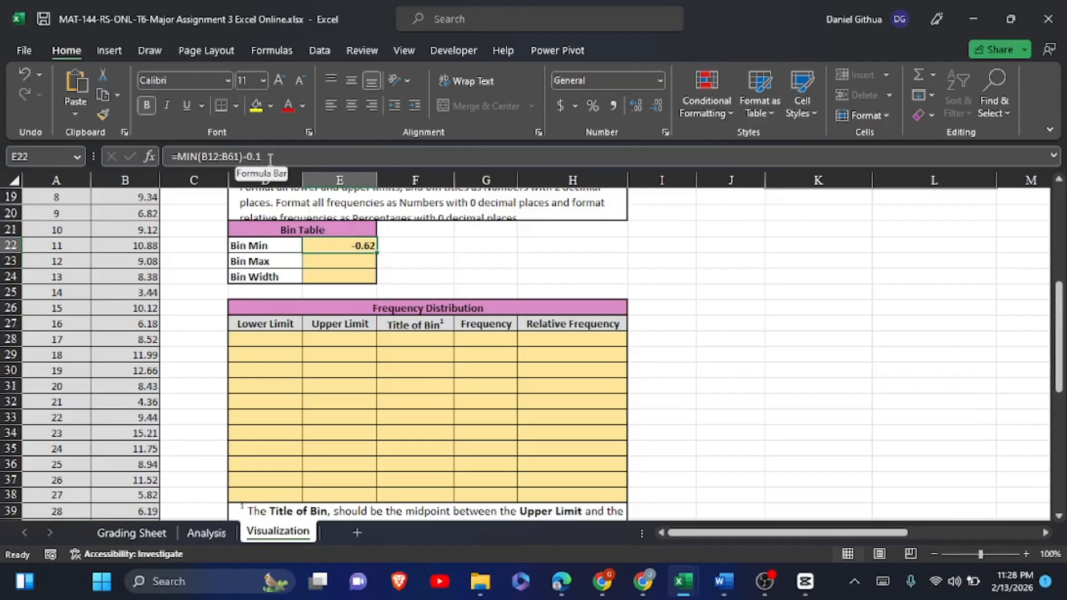
Calculate Bin Max in cell E23 with =MAX(B12:B61)+0.1, using the student Differences column.
click(327, 263)
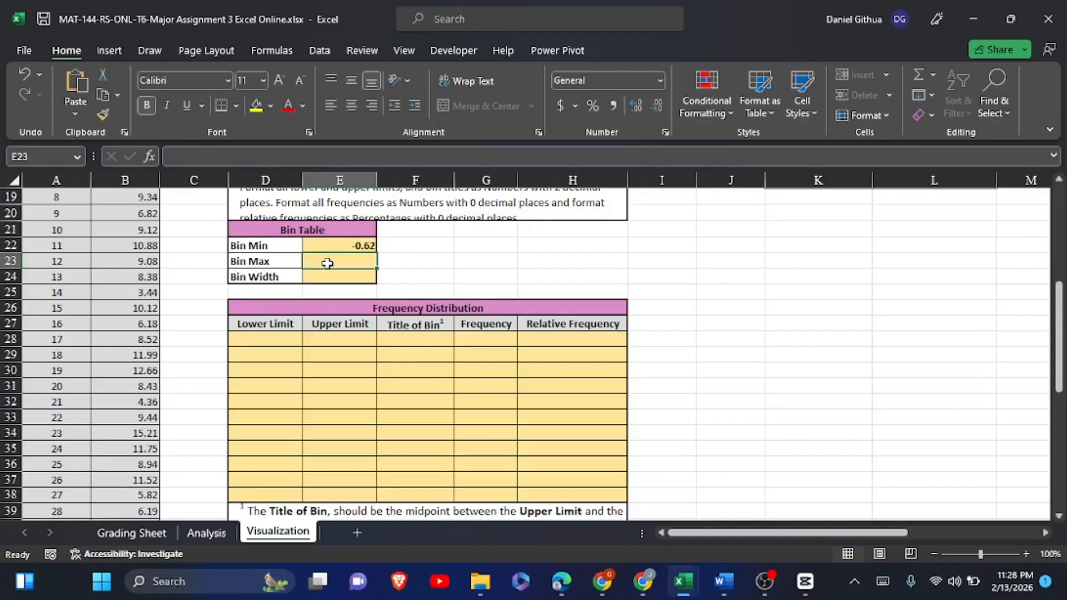
click(882, 581)
text(=m)
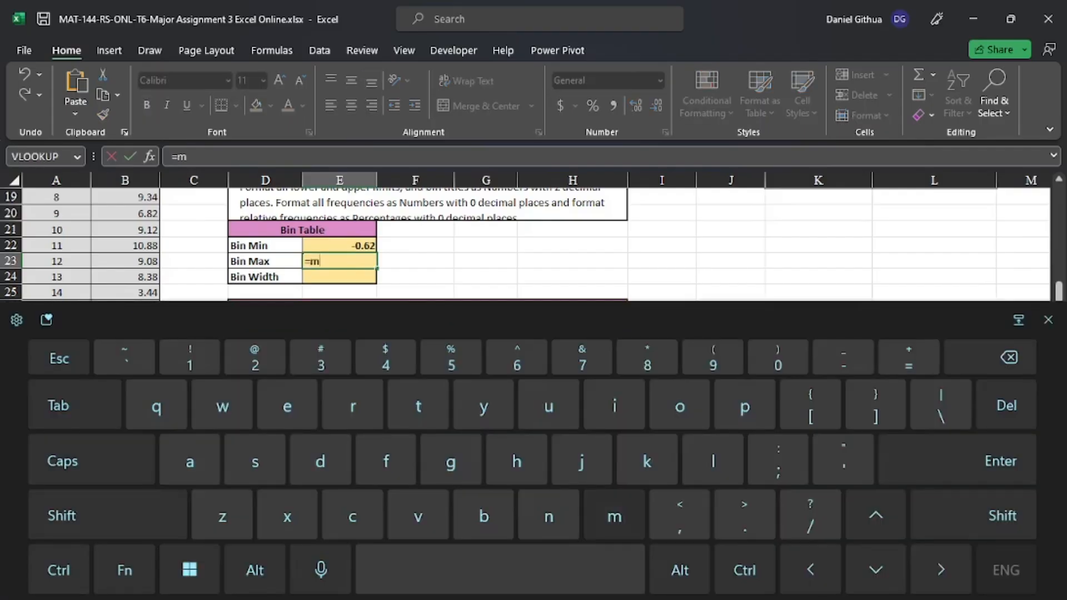
text(ax)
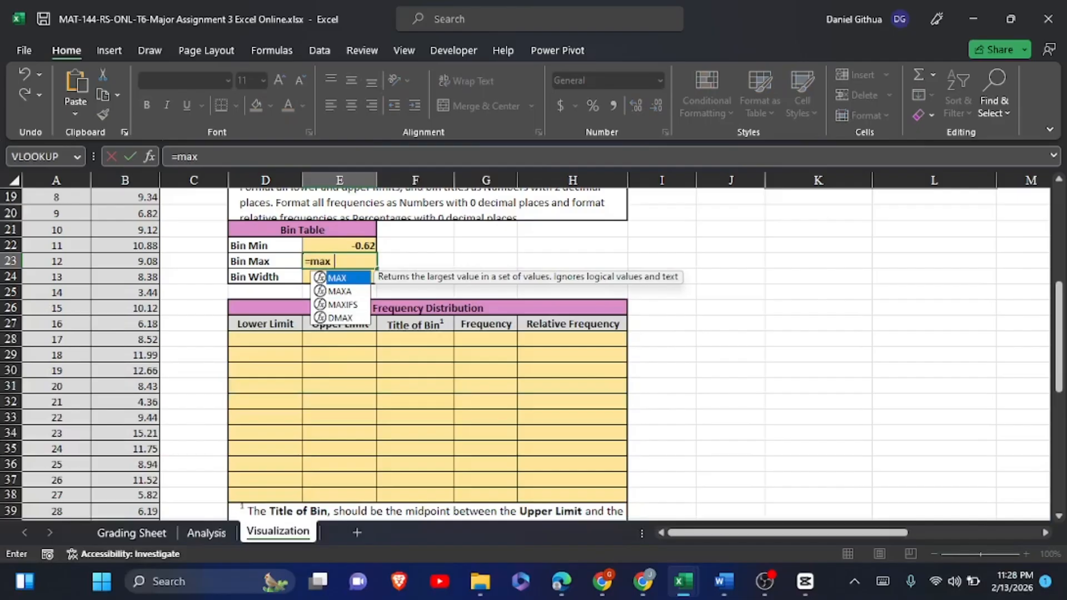
text(()
scroll(356, 324, up, 3)
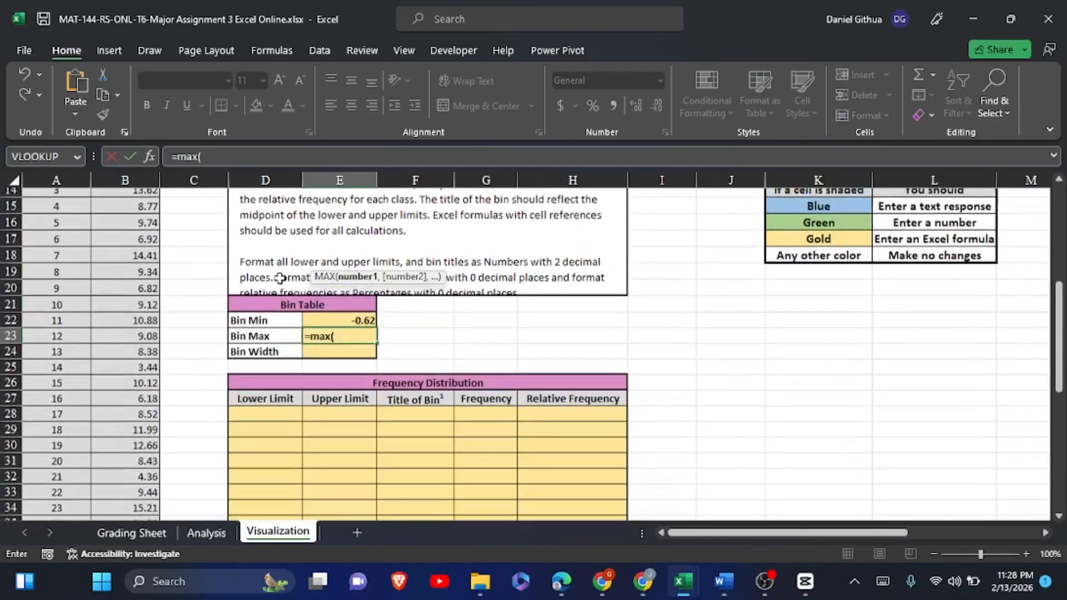
drag(117, 245, 124, 497)
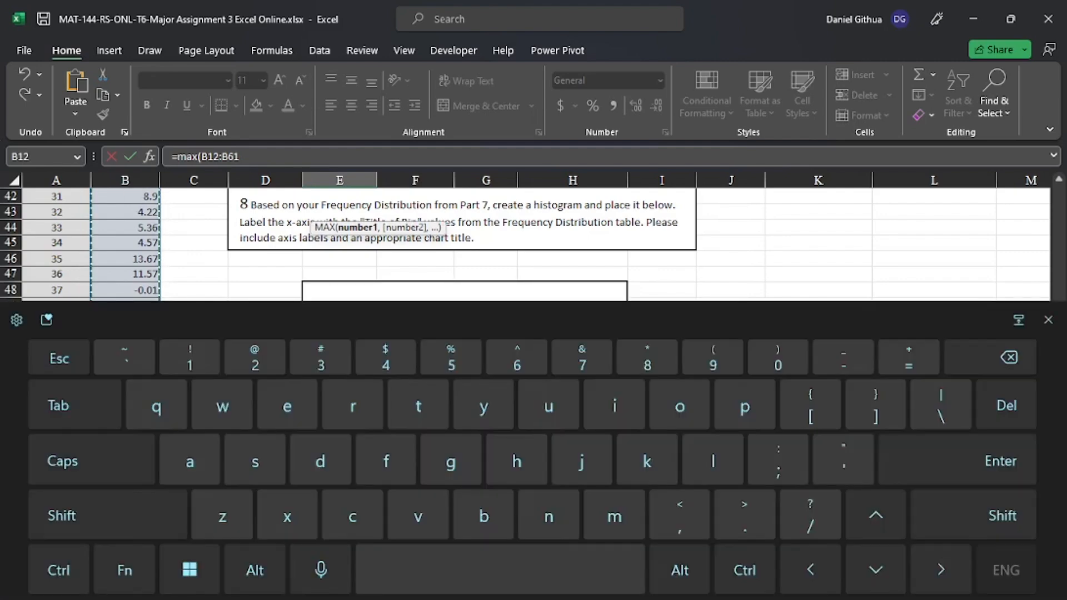
text()+)
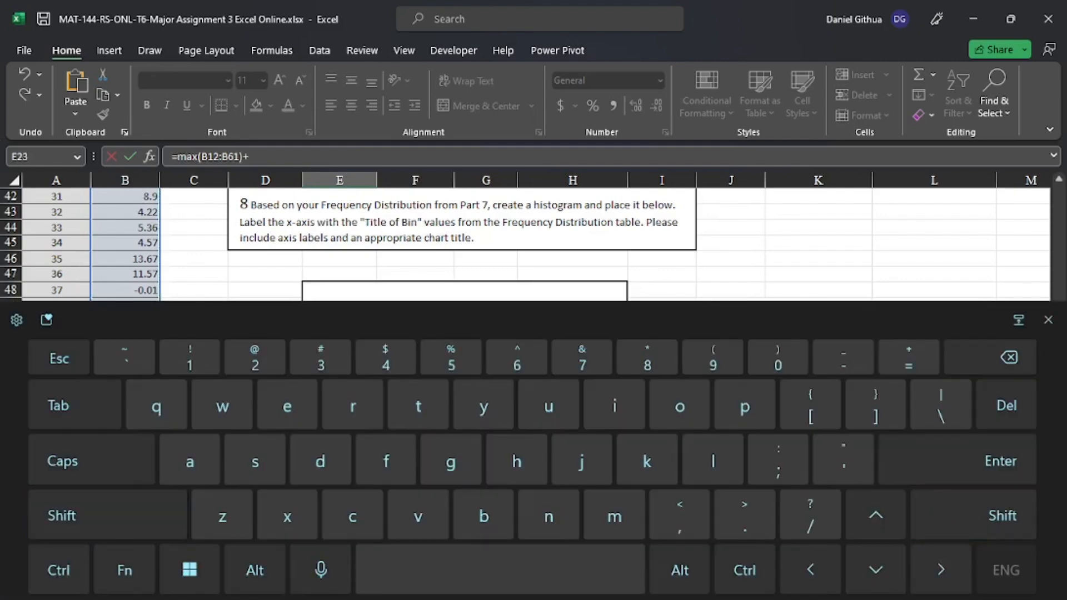
text(0.1)
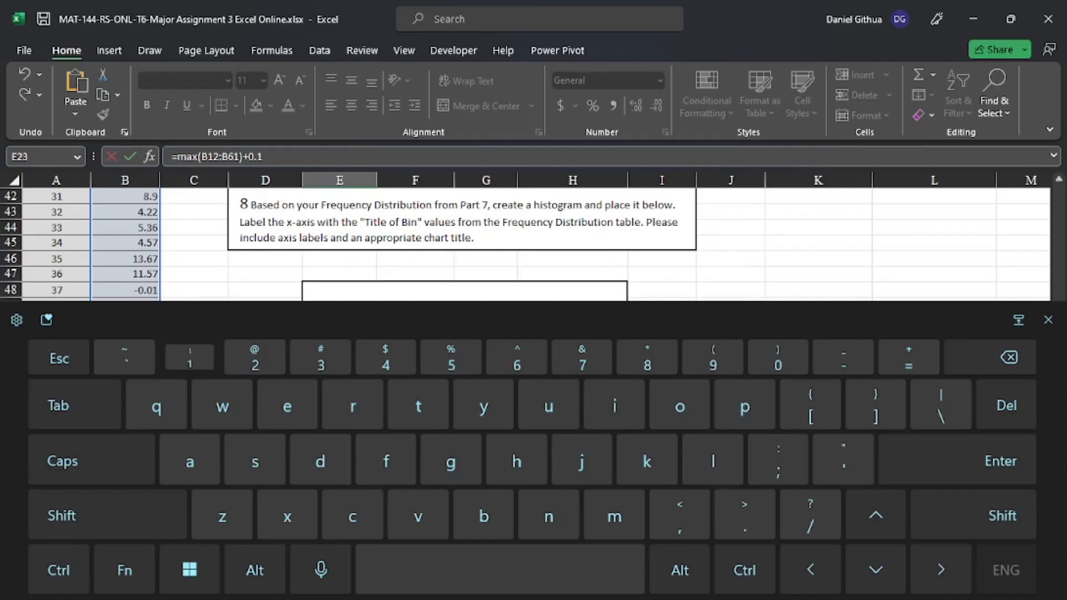
key(Return)
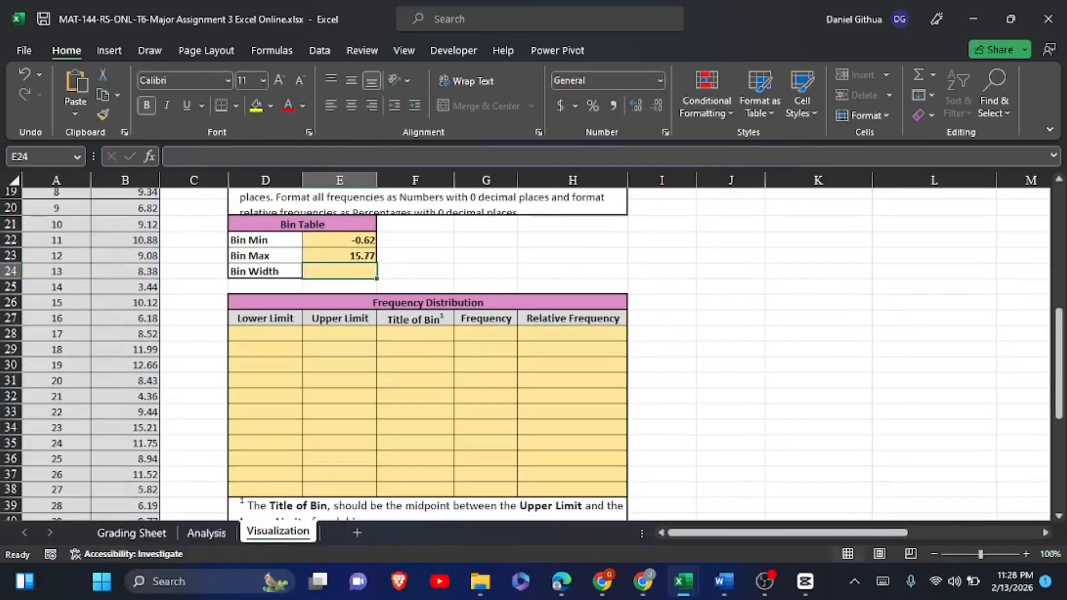
click(356, 311)
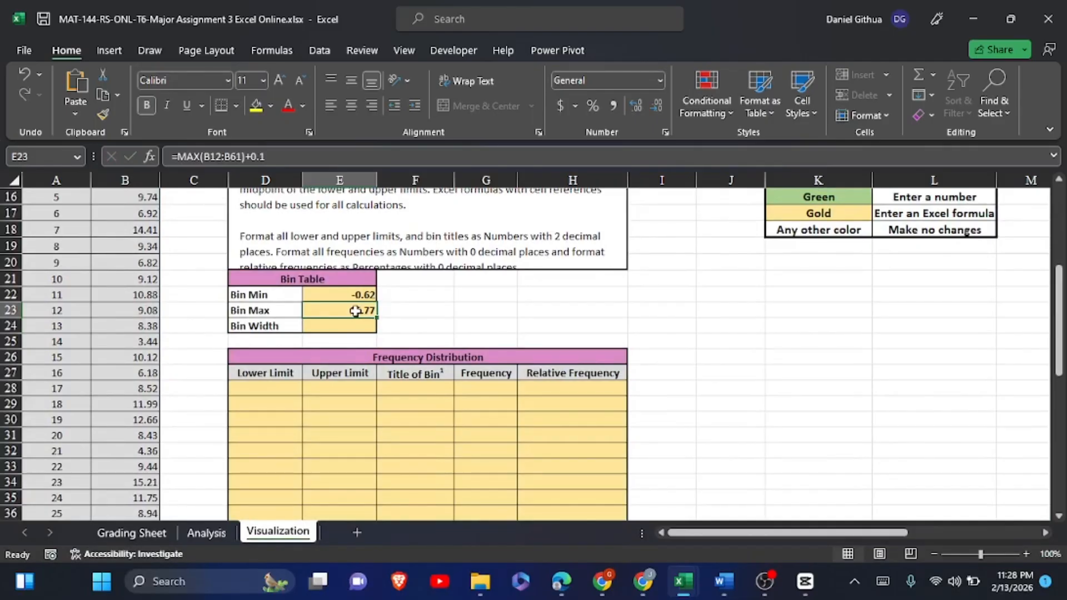
click(357, 293)
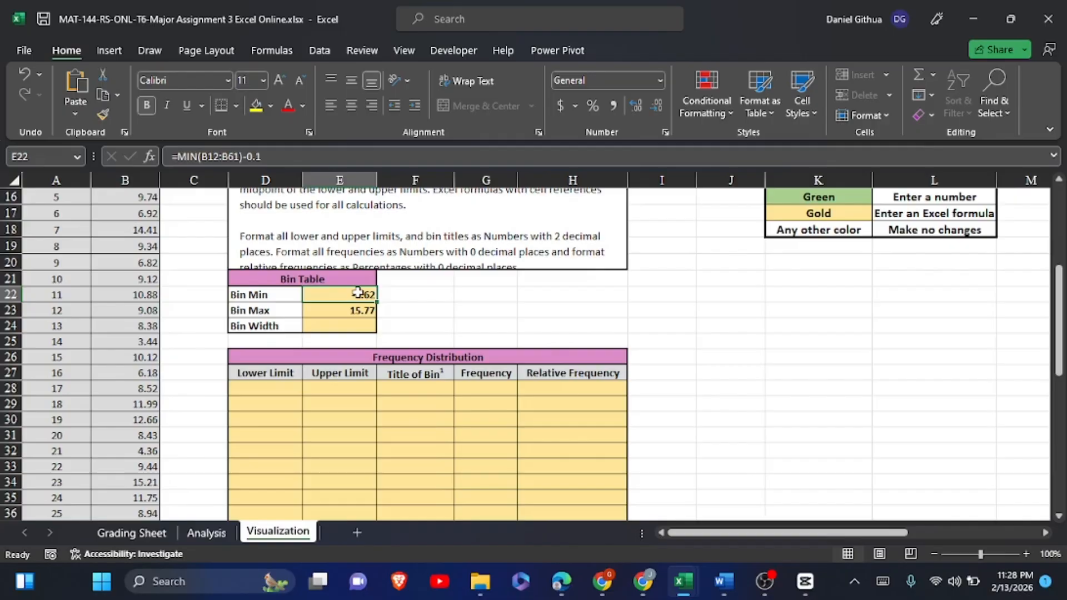
Count the class rows in the Lower Limit column of the Frequency Distribution table, from D28 down to D38.
click(326, 328)
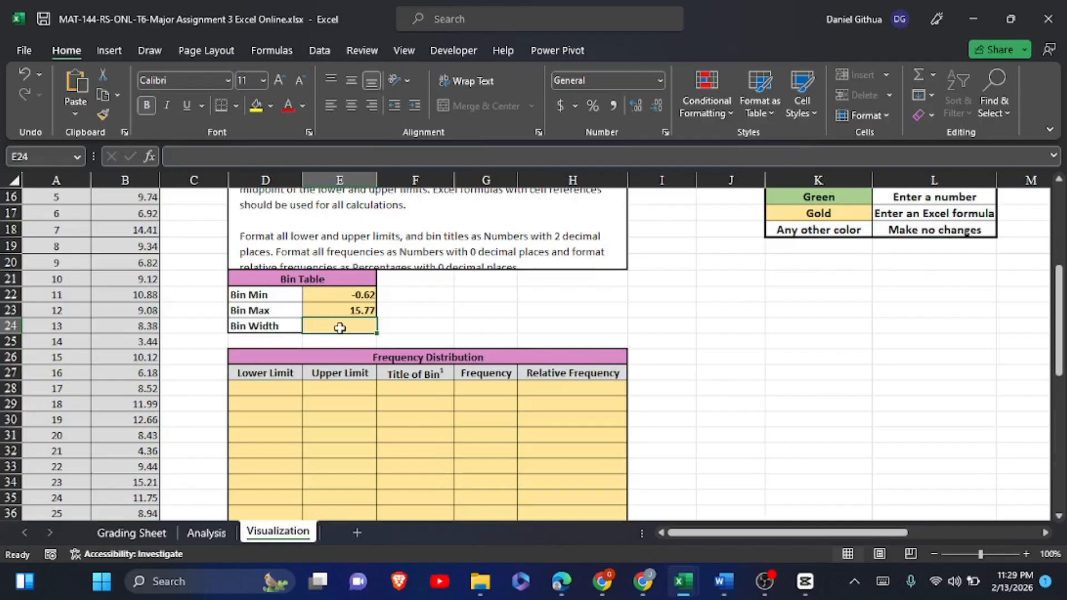
scroll(340, 328, down, 2)
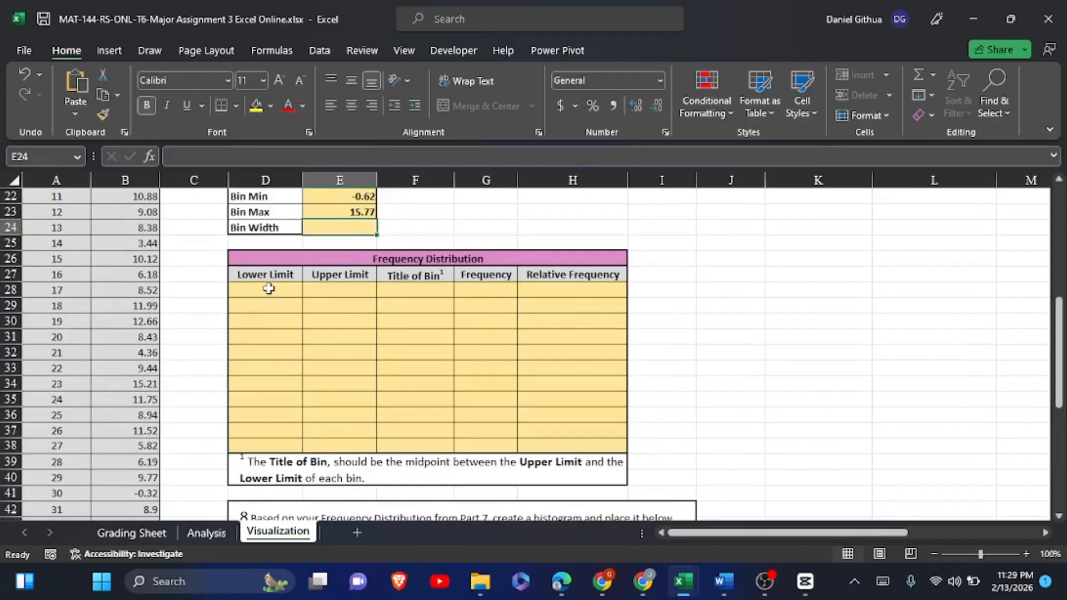
click(269, 289)
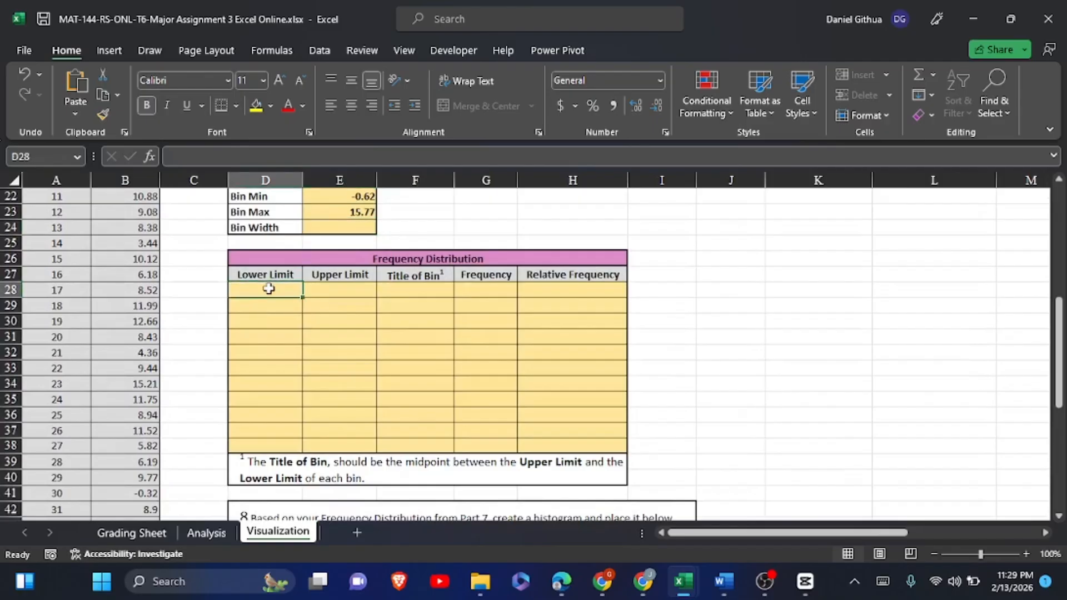
click(257, 309)
click(256, 321)
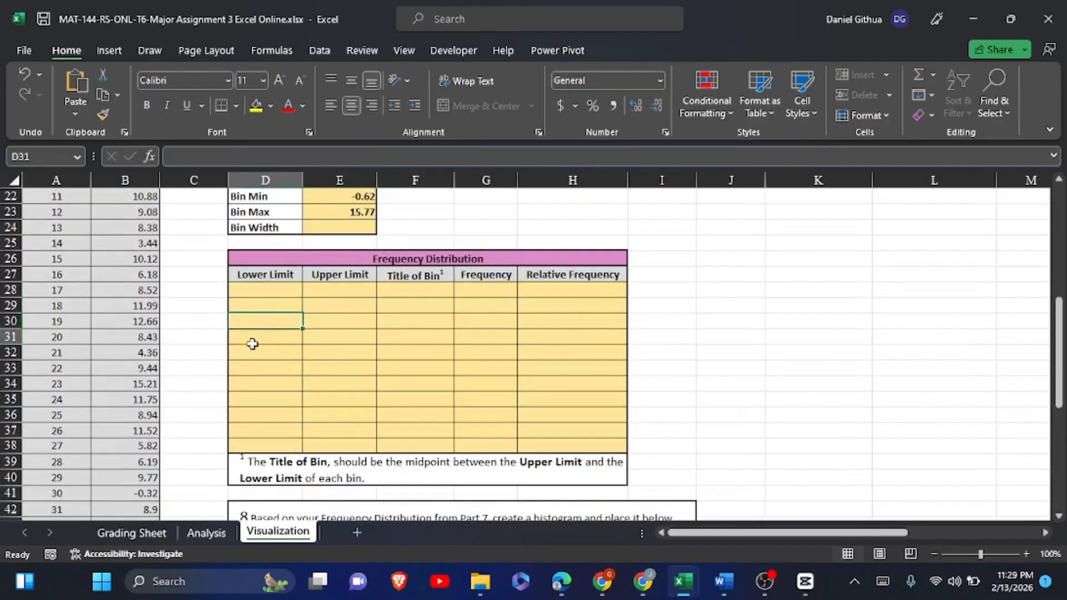
click(248, 338)
click(245, 353)
click(246, 369)
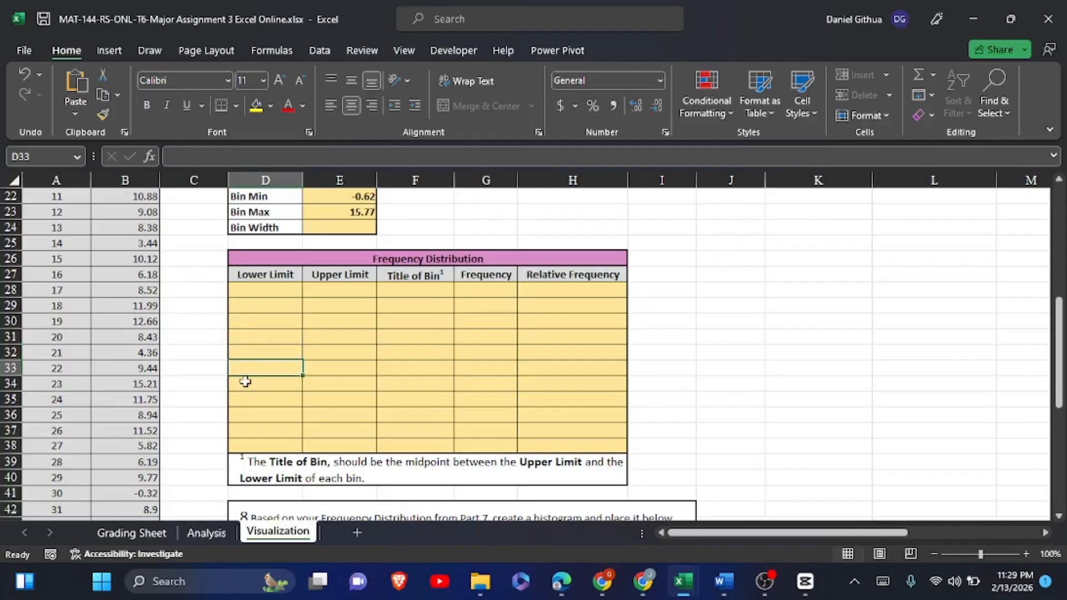
click(244, 383)
click(243, 400)
click(242, 415)
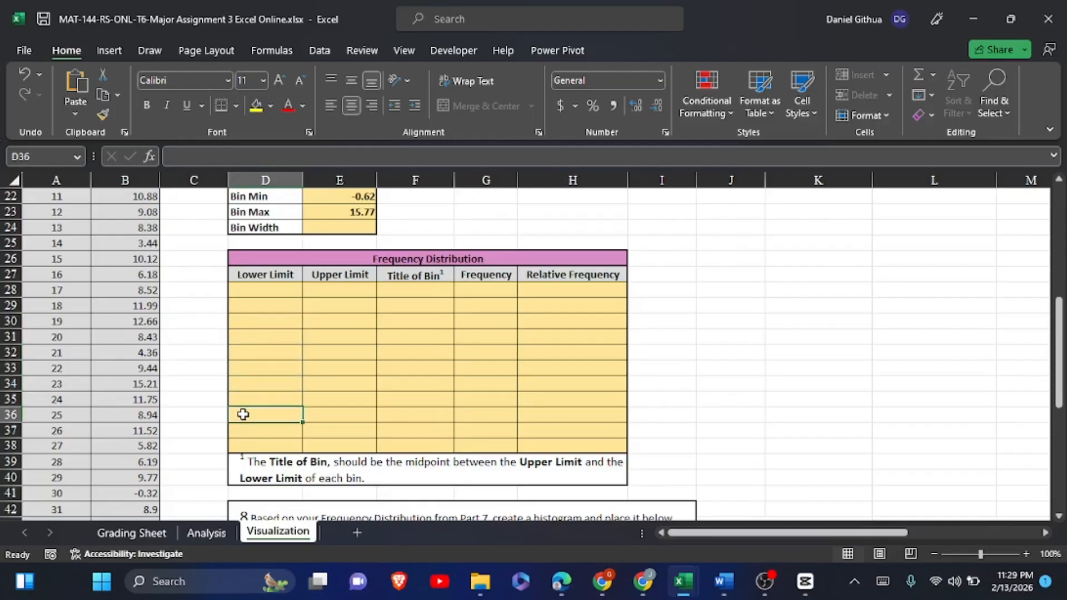
click(241, 432)
click(241, 445)
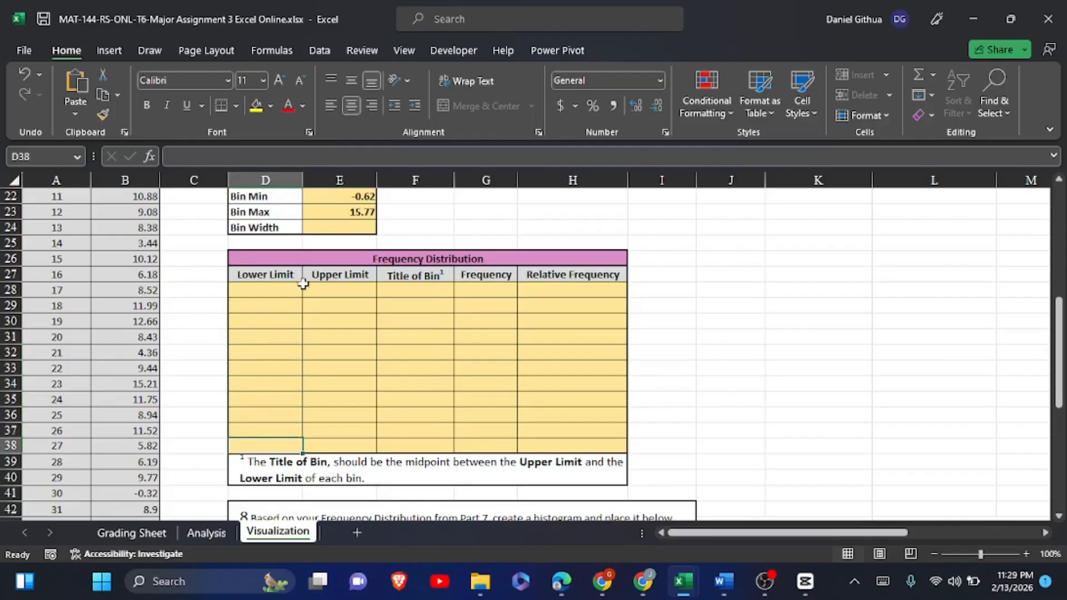
Calculate Bin Width in cell E24 with =(E23-E22)/11, dividing the range from Bin Min to Bin Max into 11 classes.
scroll(303, 284, up, 3)
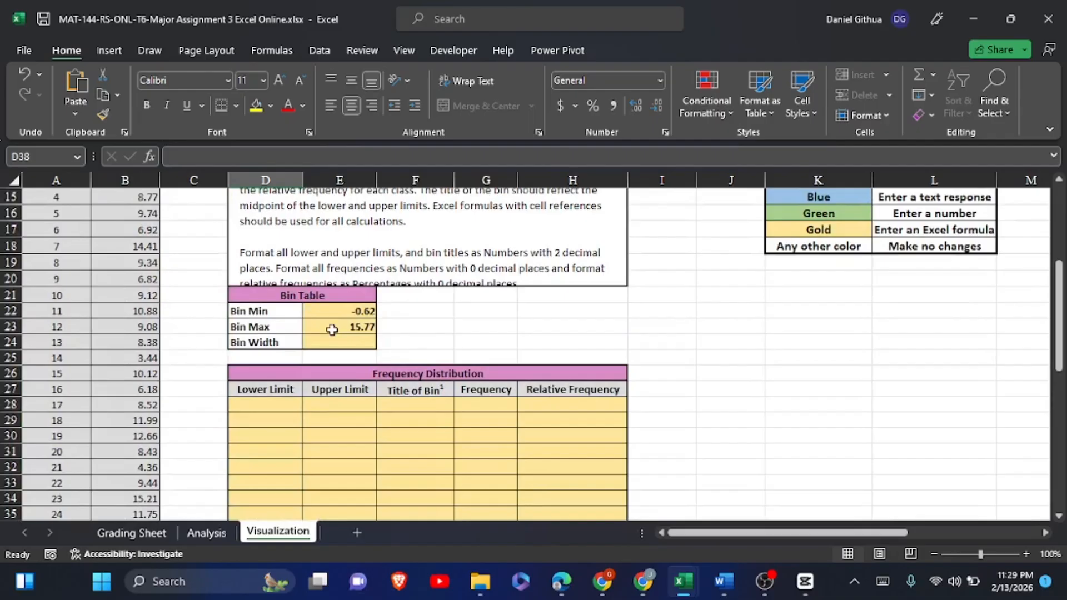
click(331, 340)
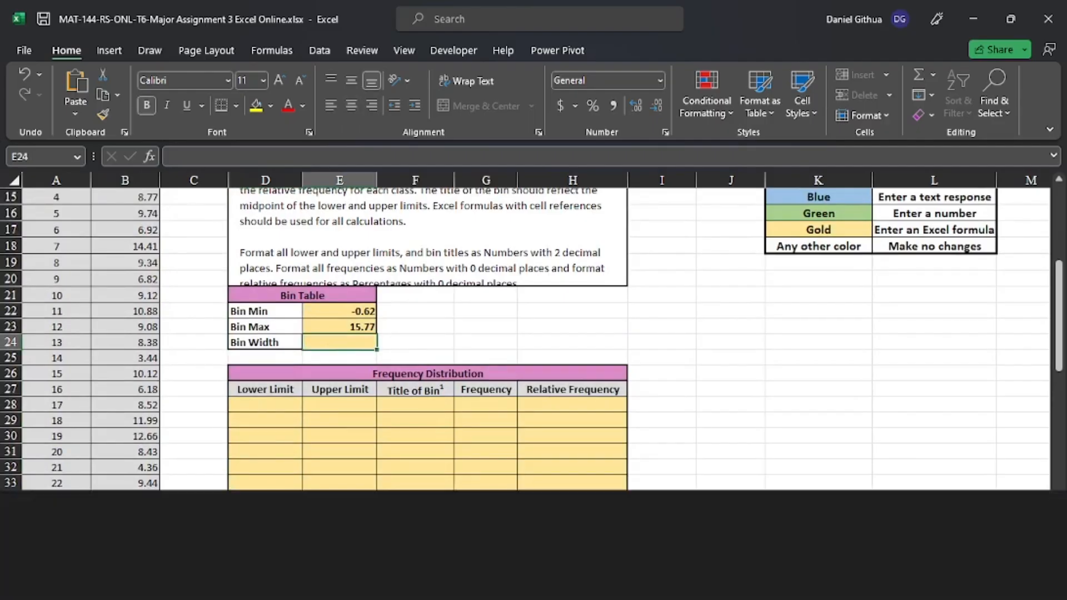
text(=)
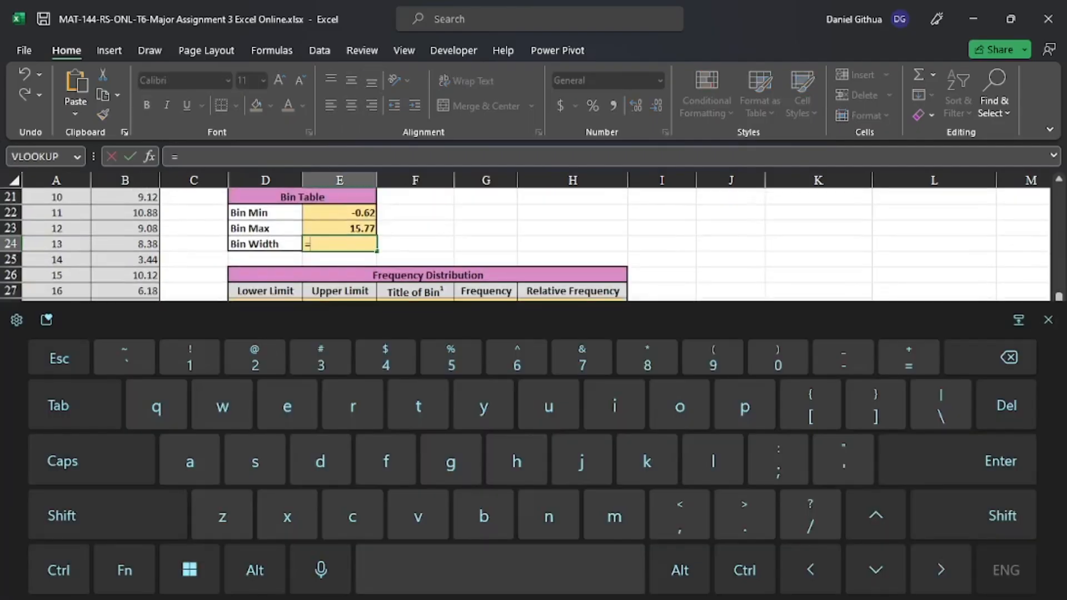
text(()
click(1048, 320)
click(340, 227)
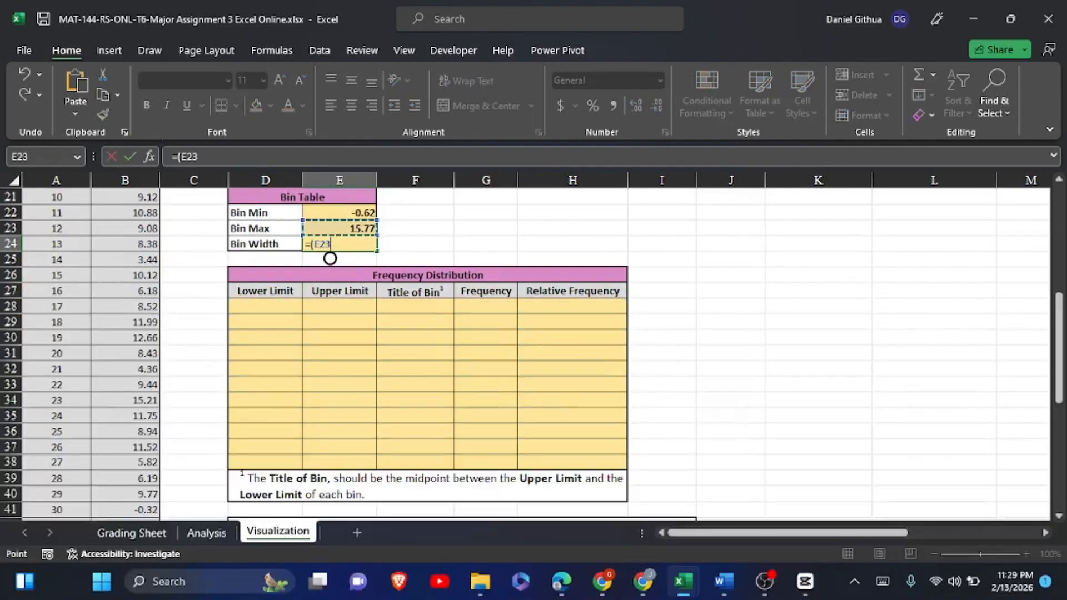
text(-)
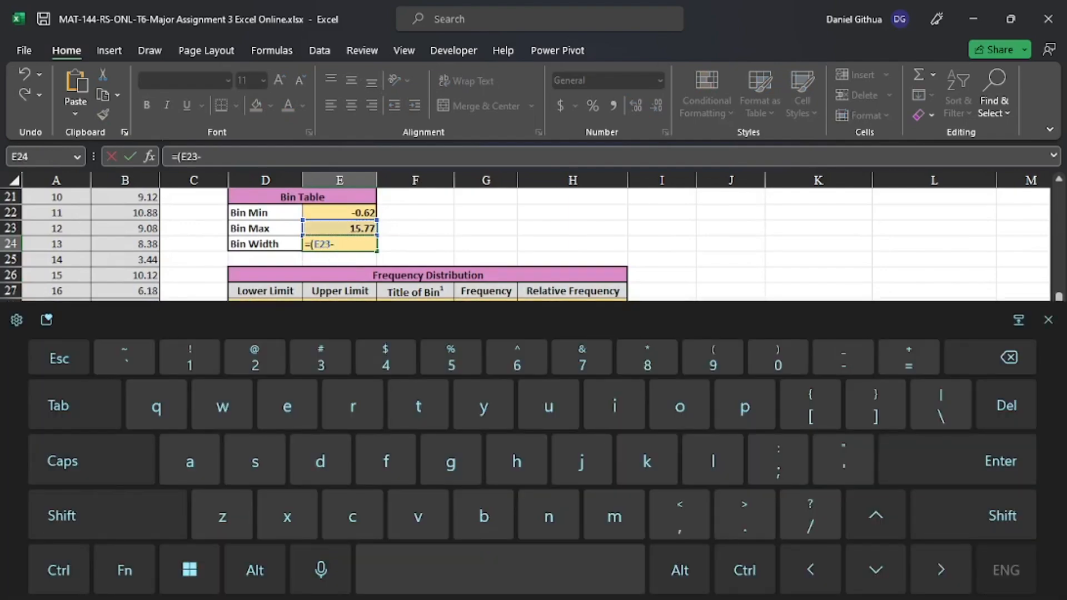
click(340, 212)
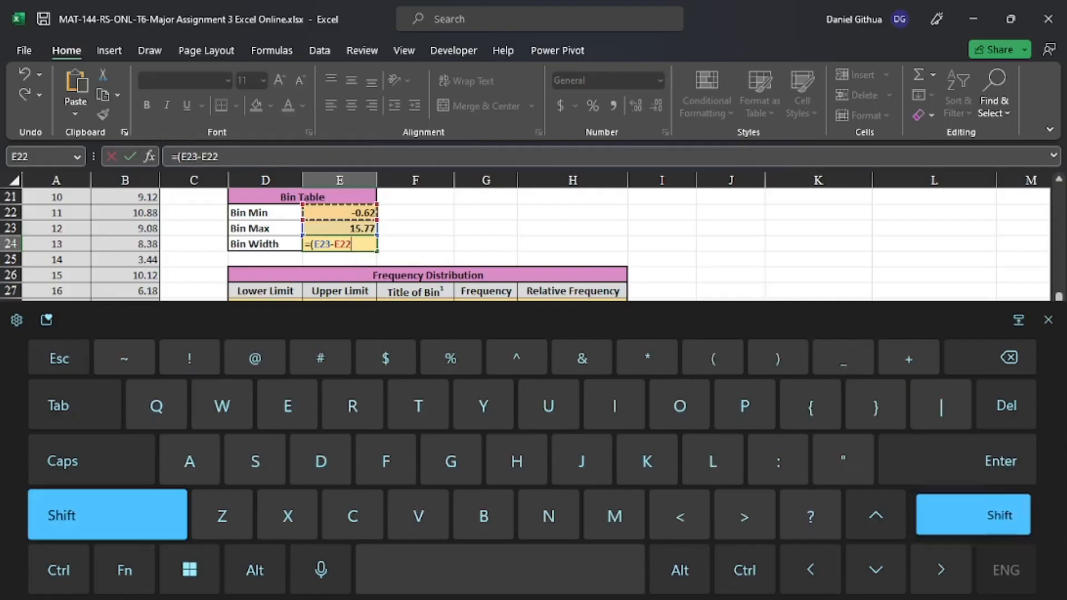
text()/)
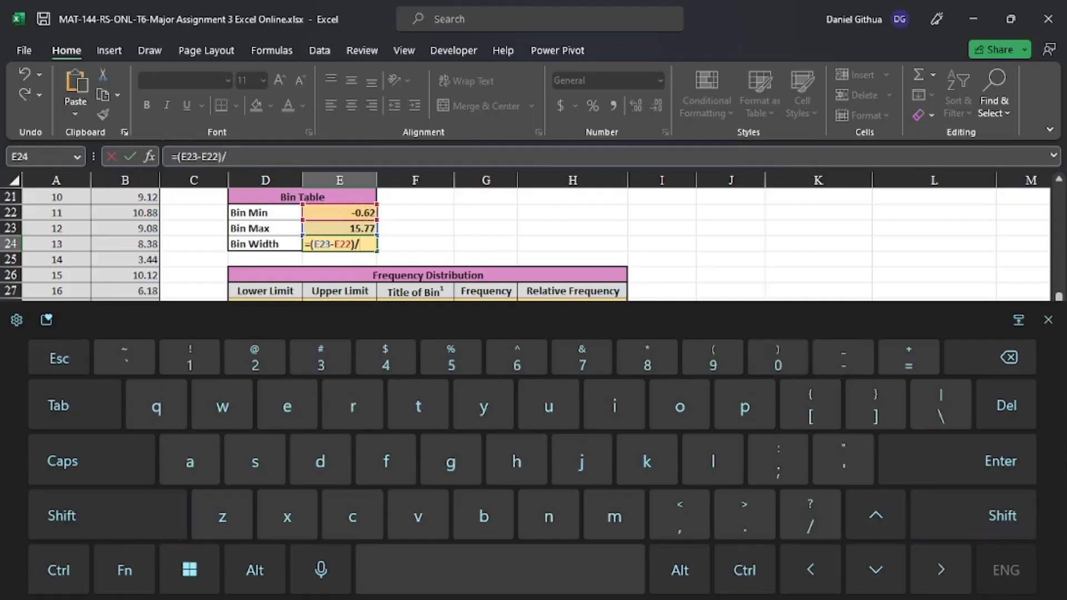
text(11)
key(Return)
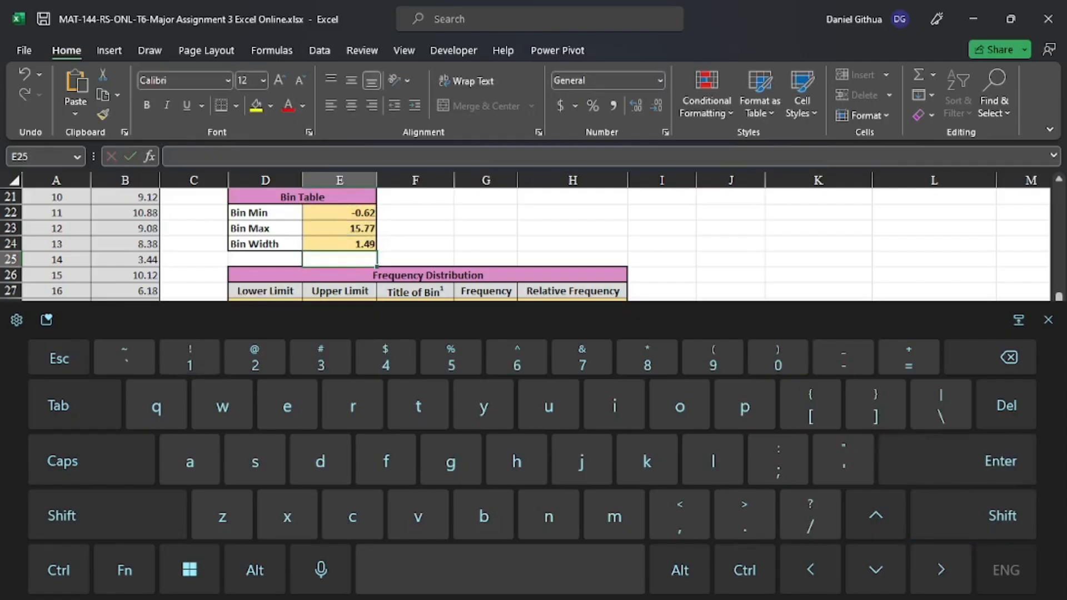
click(1048, 320)
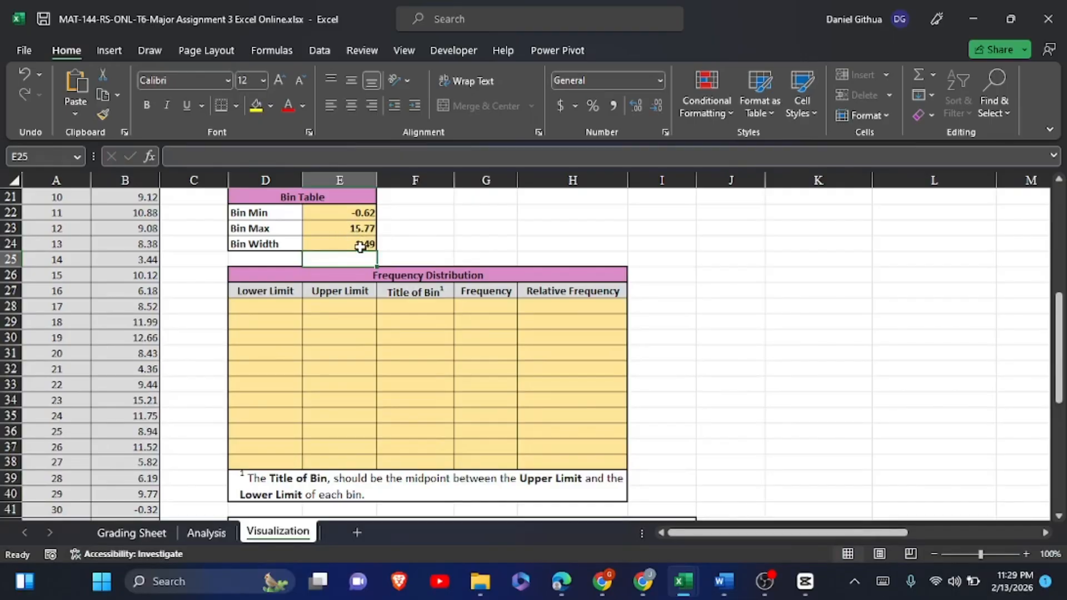
Set the first Lower Limit in cell D28 to the Bin Min with the formula =E22.
click(283, 305)
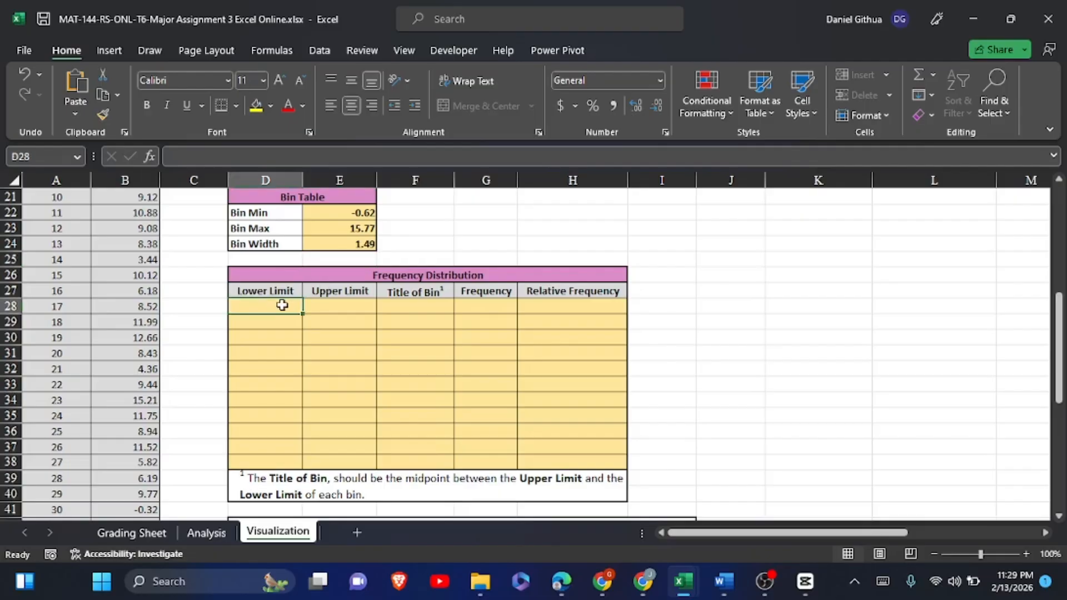
click(882, 581)
text(=)
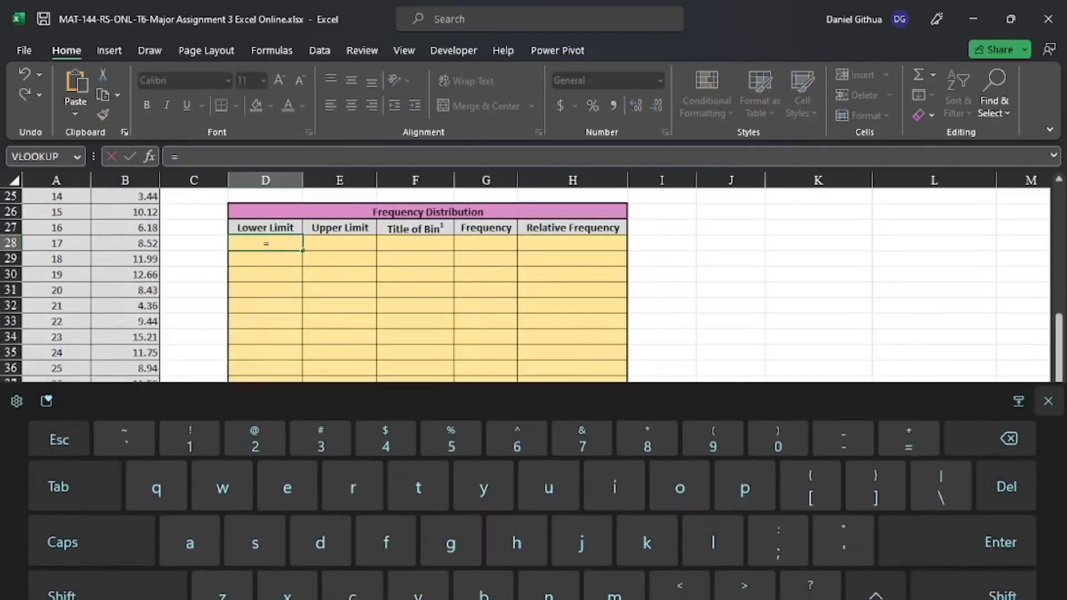
click(1048, 401)
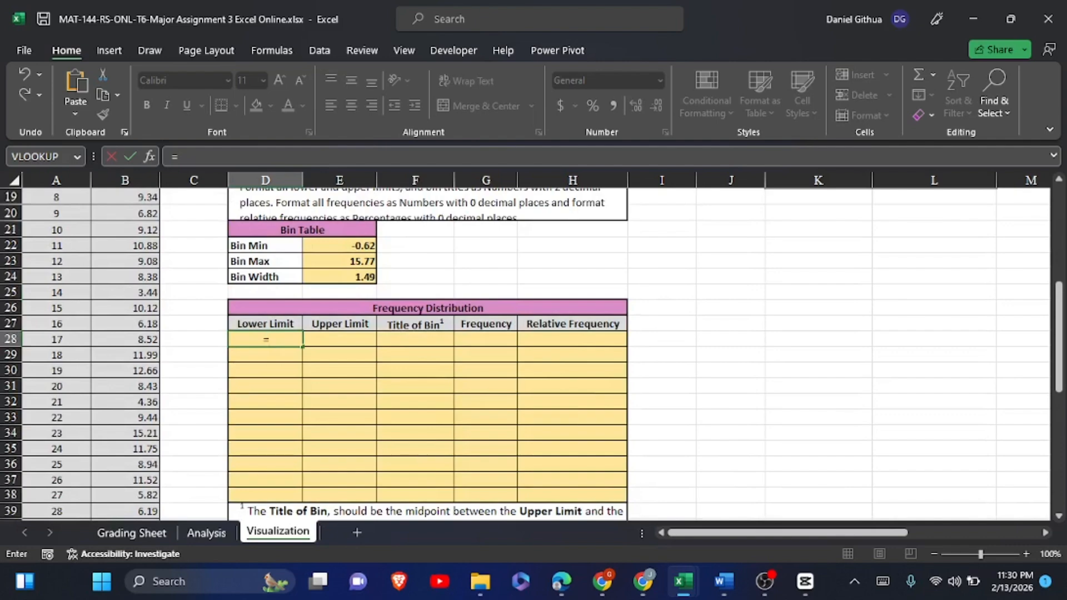
click(339, 246)
click(882, 581)
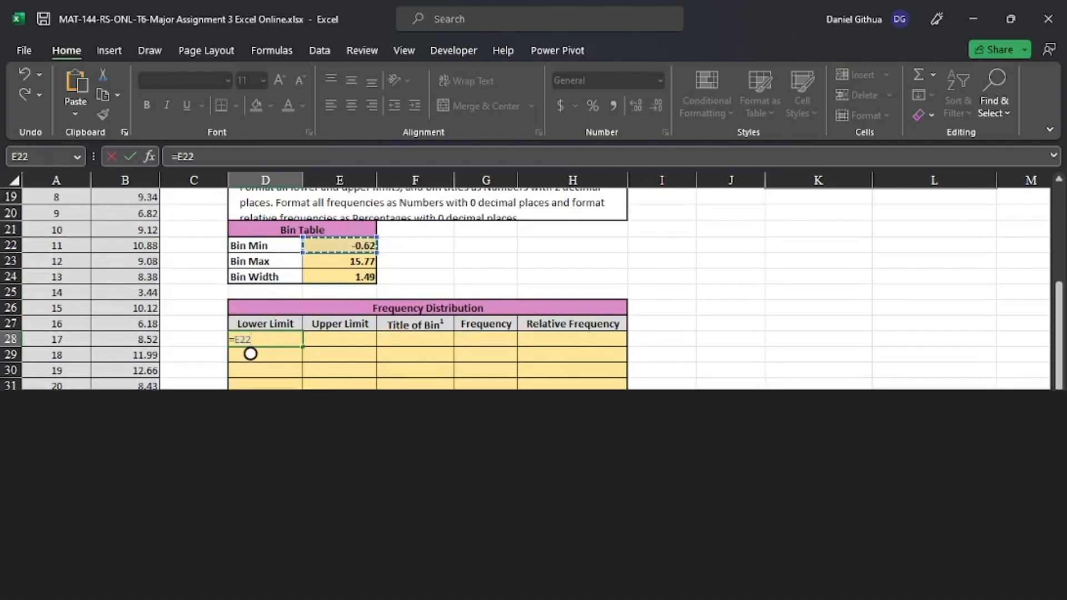
click(1000, 460)
click(1051, 320)
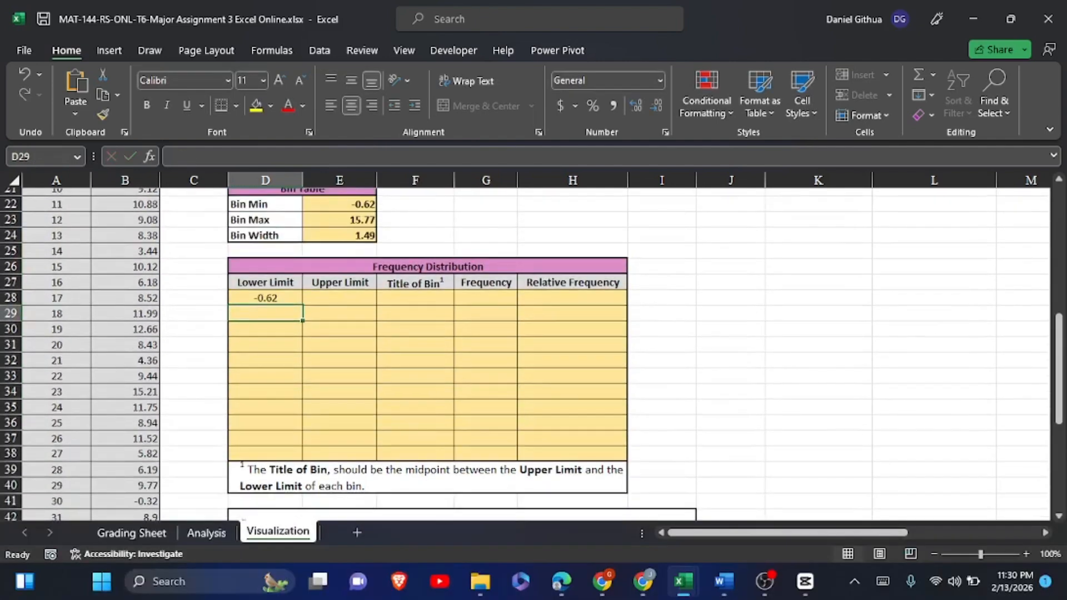
Calculate the first Upper Limit in cell E28 with =D28+$E$24, using an absolute reference to the Bin Width.
click(339, 298)
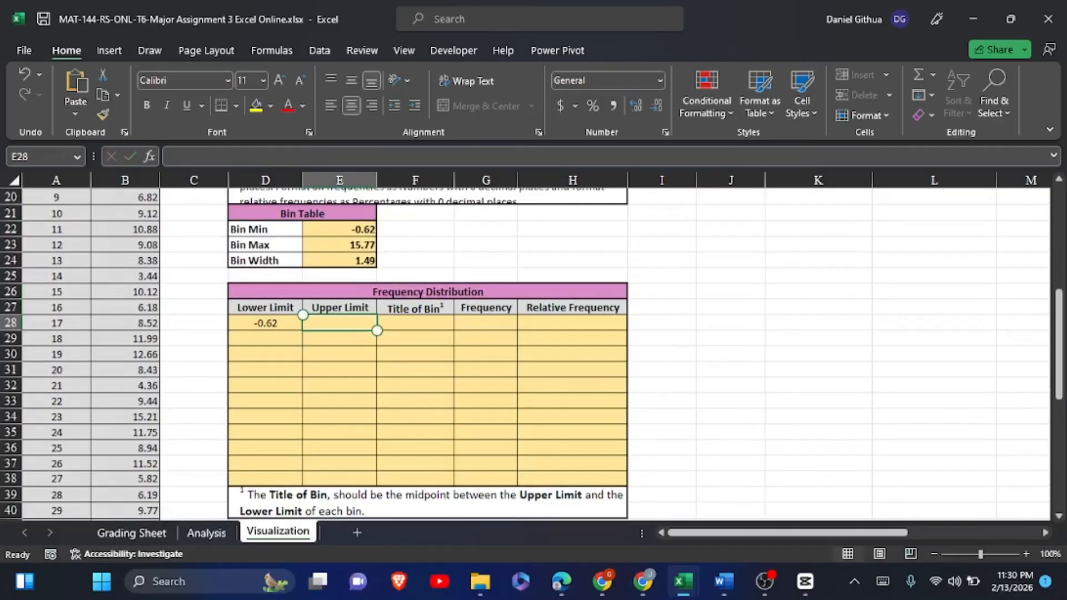
click(885, 583)
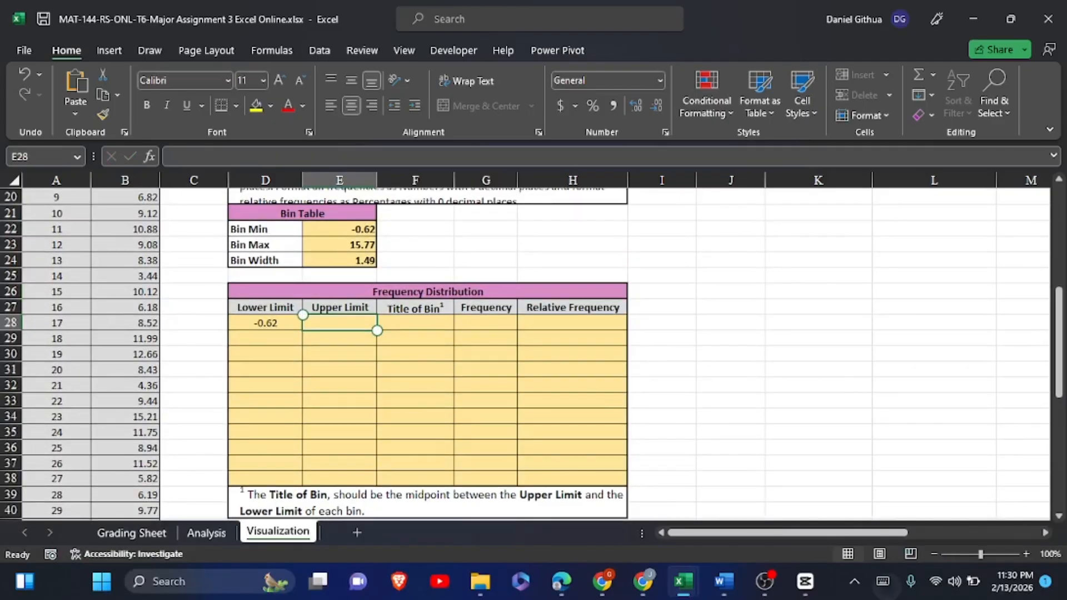
text(=)
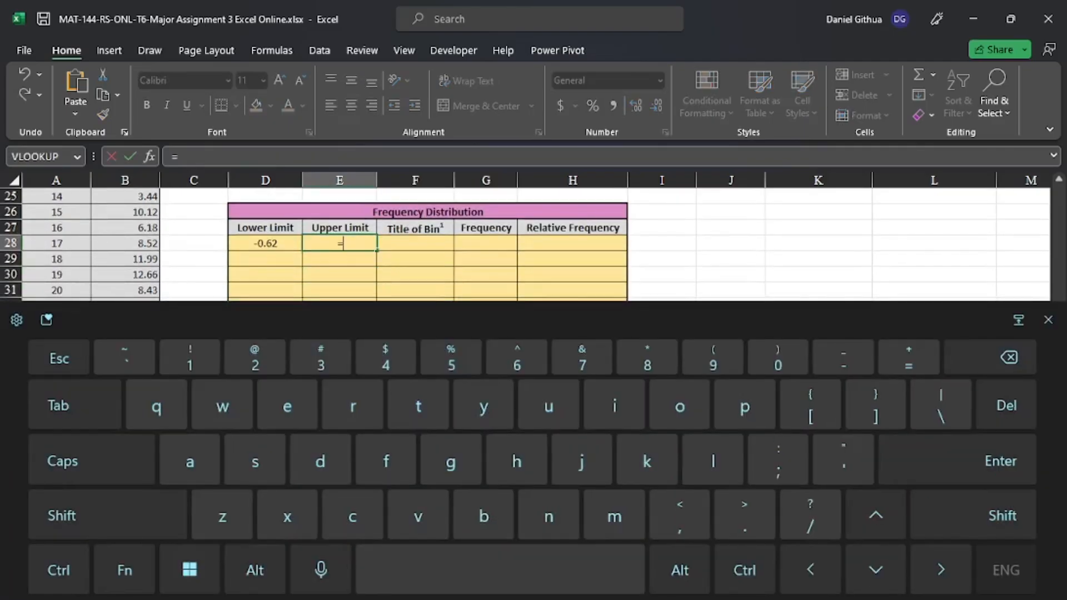
click(1048, 320)
scroll(525, 356, up, 2)
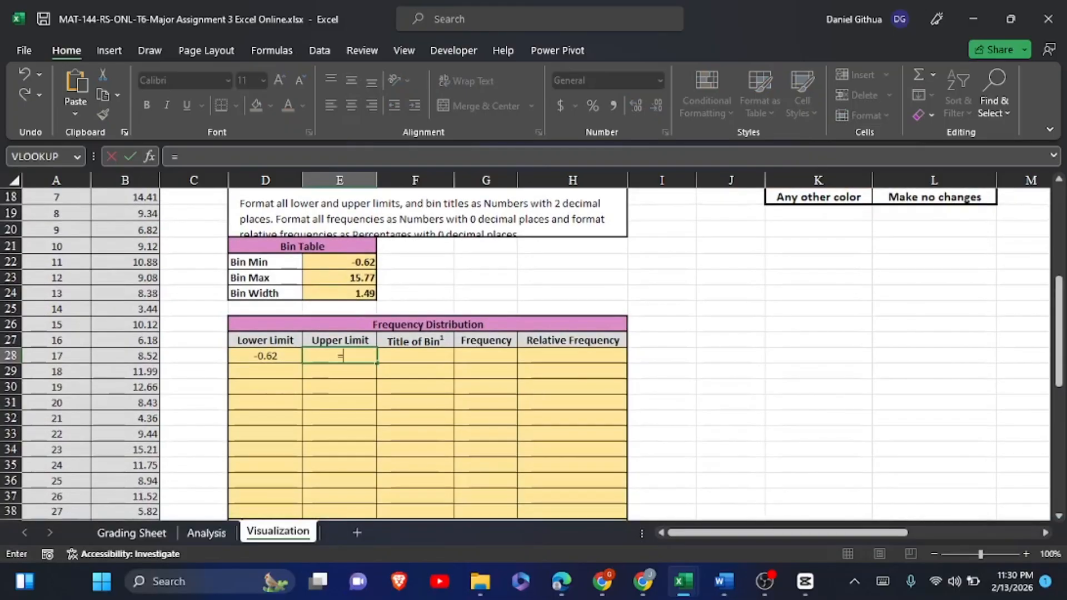
click(265, 356)
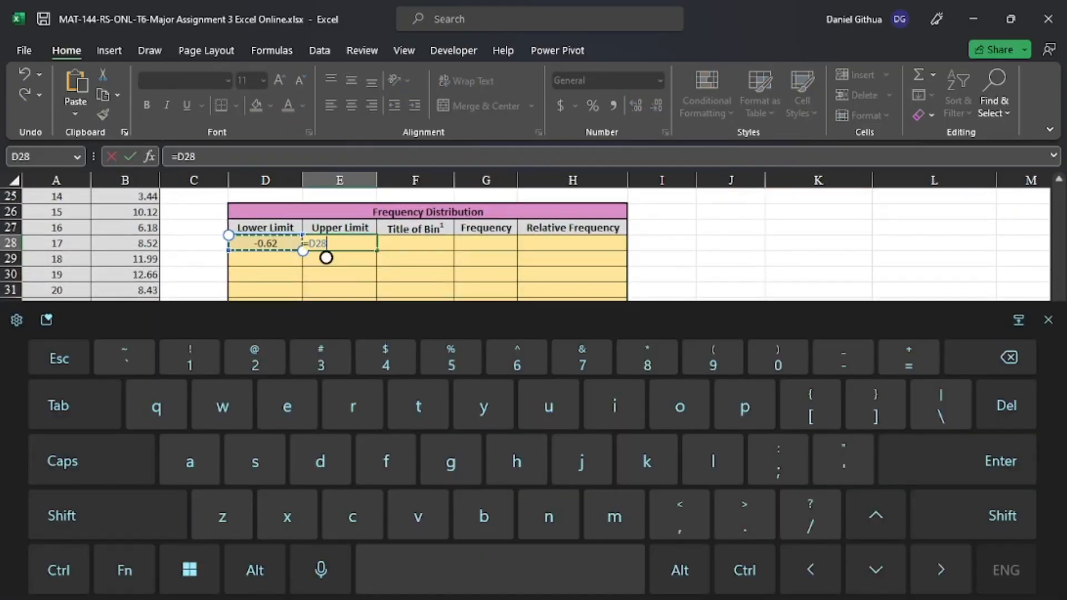
click(973, 515)
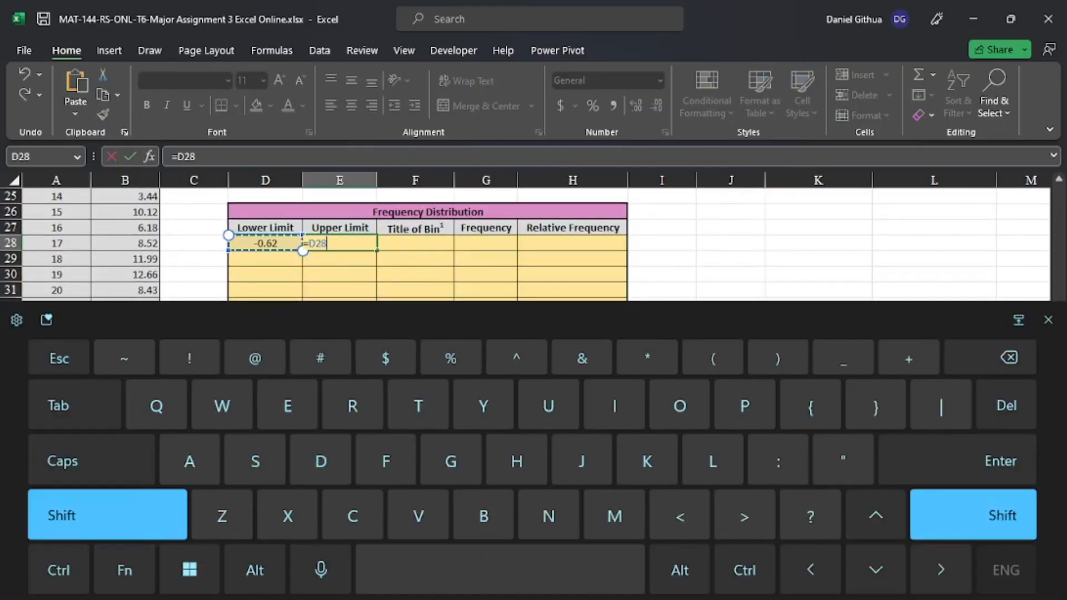
click(909, 358)
click(1048, 320)
scroll(525, 356, up, 3)
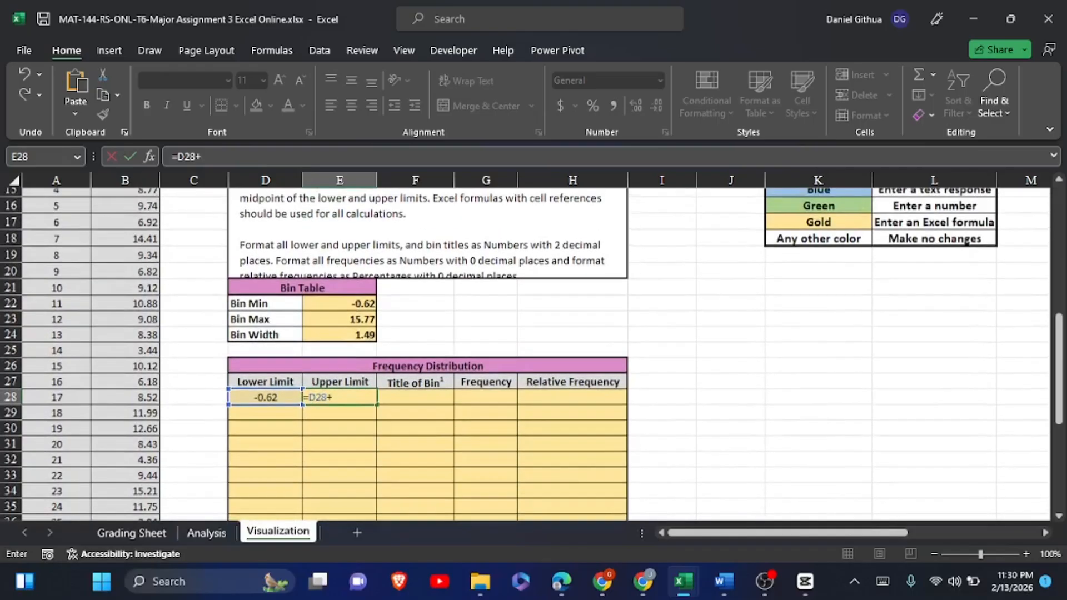
click(339, 334)
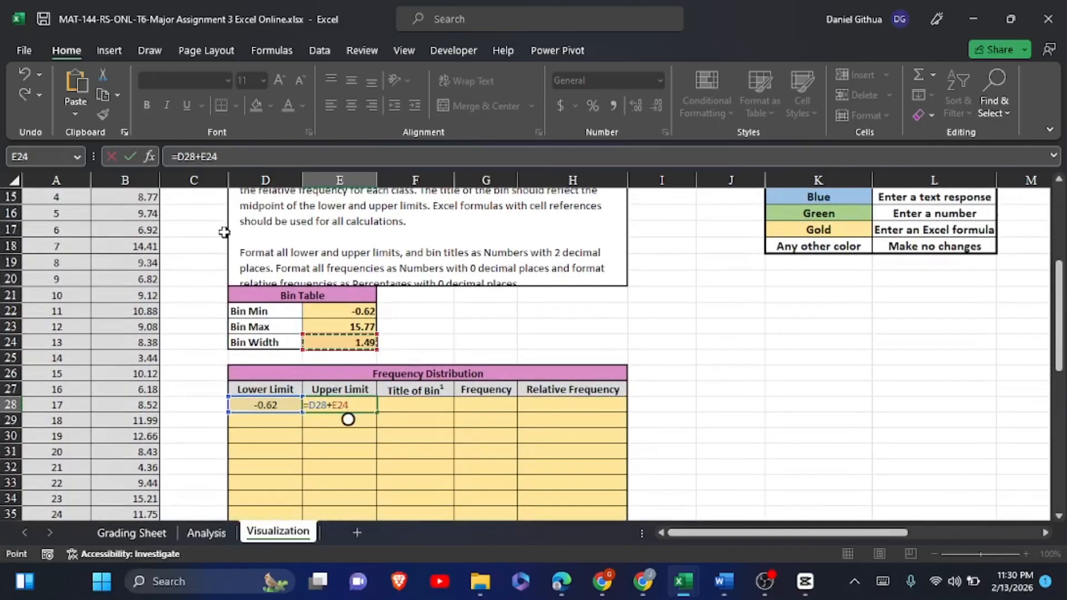
key(F4)
click(127, 155)
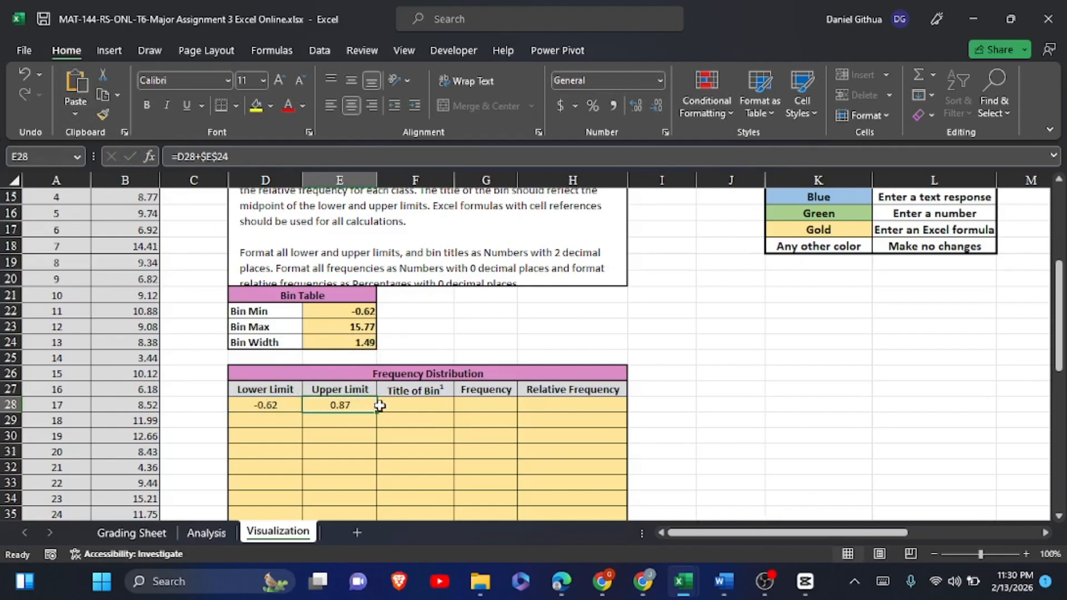
Set the second Lower Limit in cell D29 to the preceding class's Upper Limit with =E28.
click(267, 418)
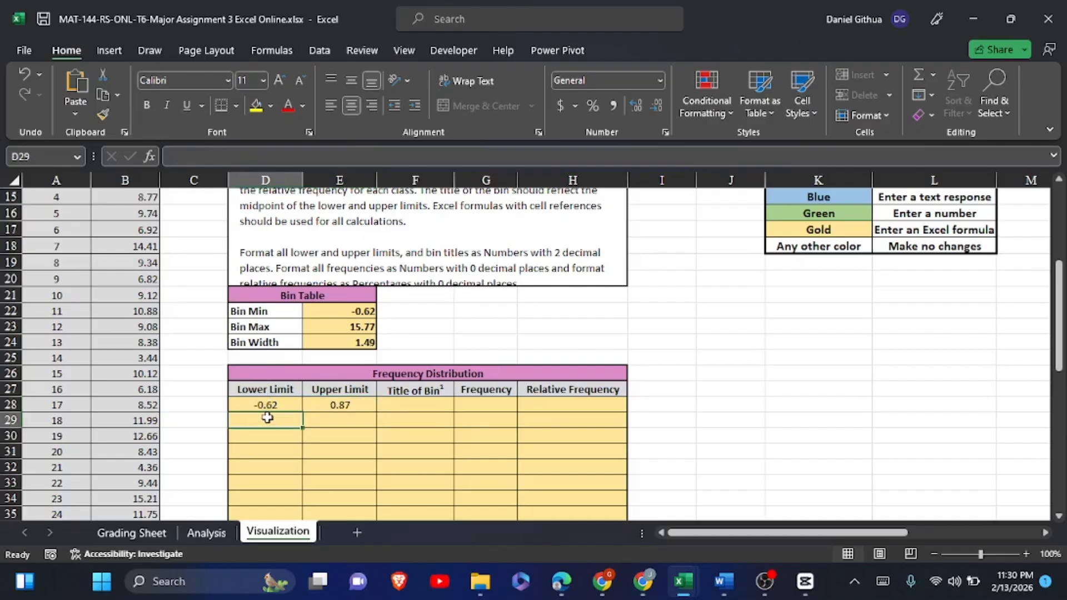
click(882, 581)
text(=)
click(1048, 320)
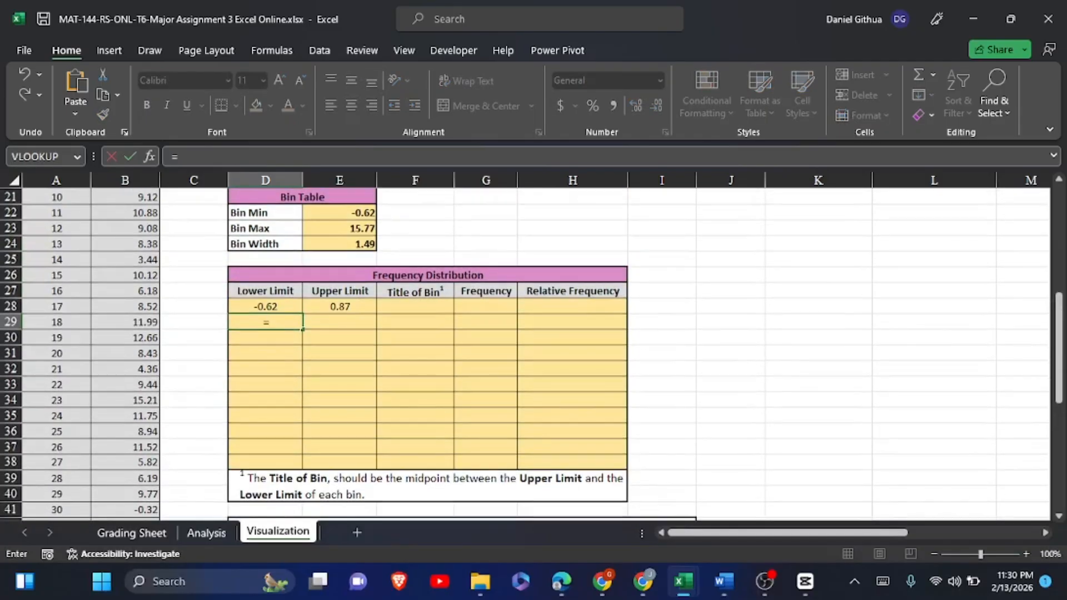
click(340, 306)
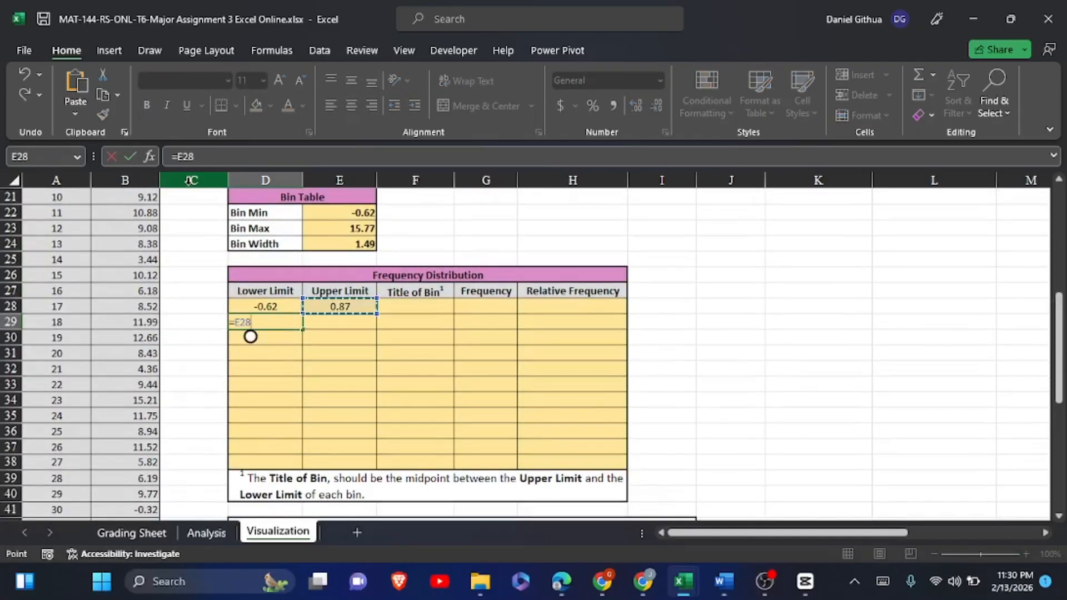
click(131, 156)
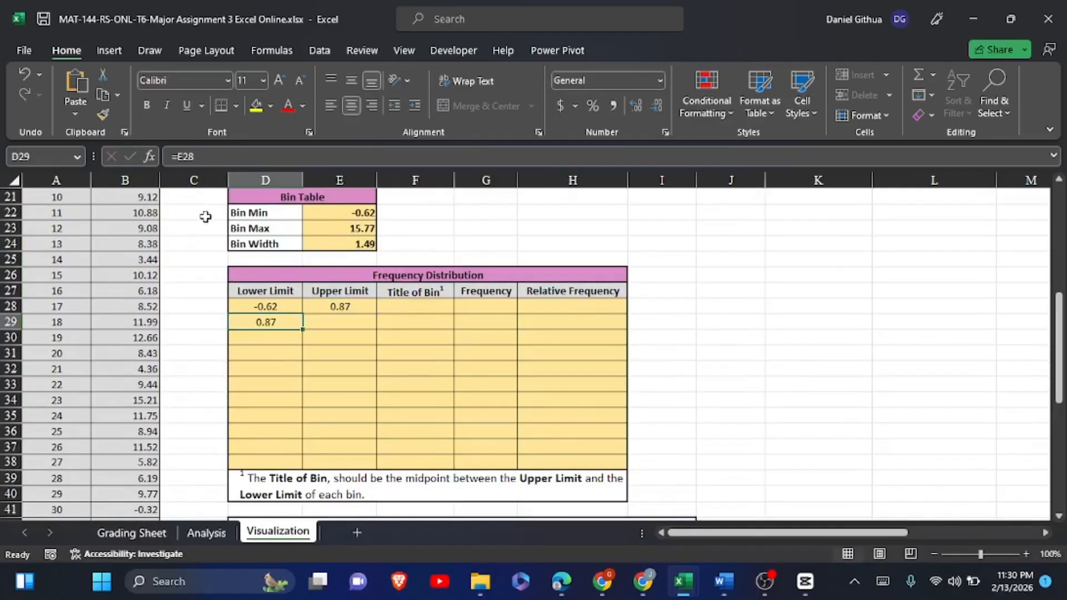
Copy the Upper Limit formula to E29 and fill the D29:E29 limit formulas down through row 38.
click(344, 306)
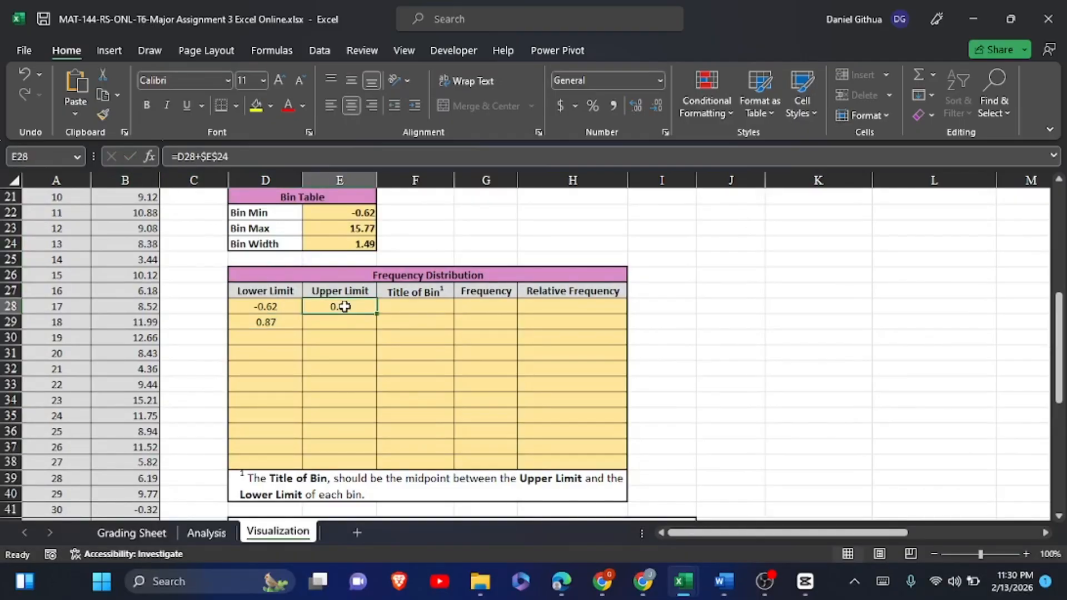
drag(376, 315, 375, 324)
drag(261, 322, 370, 464)
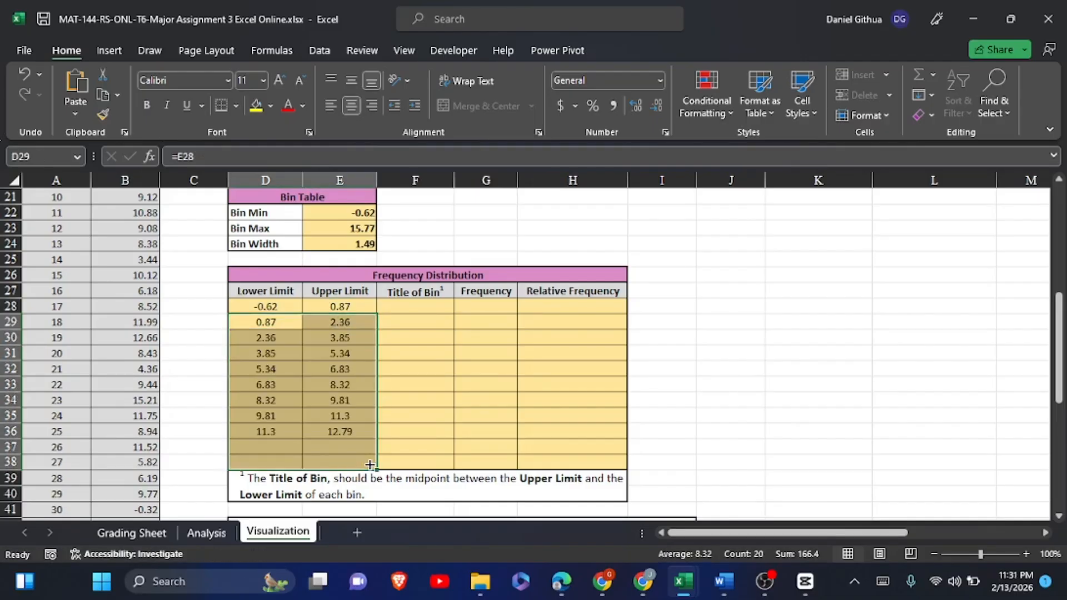
click(356, 459)
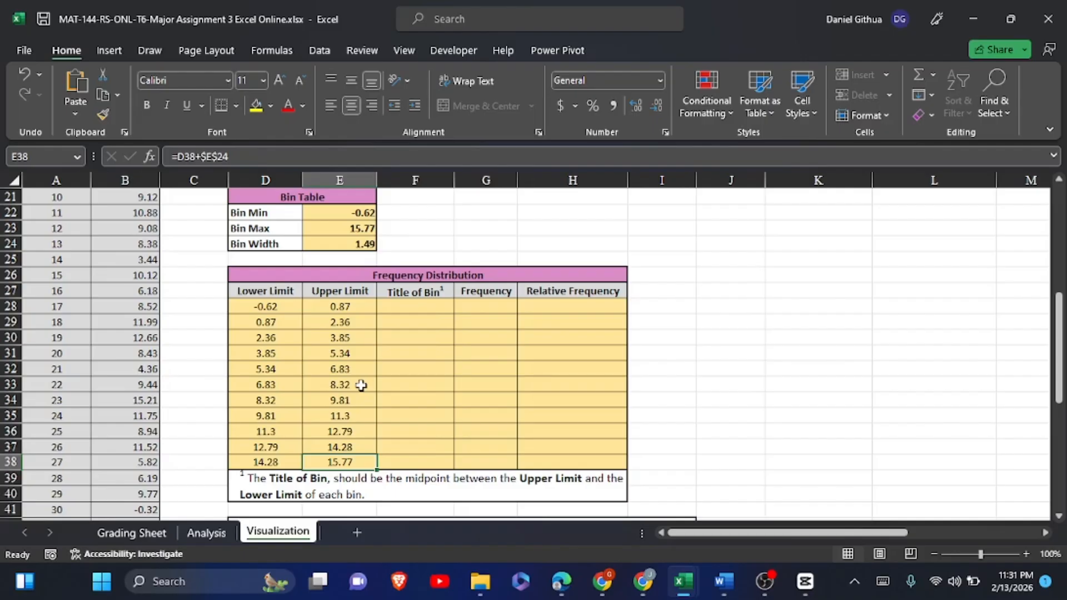
Calculate the first Title of Bin in cell F28 with =AVERAGE(D28:E28) and fill the midpoint formula down through F38.
click(422, 305)
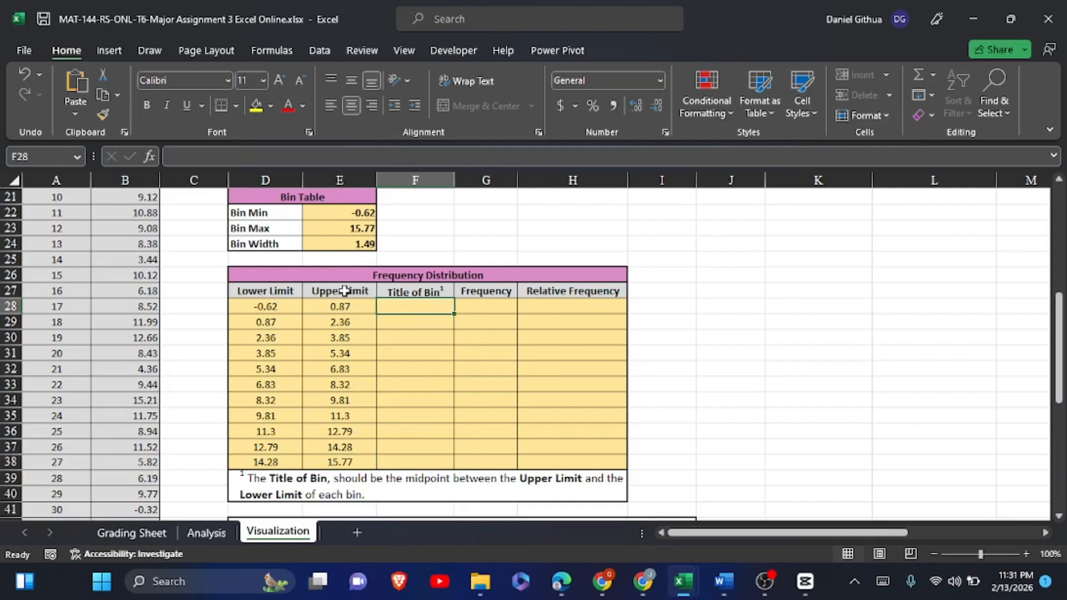
click(388, 307)
text(=)
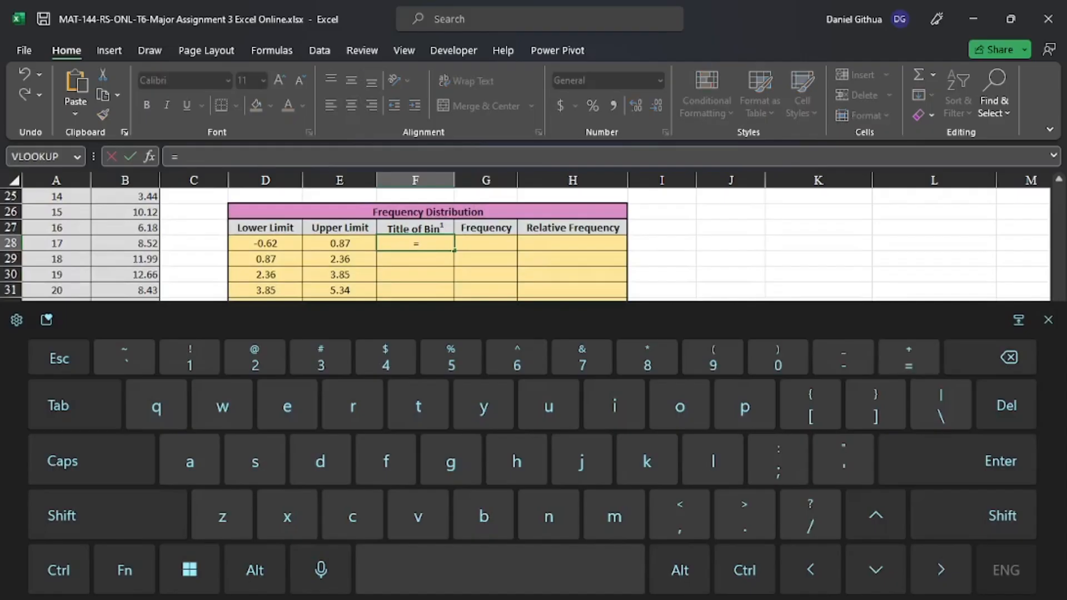
text(avera)
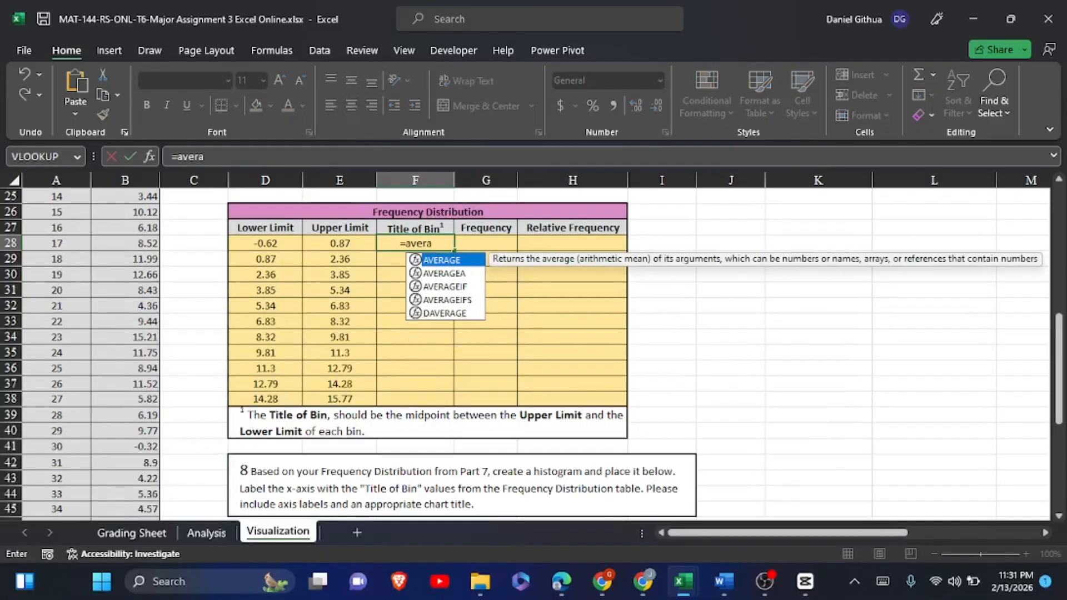
text(ge()
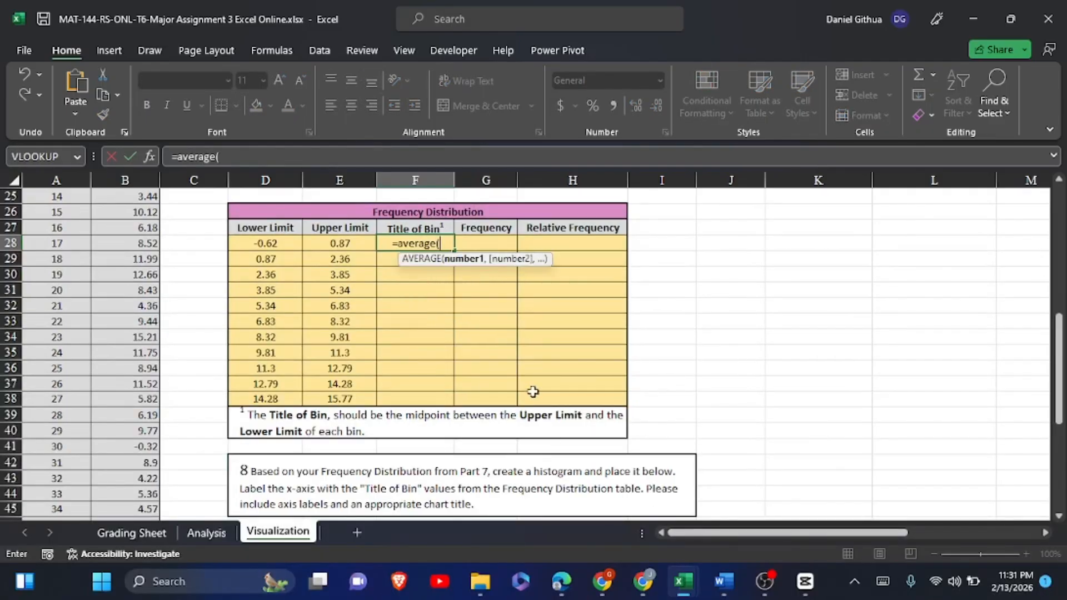
drag(267, 242, 318, 243)
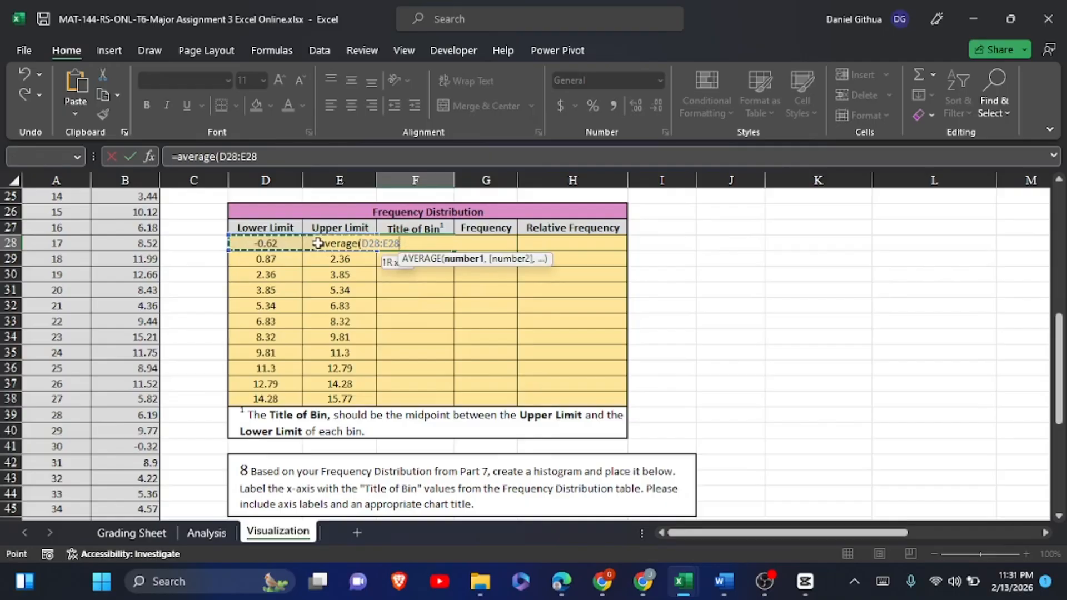
click(129, 156)
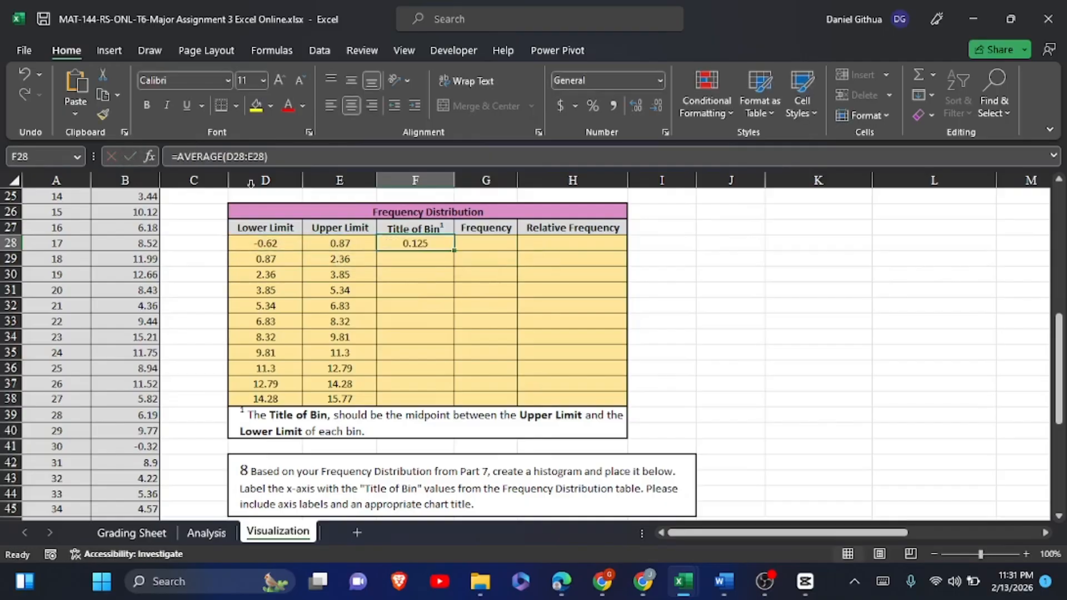
drag(454, 251, 444, 403)
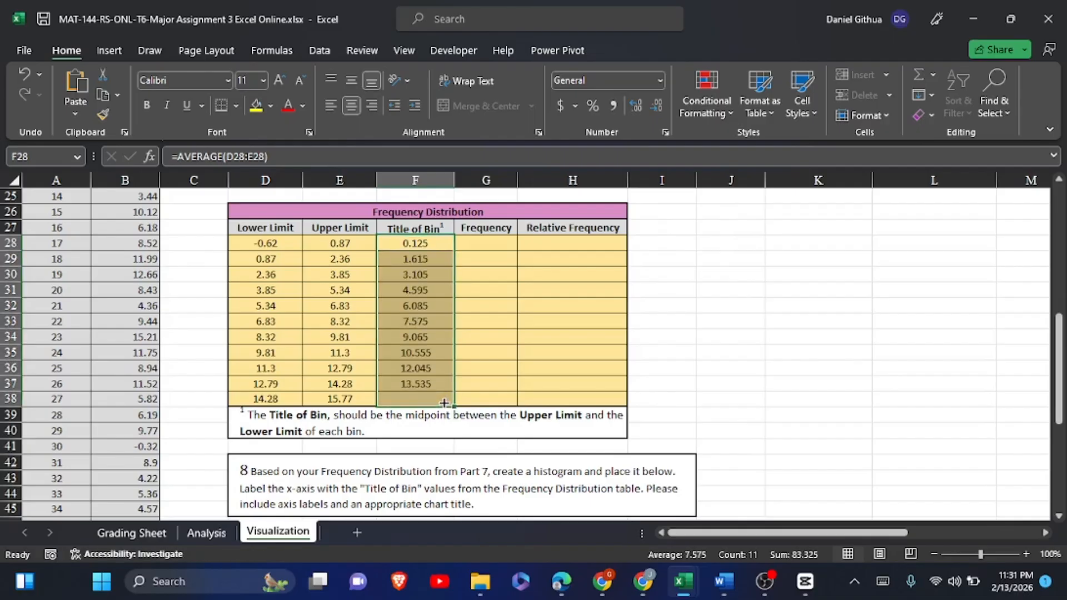
click(550, 352)
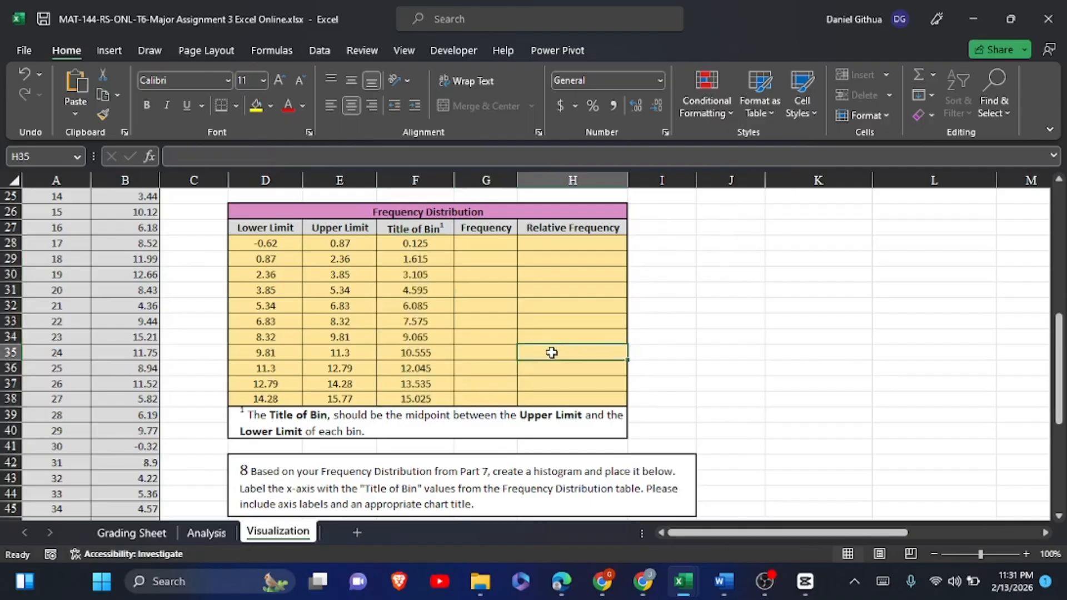
Try the alternative midpoint formula =(D28+E28)/2 in cell F28 and copy it down to F29.
click(424, 245)
click(883, 582)
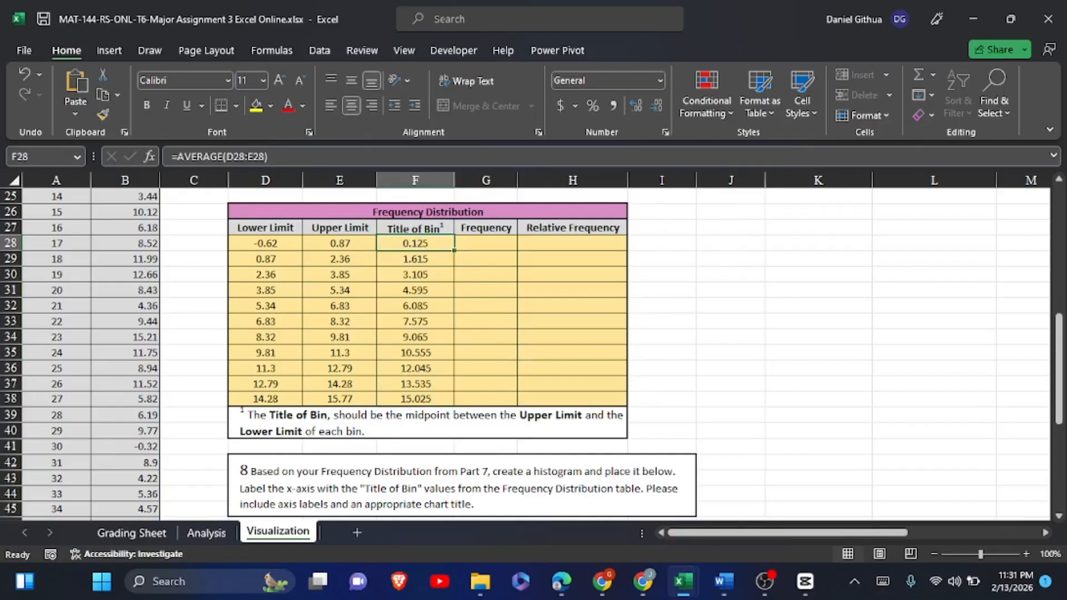
text(=)
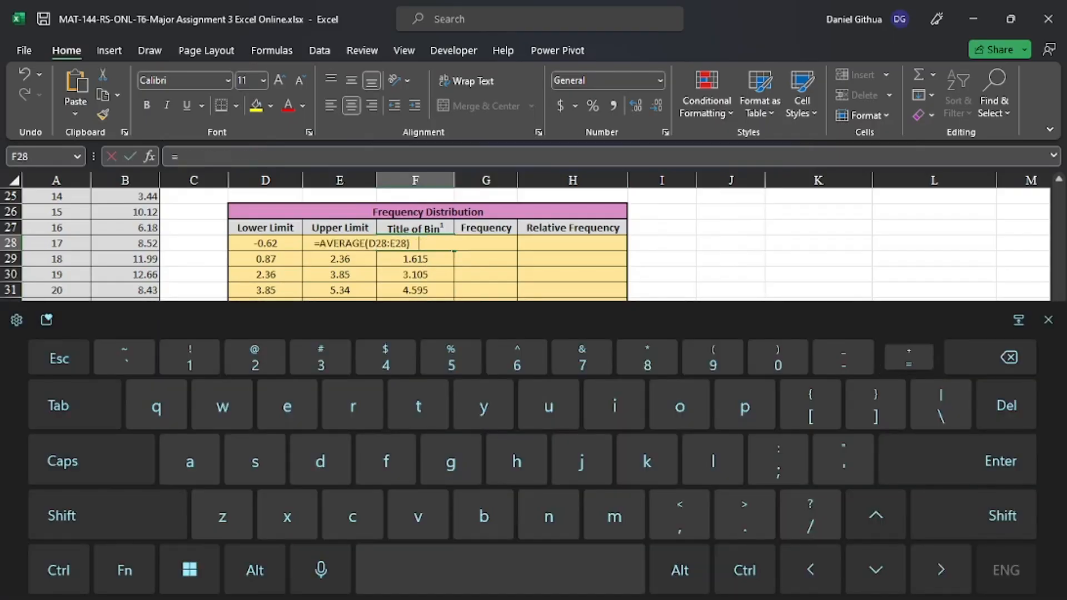
text(()
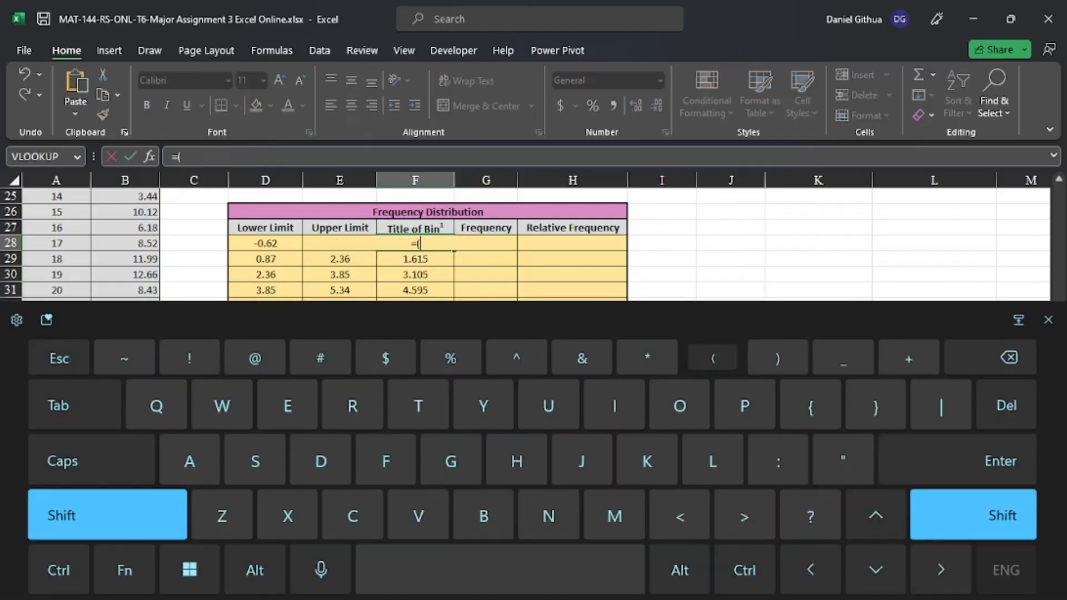
click(266, 244)
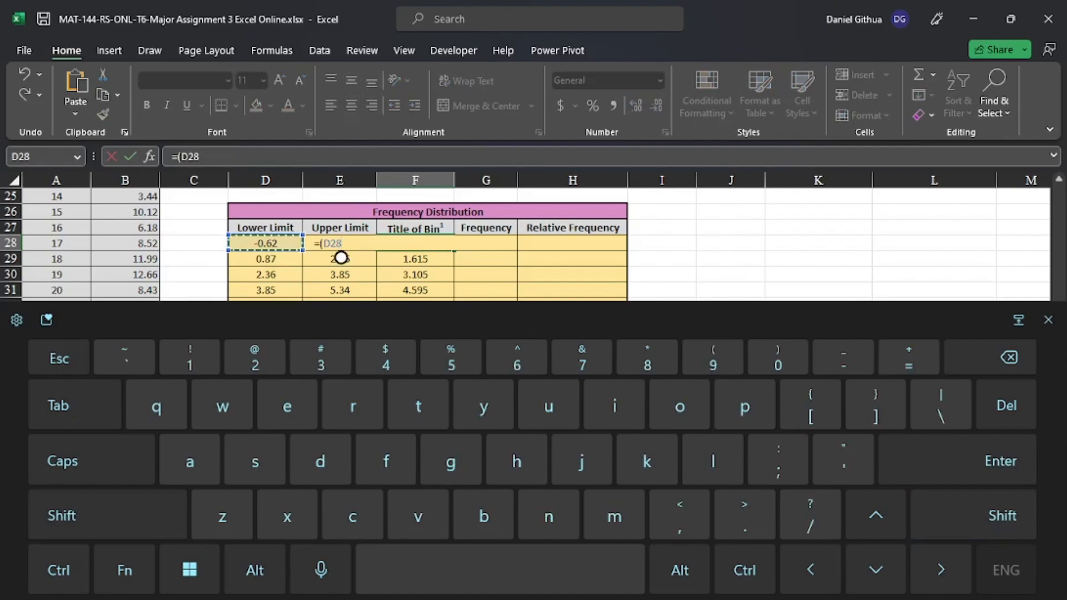
key(shift)
text(+)
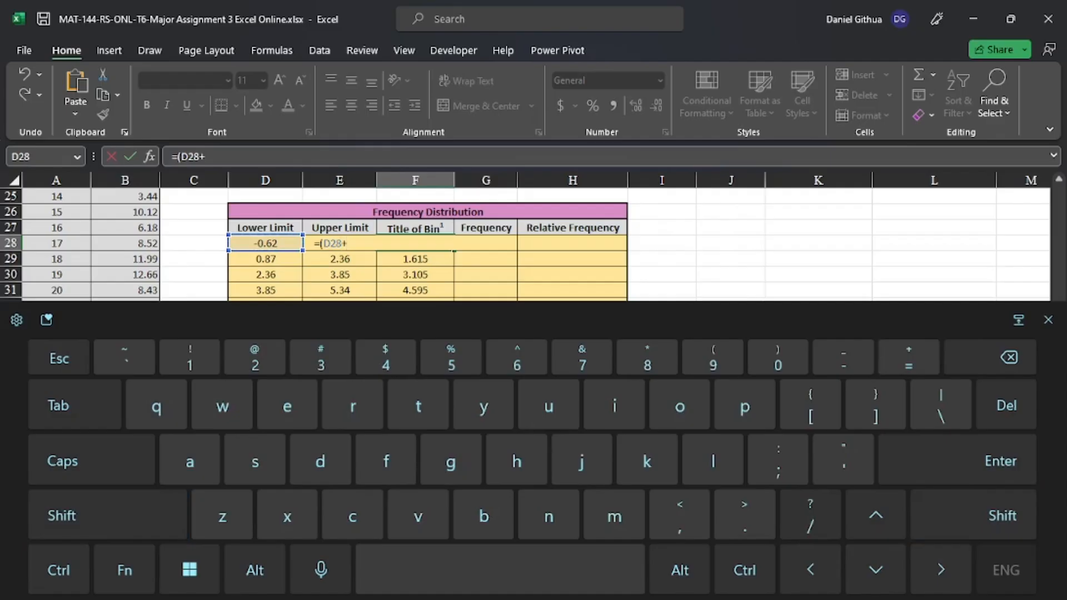
text(e2)
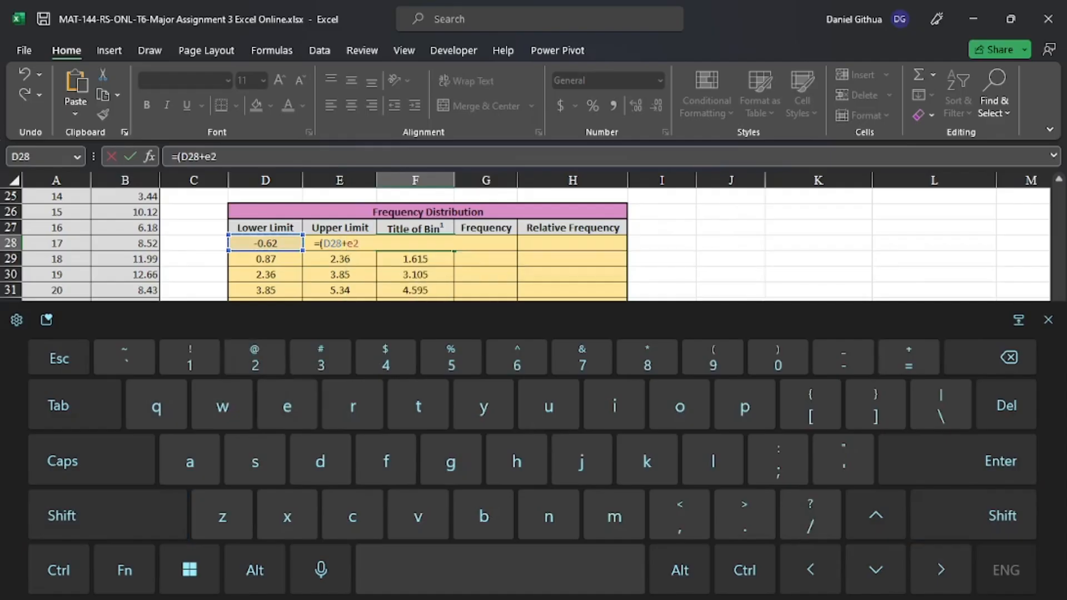
text(8)
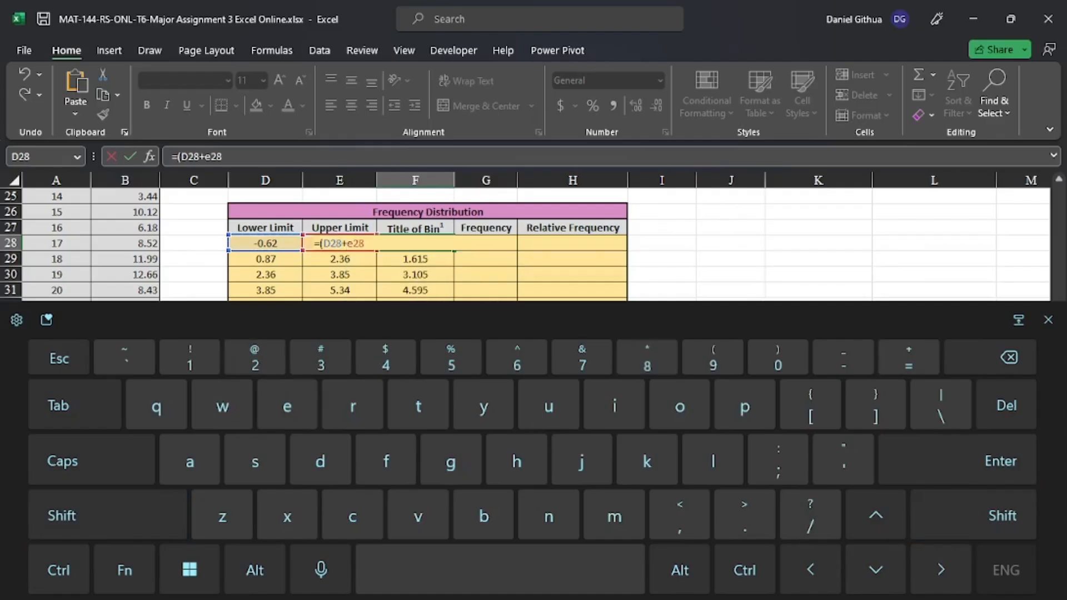
key(shift)
text()/2)
key(Return)
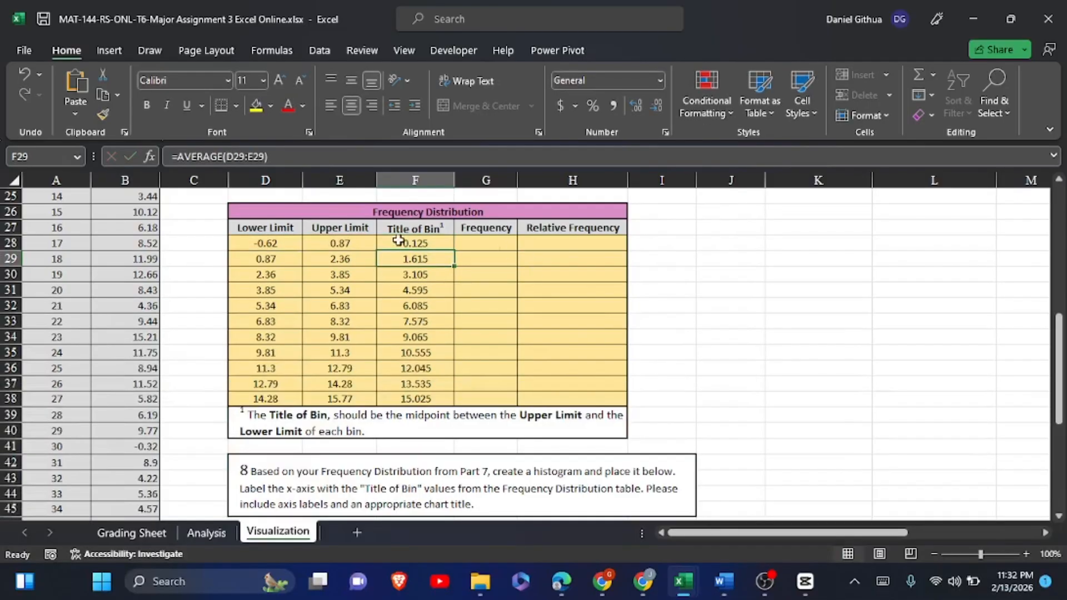
click(438, 241)
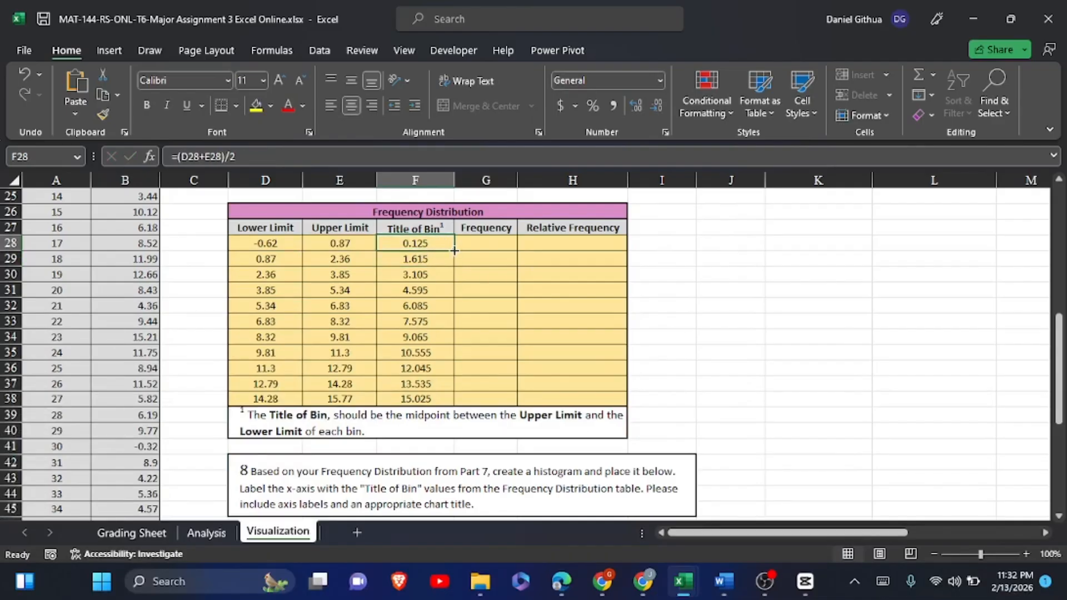
drag(454, 250, 448, 271)
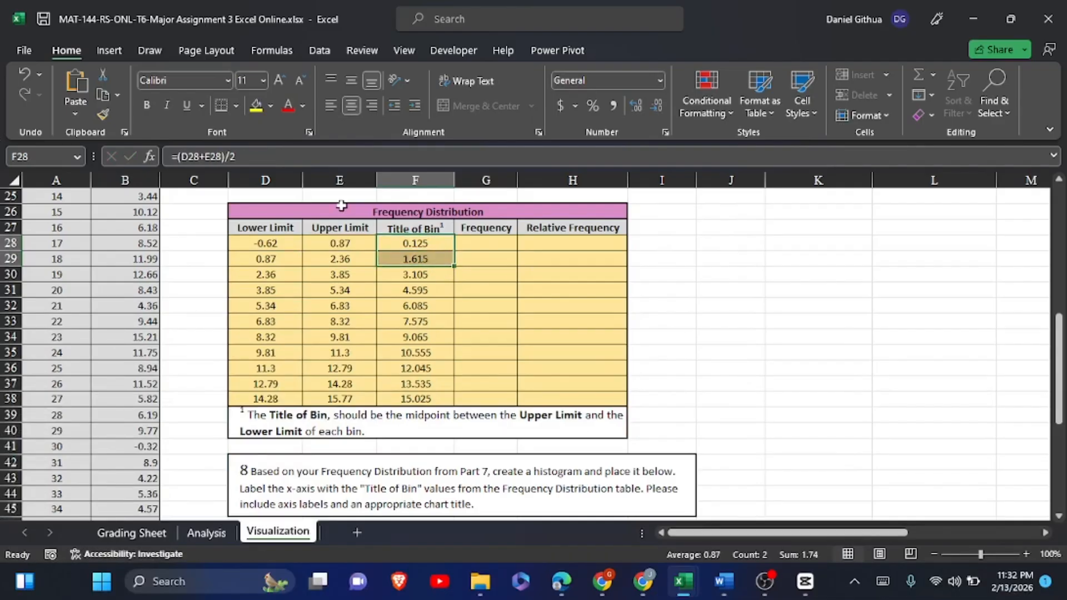
Undo the copy to F29 and the alternative midpoint formula in cell F28.
click(28, 78)
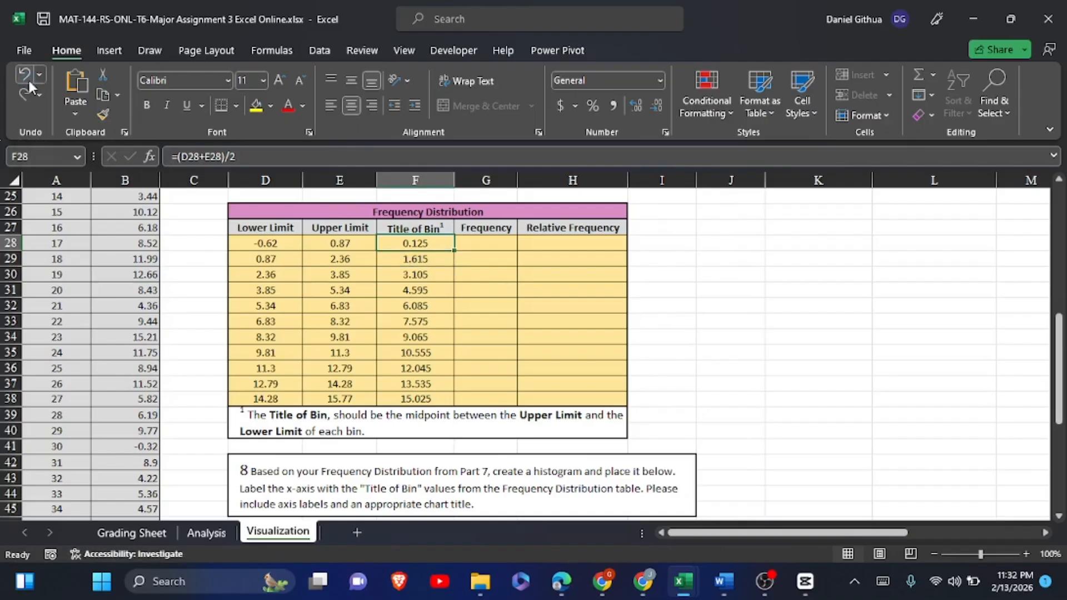
click(27, 78)
click(440, 276)
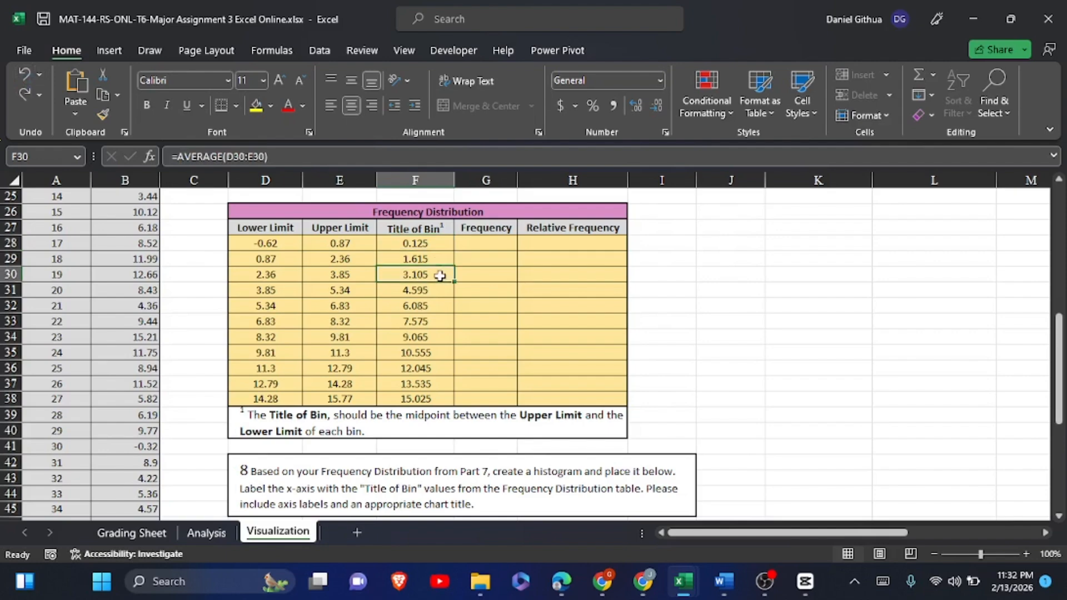
click(434, 247)
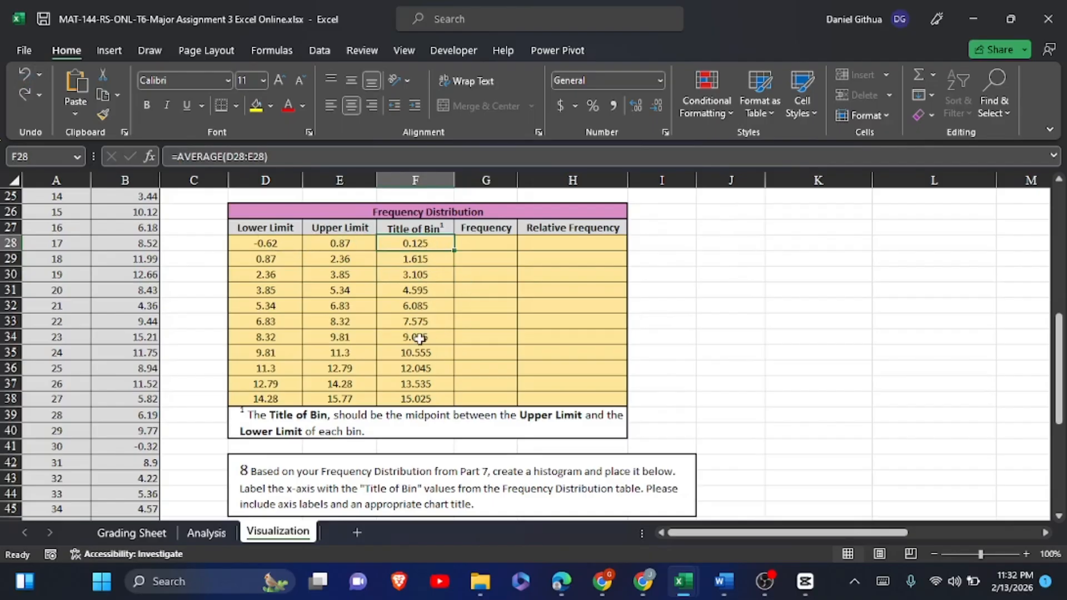
Start a COUNTIFS formula in the first Frequency cell, G28, with the student Differences B12:B61 as the first criteria range.
click(497, 247)
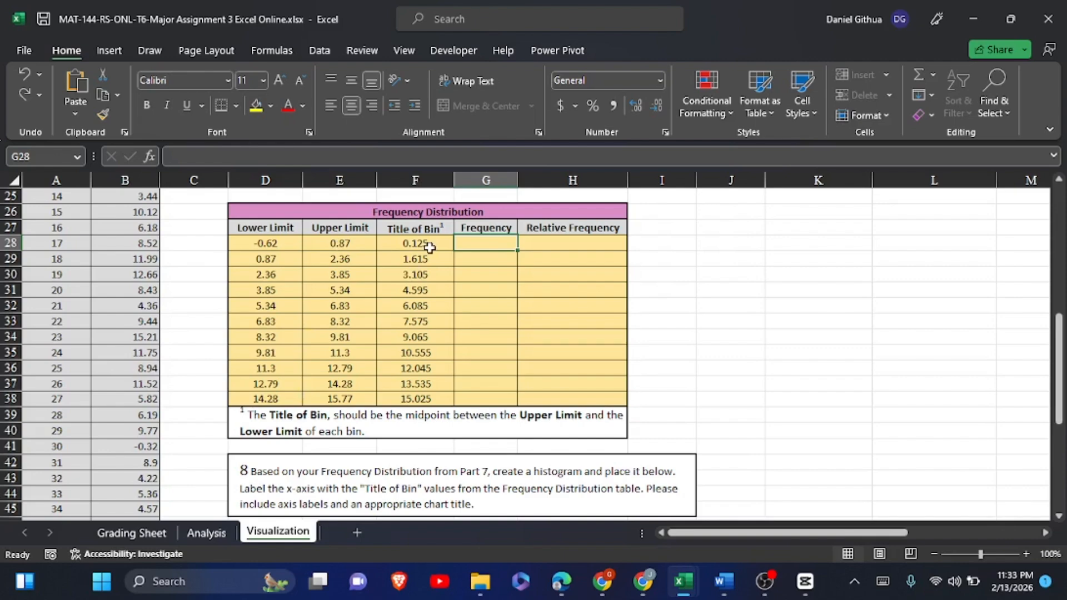
click(486, 244)
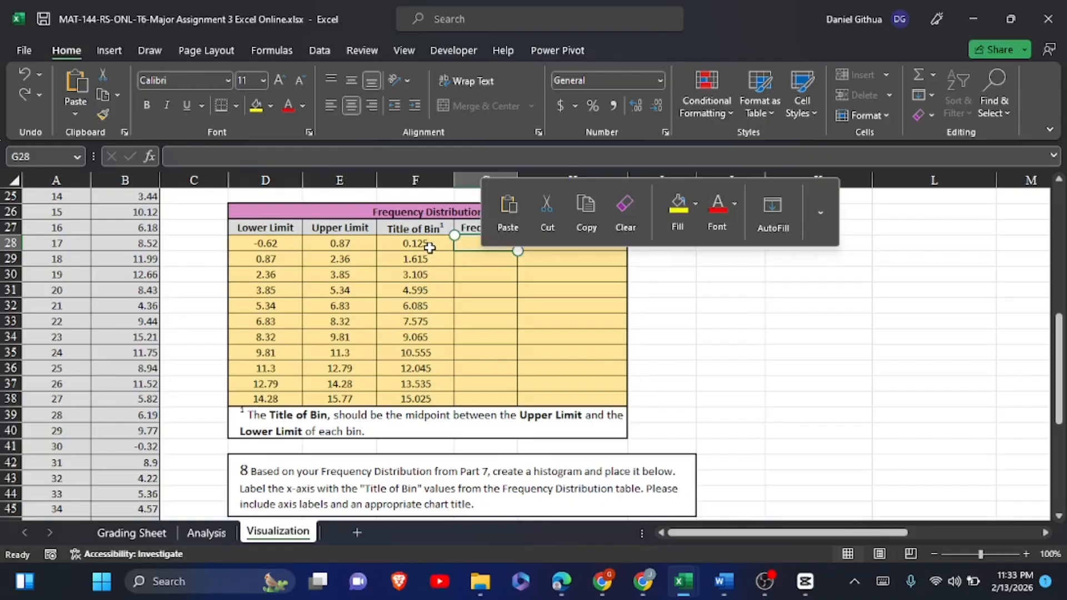
click(746, 418)
click(485, 243)
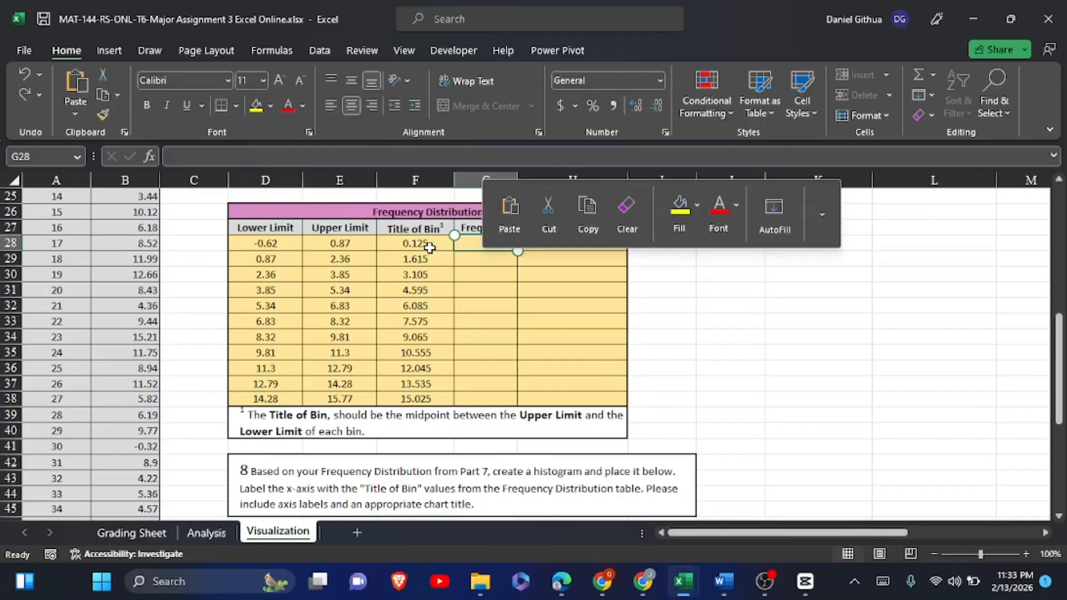
click(882, 581)
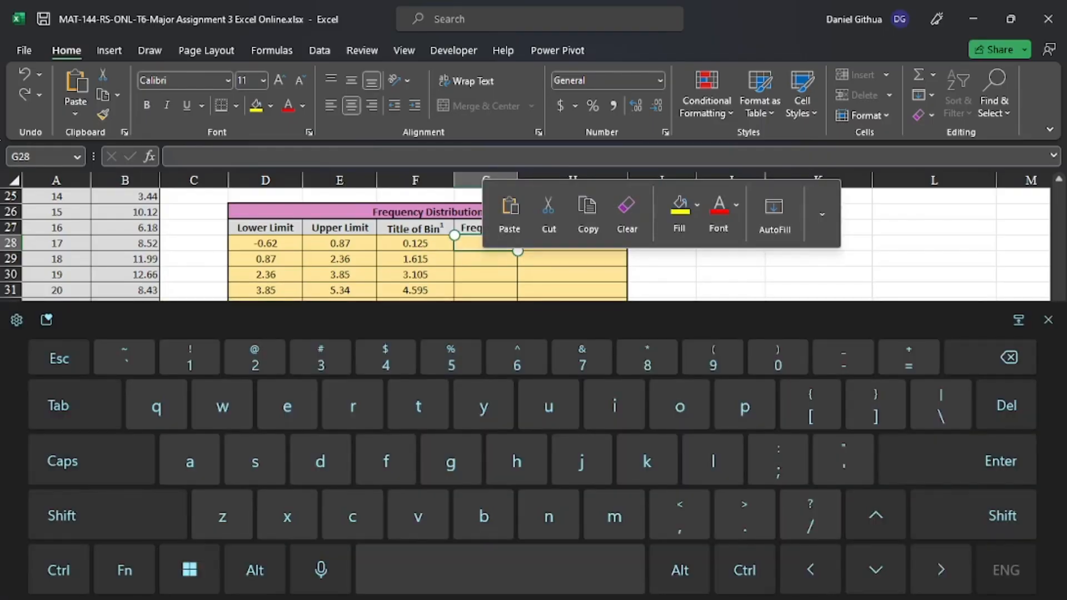
text(=co)
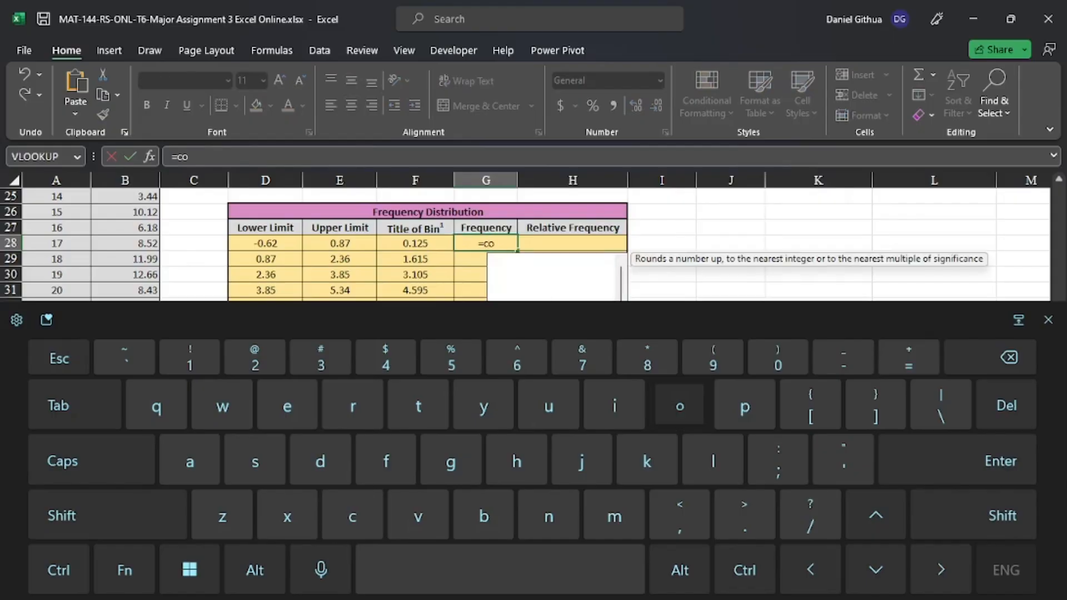
text(unt)
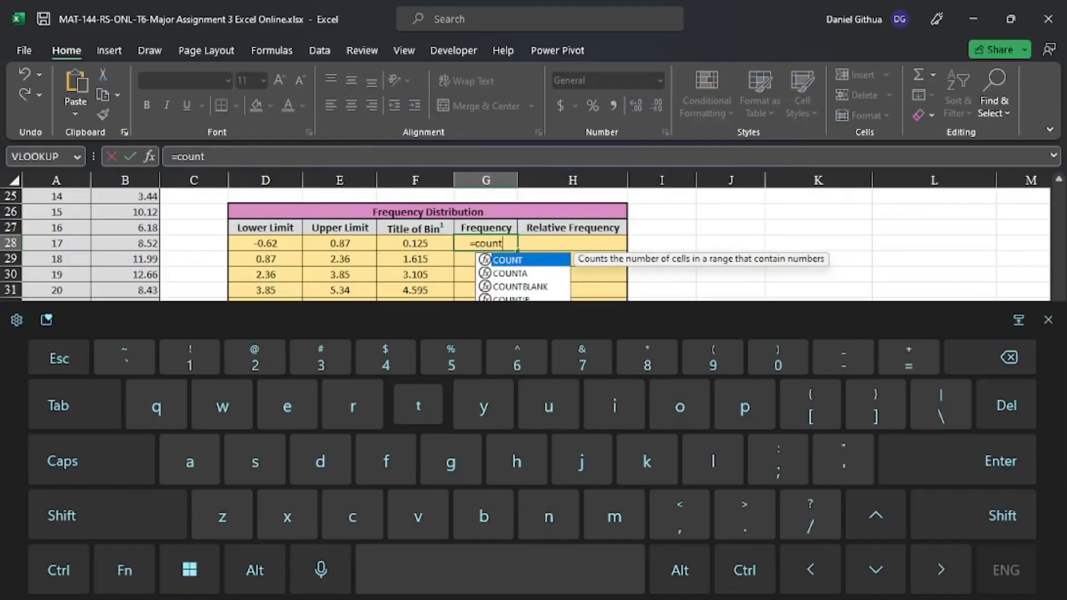
text(i)
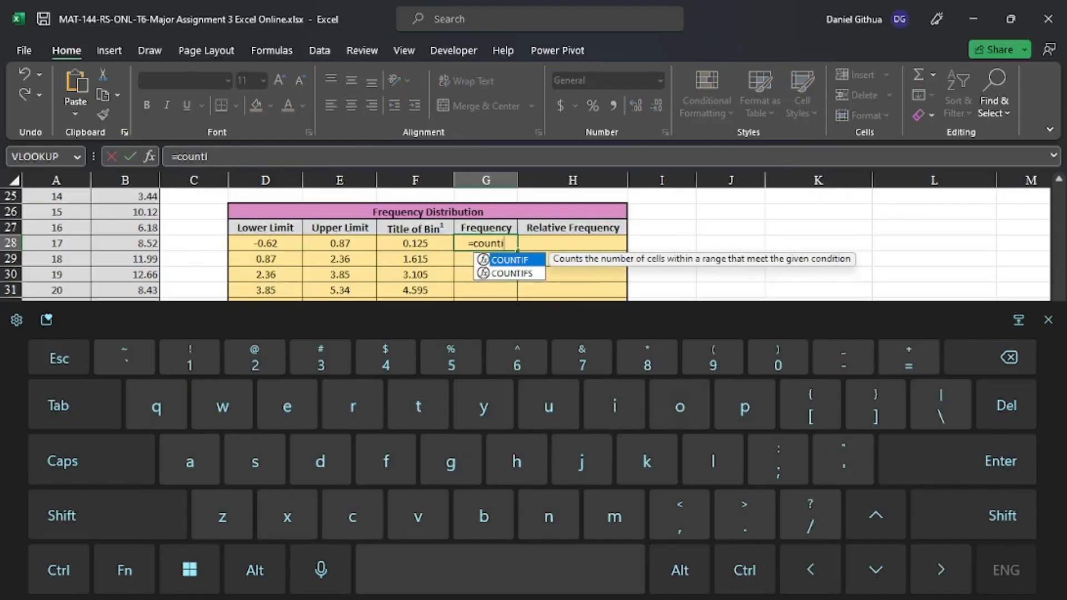
double_click(522, 274)
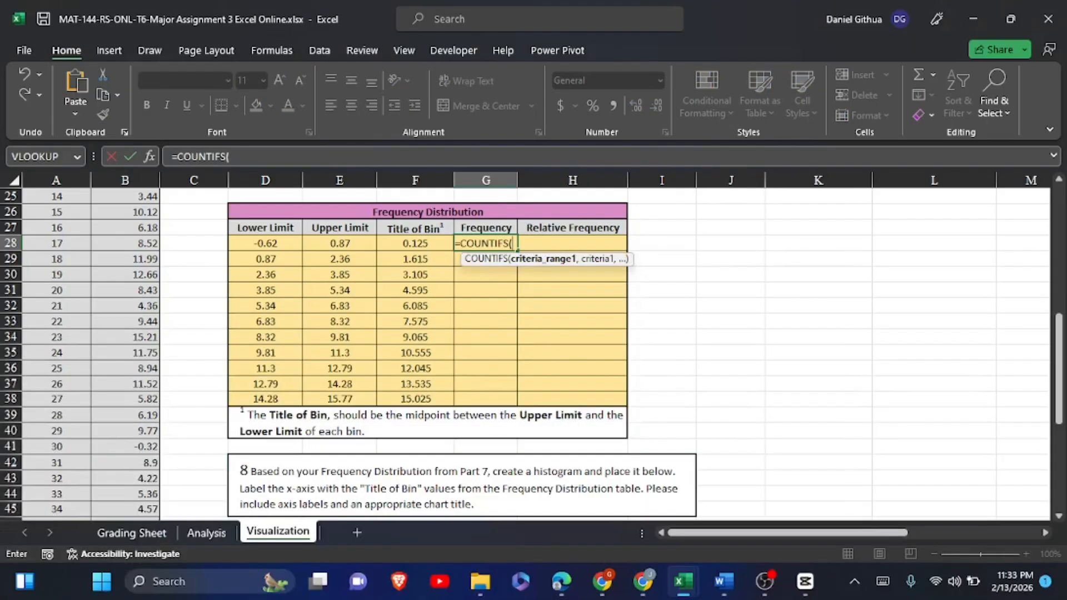
scroll(125, 306, up, 6)
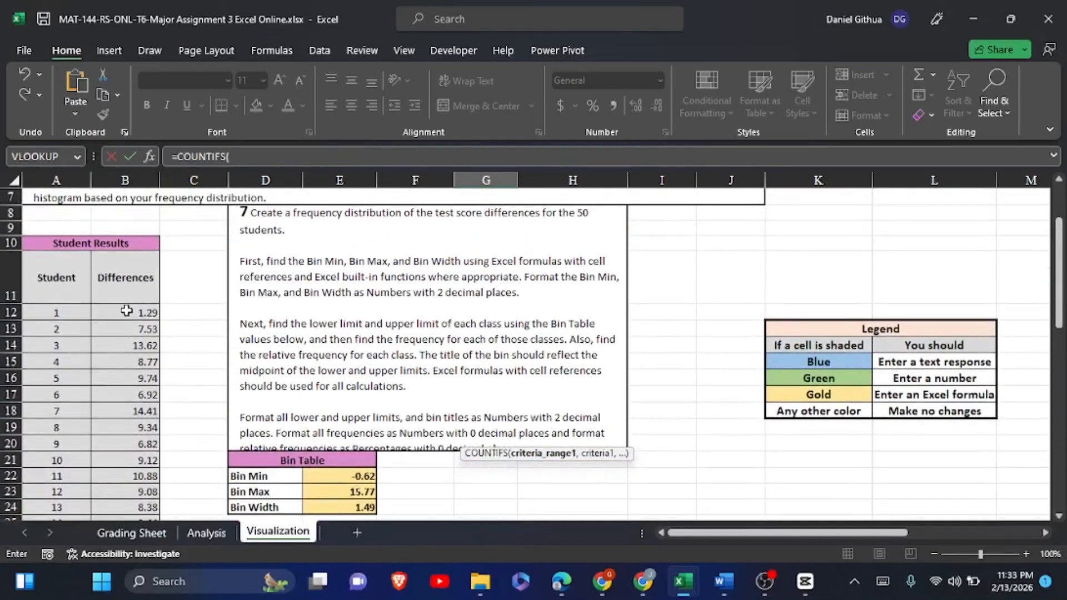
drag(124, 310, 120, 493)
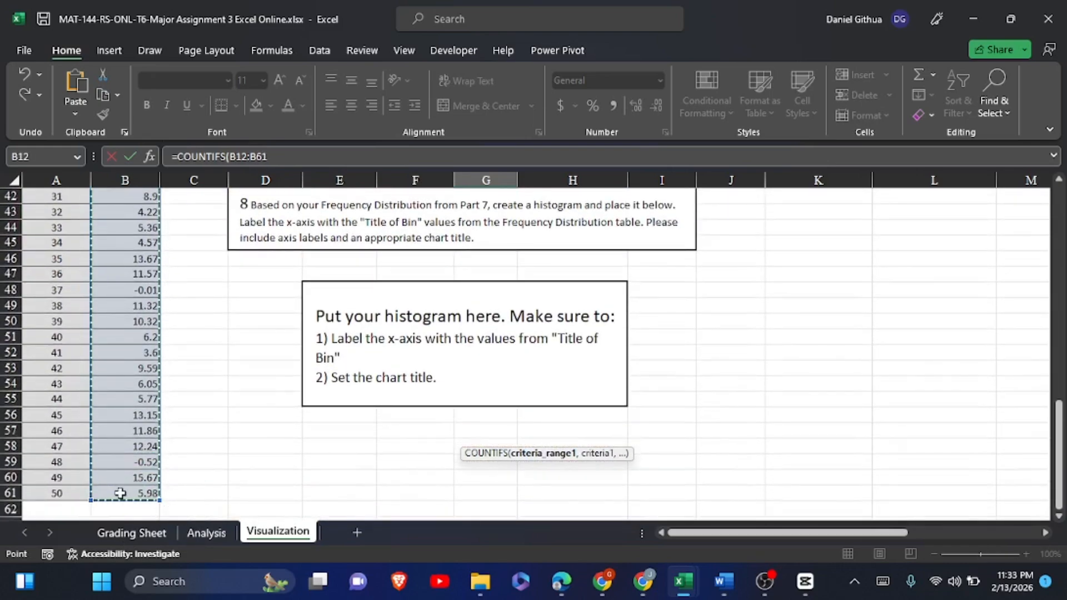
text(,)
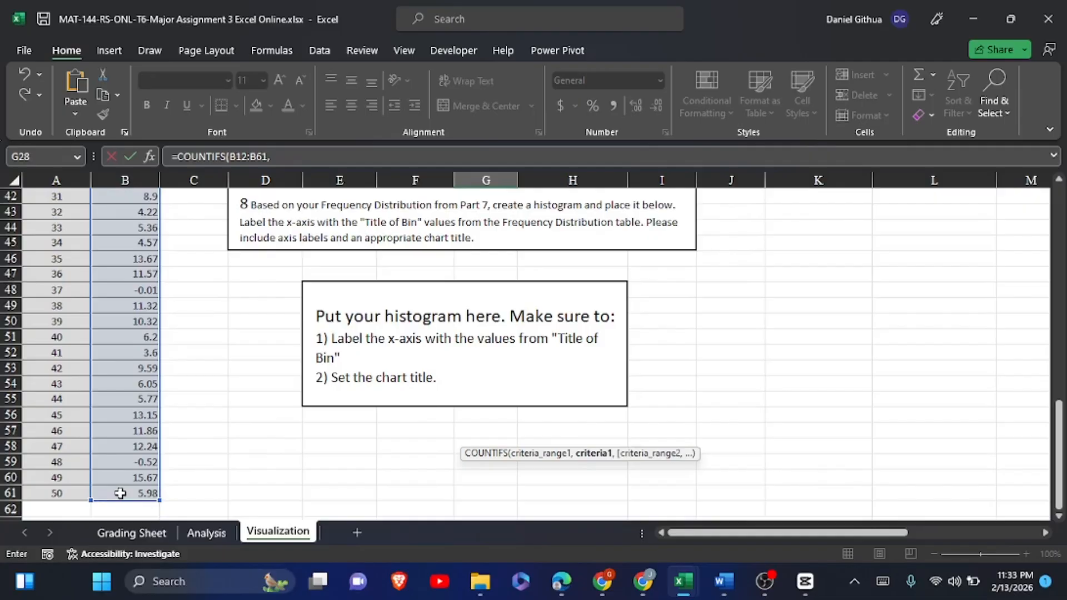
Add ">"&D28:D38, the Lower Limit values, as the first criterion of the COUNTIFS formula in G28.
click(883, 581)
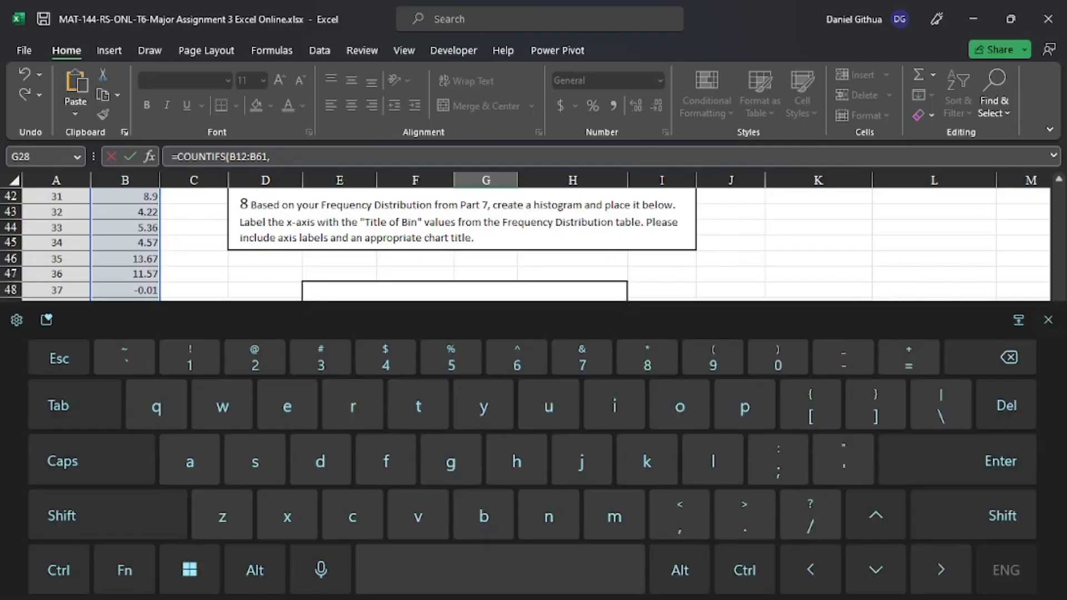
text(')
text(")
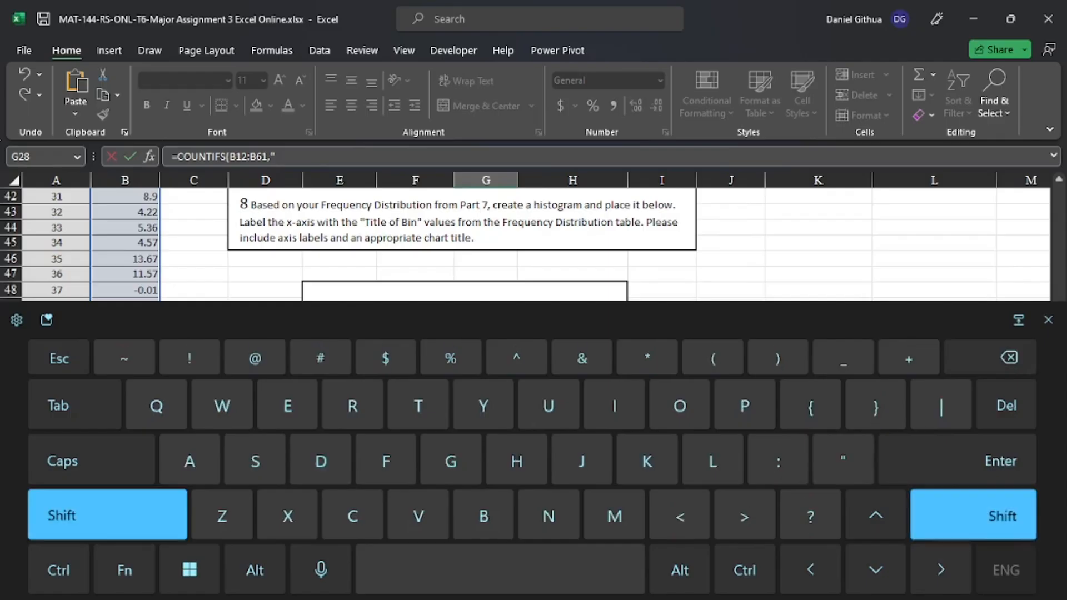
text(>)
key(shift)
text(")
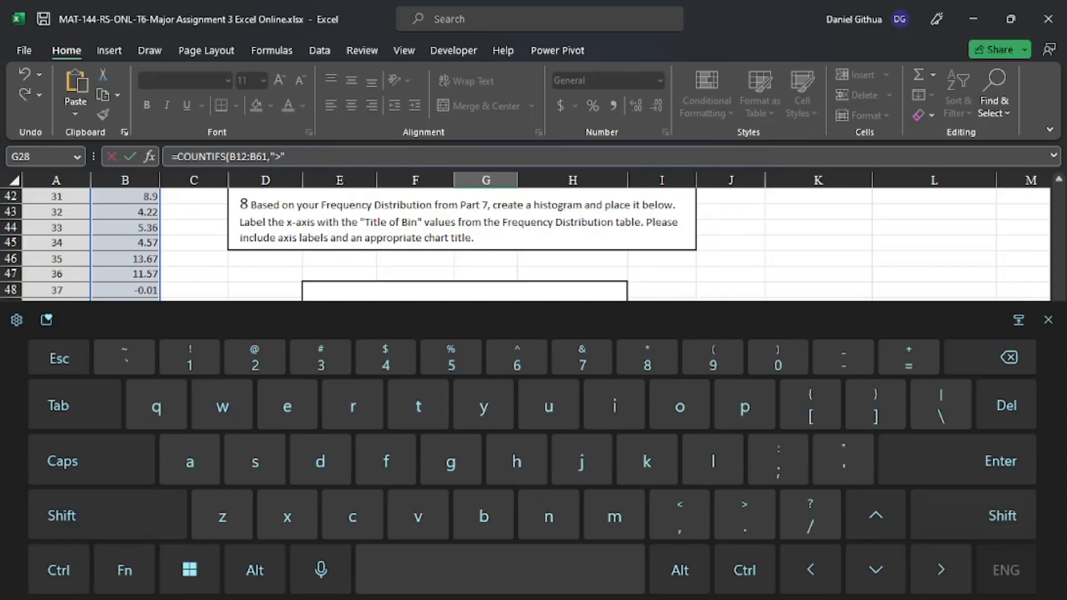
key(shift)
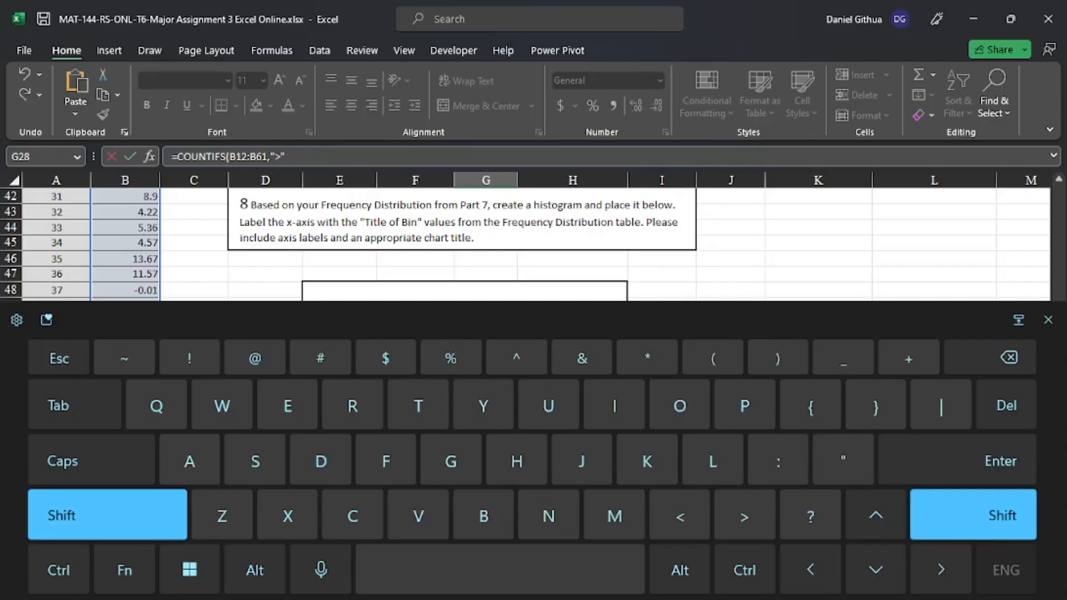
text(&)
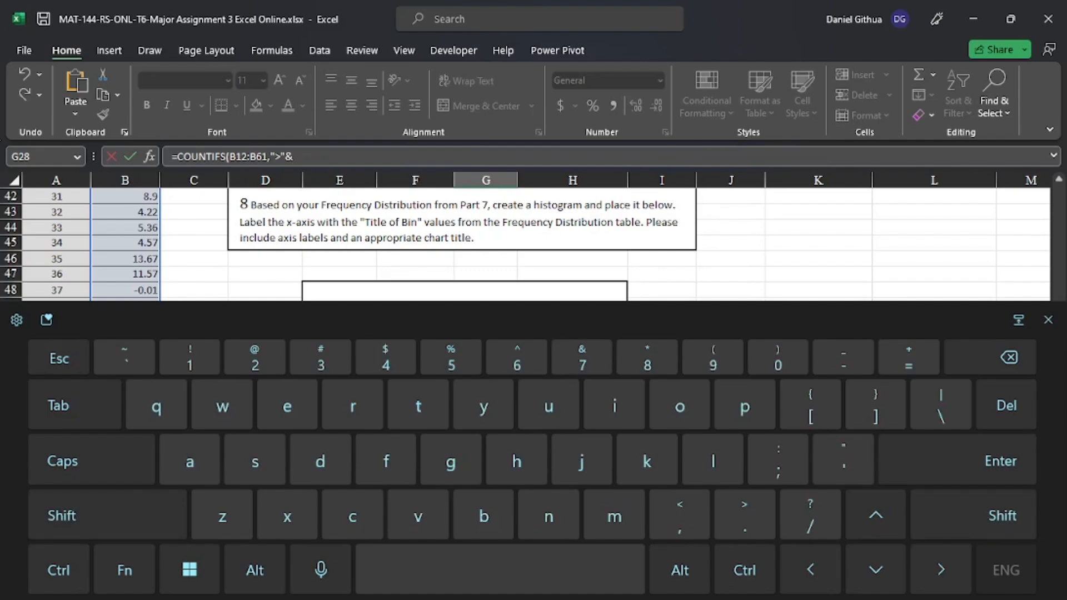
click(1048, 320)
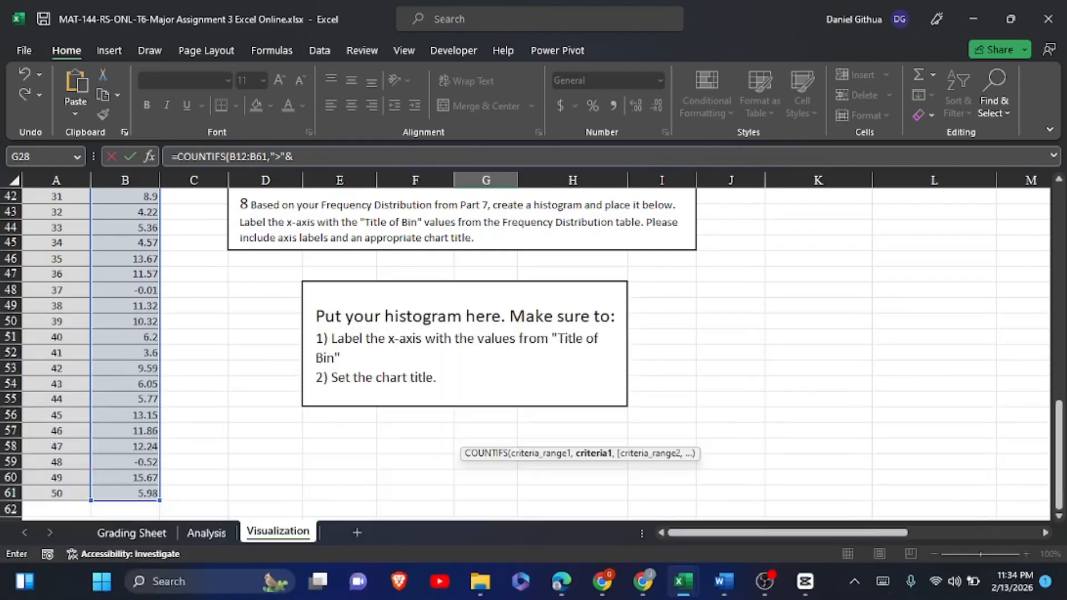
scroll(238, 332, up, 8)
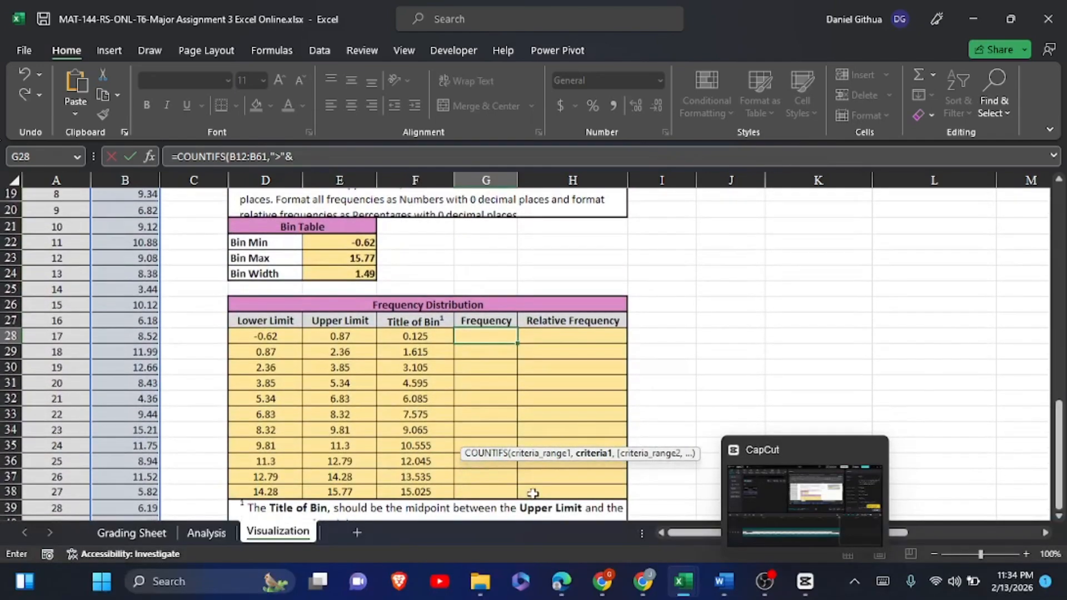
drag(238, 332, 250, 491)
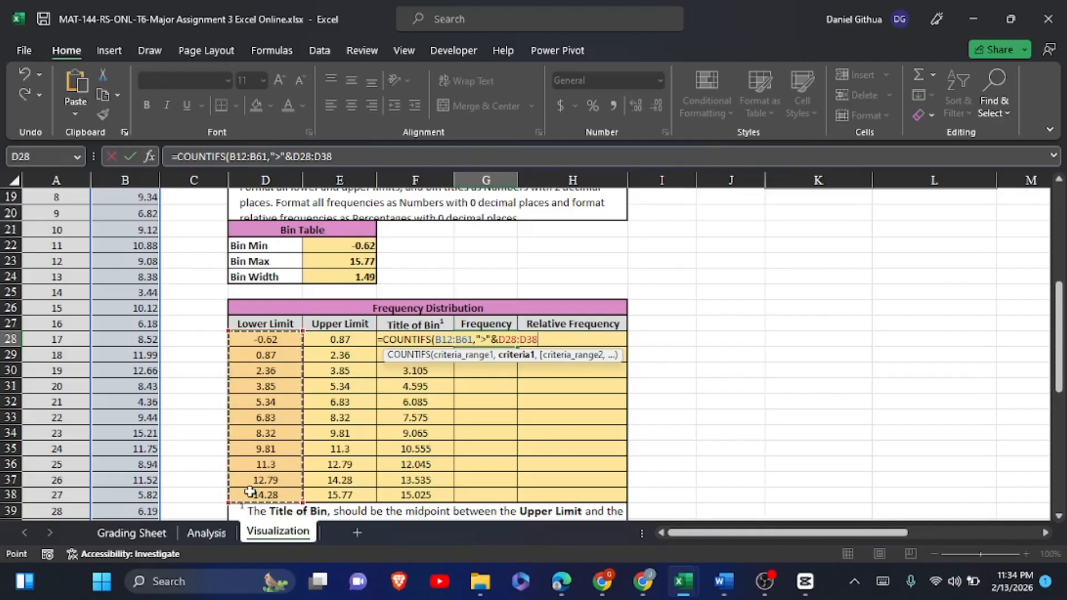
text(,)
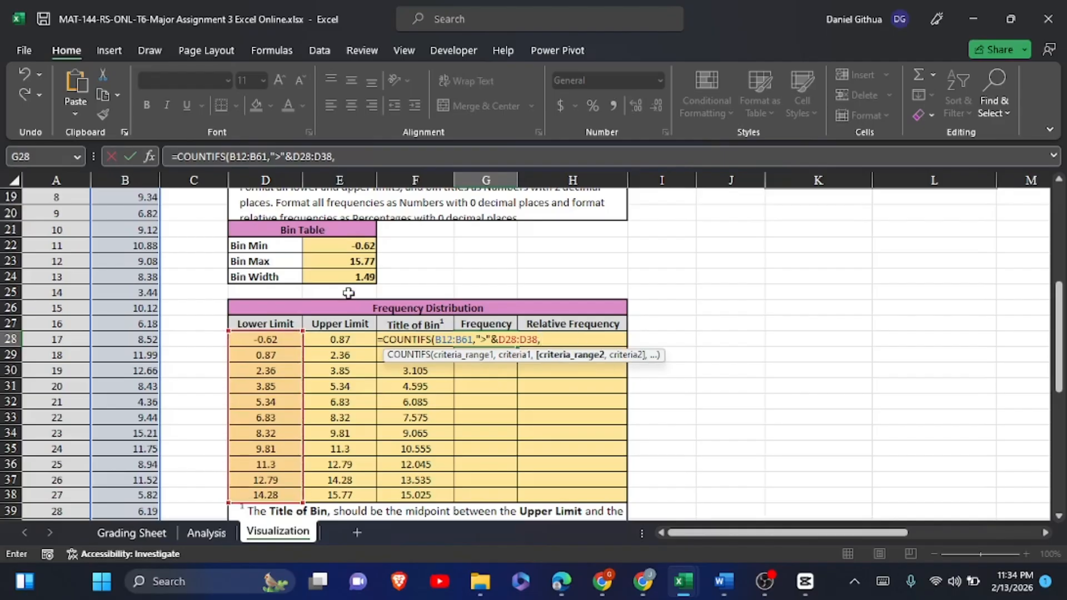
Set the student Differences B12:B61 as the second criteria range of the COUNTIFS formula.
scroll(128, 234, up, 3)
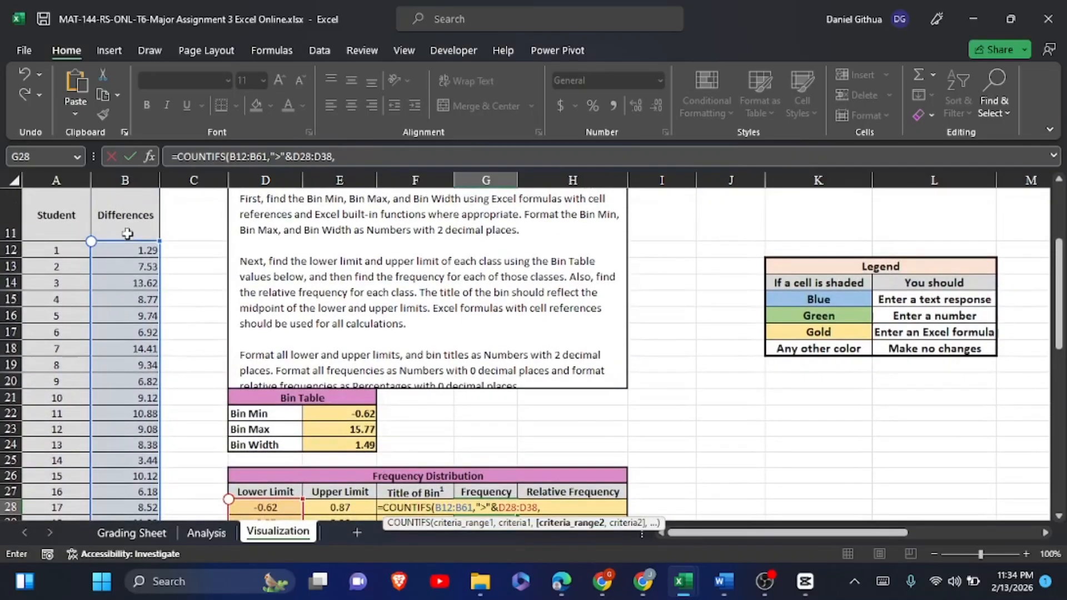
drag(118, 250, 125, 473)
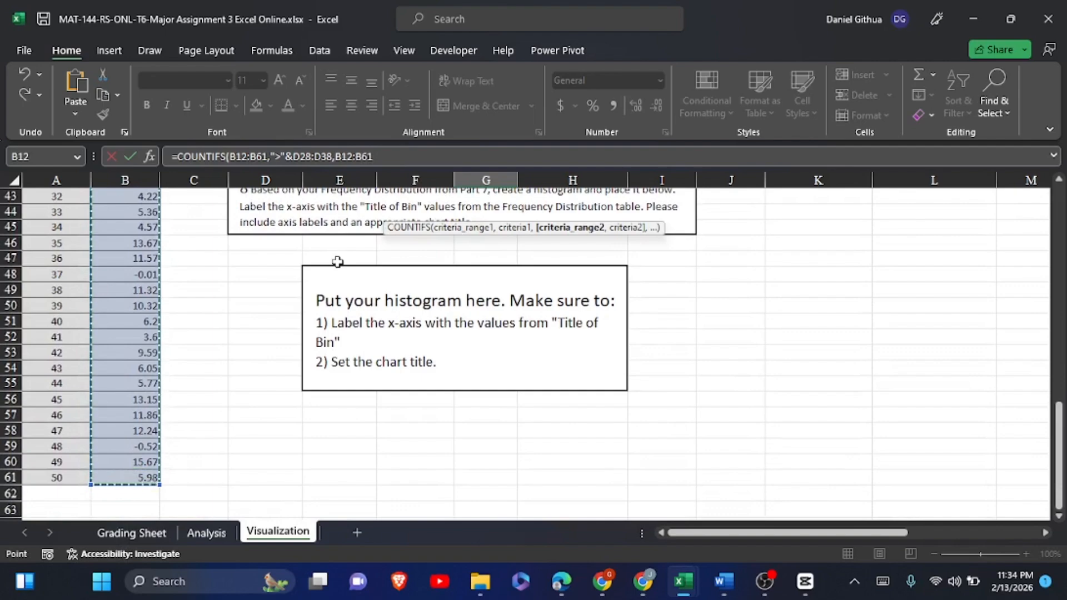
text(,)
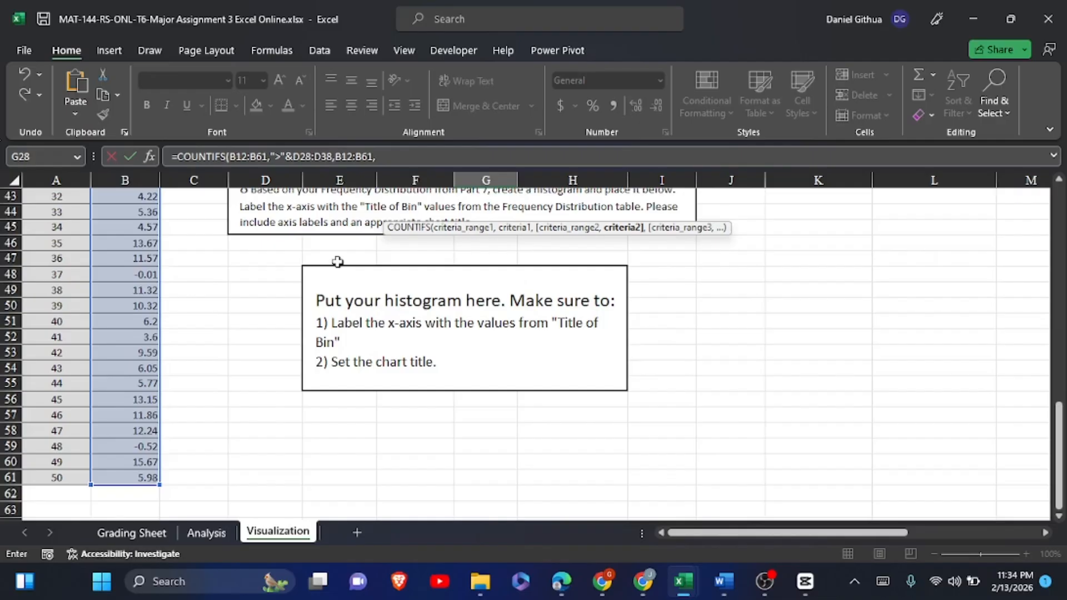
Add "<"&E28:E38, the Upper Limit values, as the second criterion, then close and enter the COUNTIFS formula in G28.
click(882, 582)
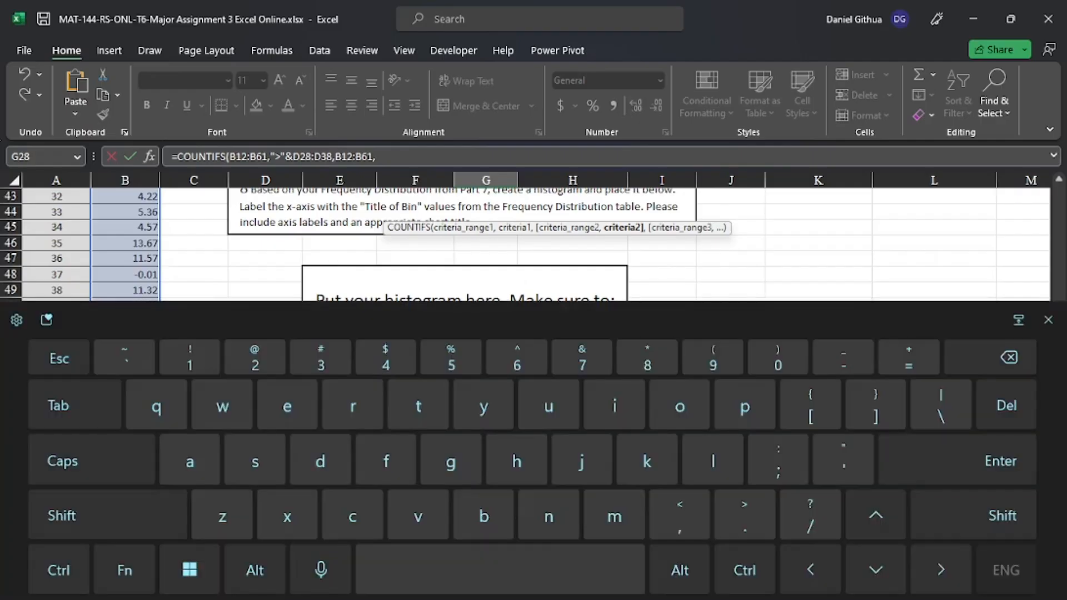
text("<"$)
click(108, 515)
text(&)
scroll(428, 356, up, 5)
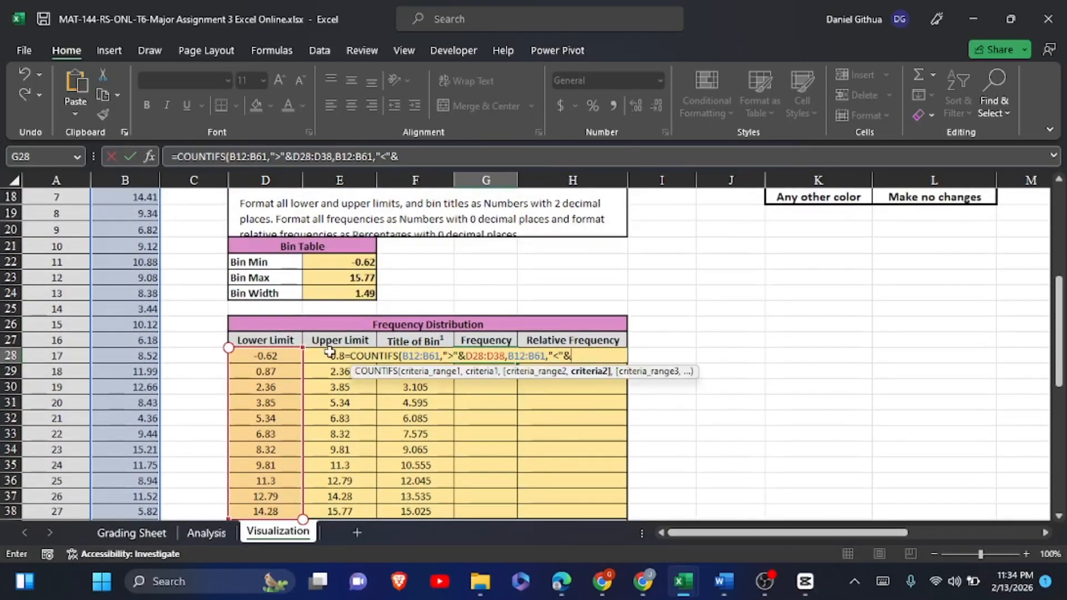
drag(333, 354, 335, 511)
scroll(336, 511, down, 2)
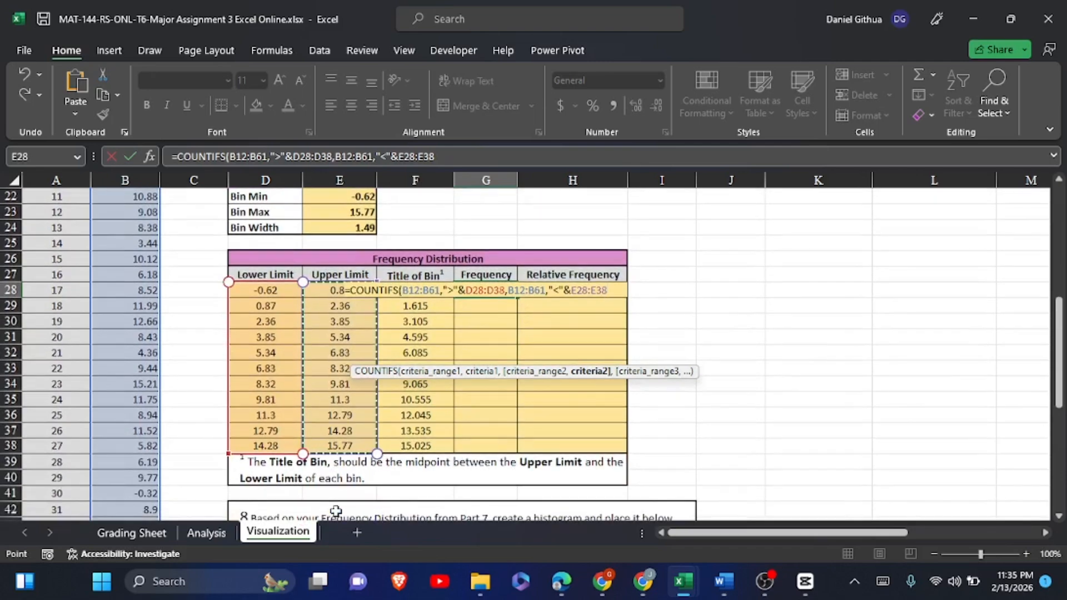
click(882, 581)
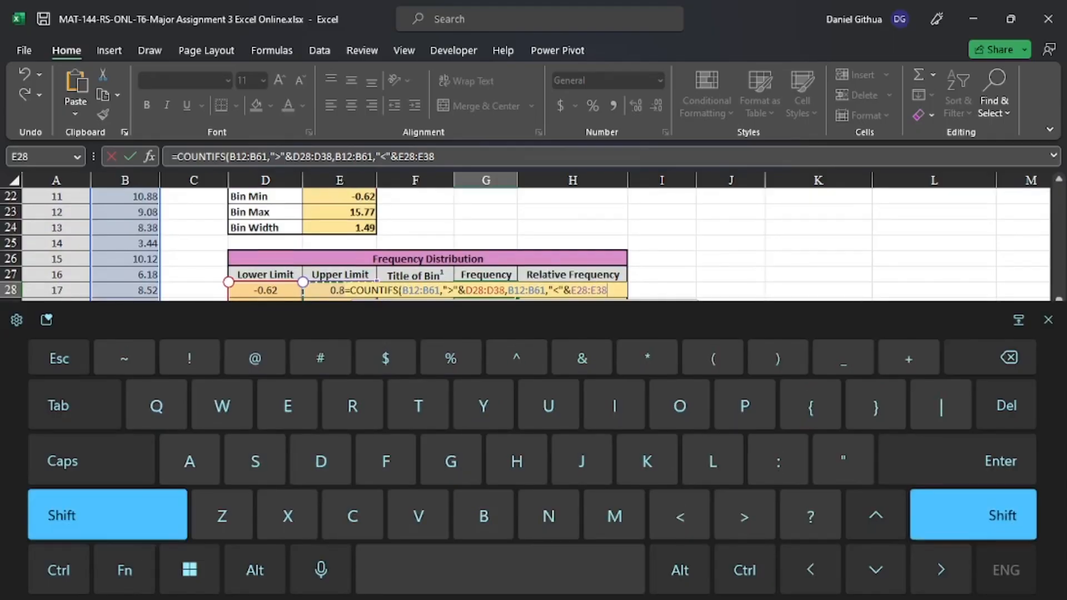
text())
click(1048, 320)
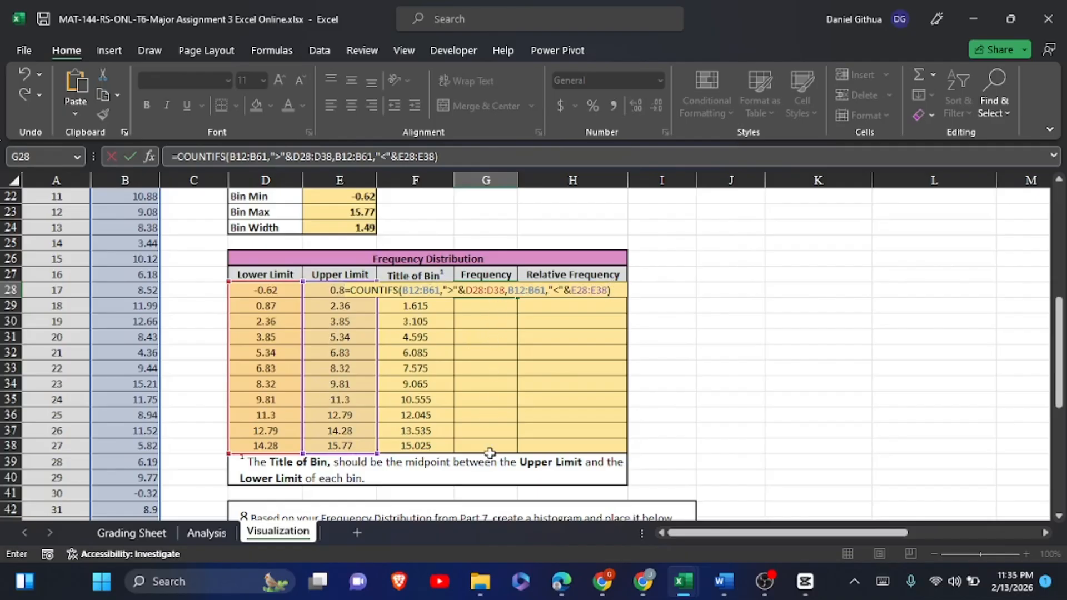
click(124, 158)
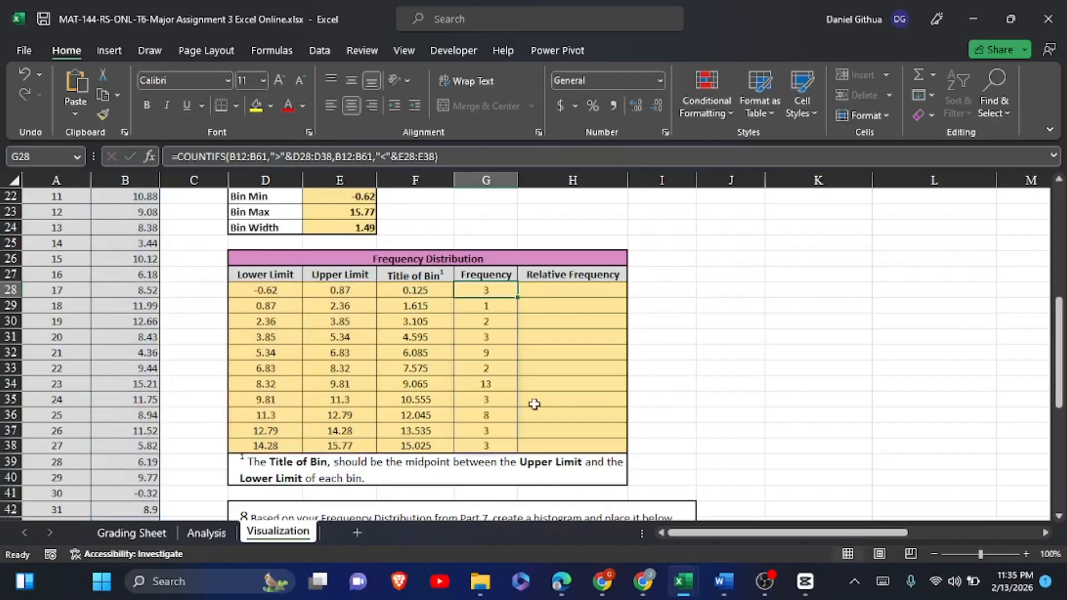
click(489, 445)
click(498, 407)
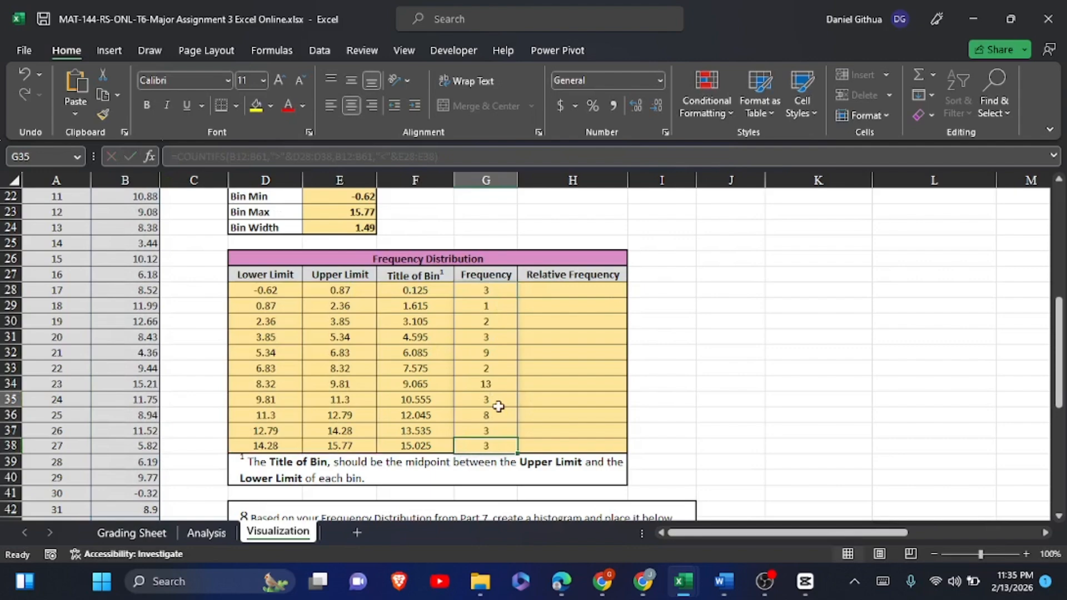
click(512, 317)
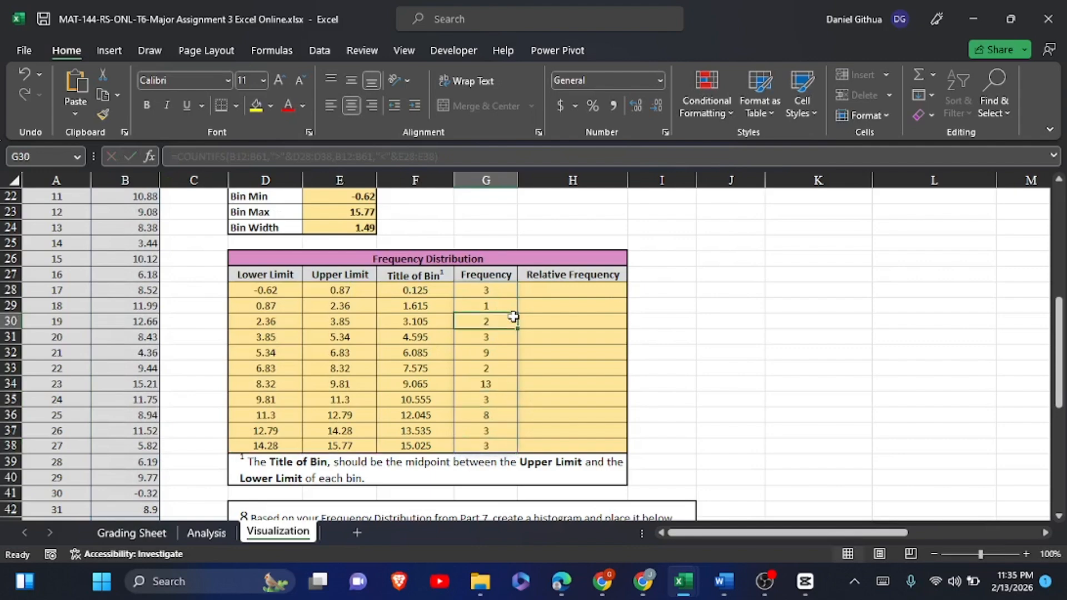
Start the first Relative Frequency formula in cell H28 with =G28/.
click(560, 294)
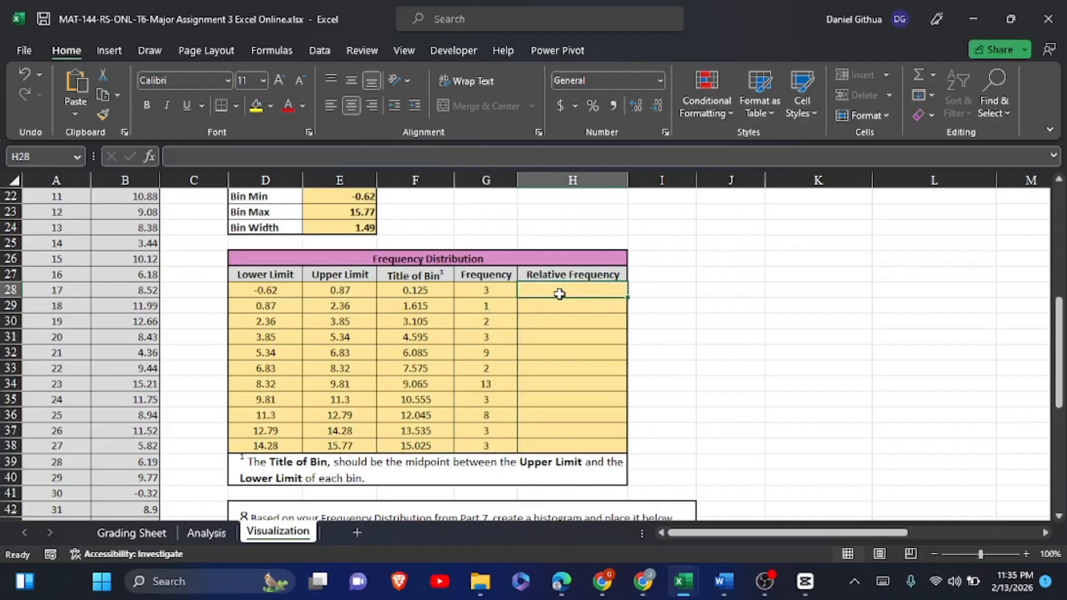
click(883, 581)
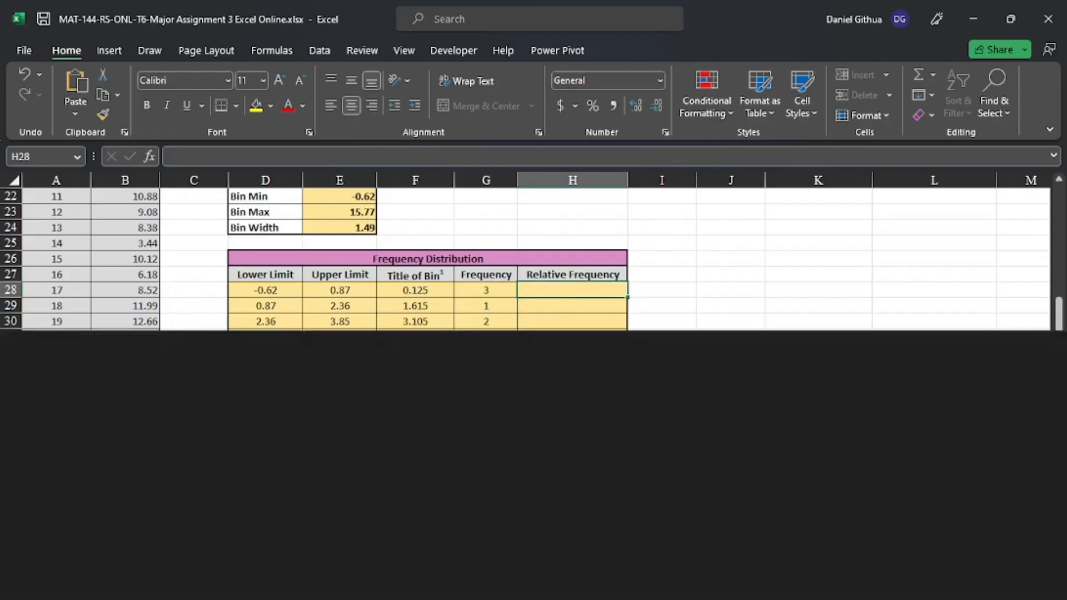
click(909, 357)
click(1048, 318)
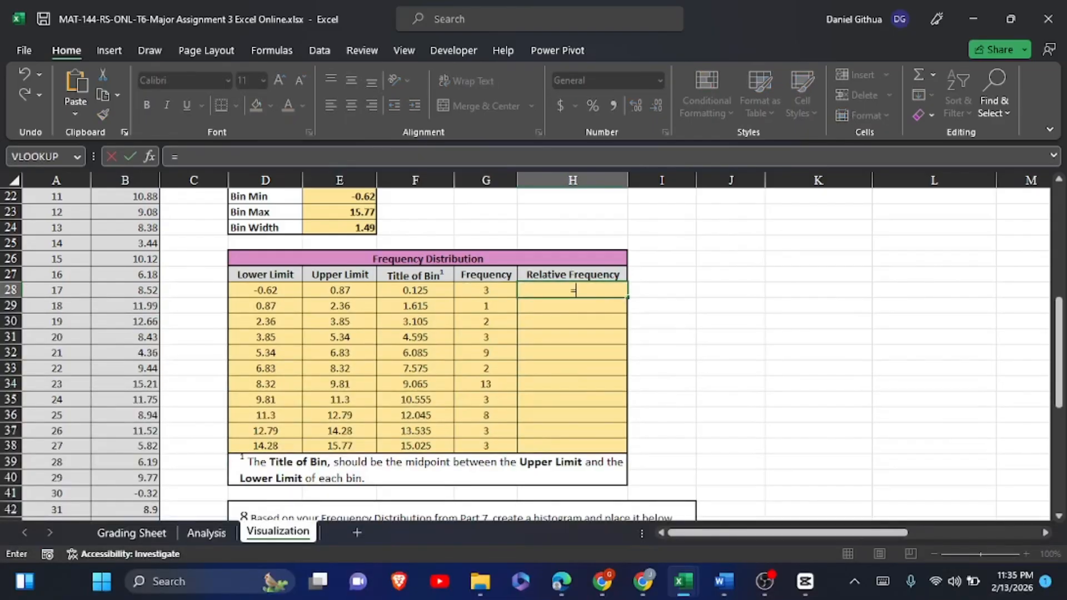
key(Left)
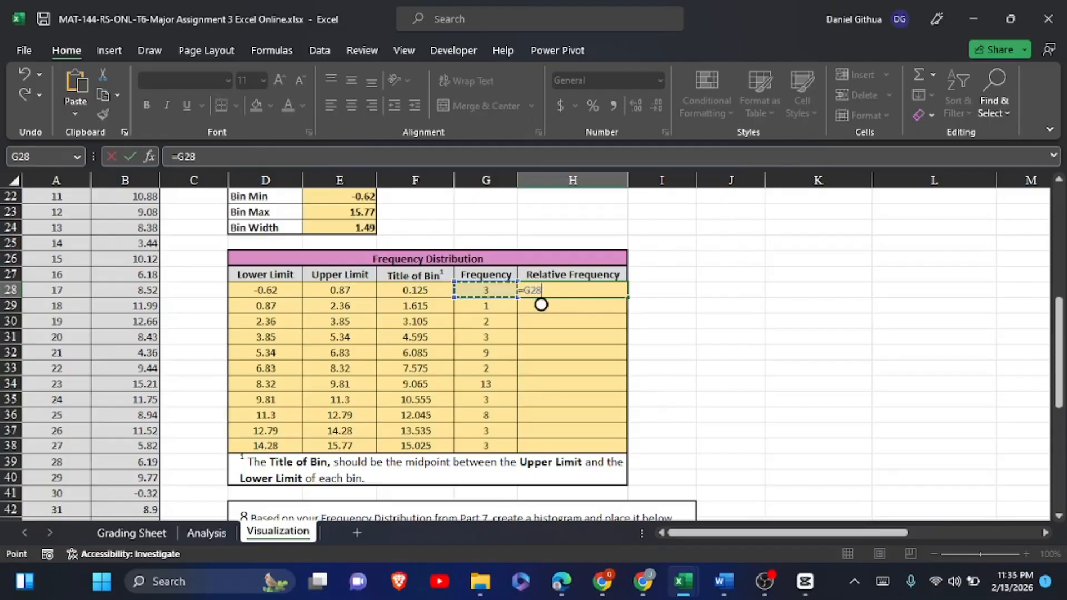
click(883, 581)
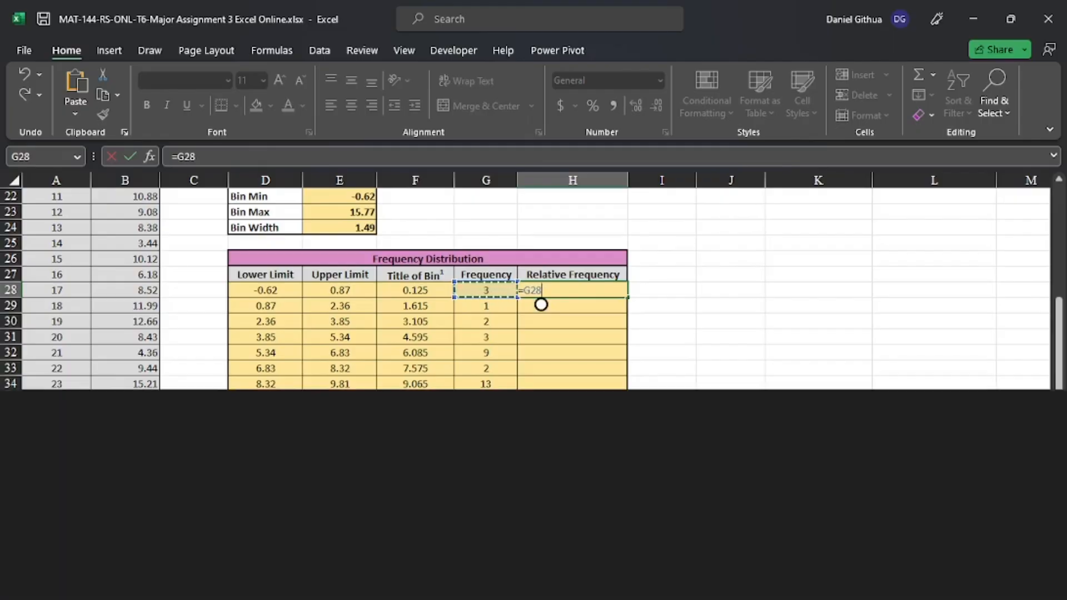
click(1002, 515)
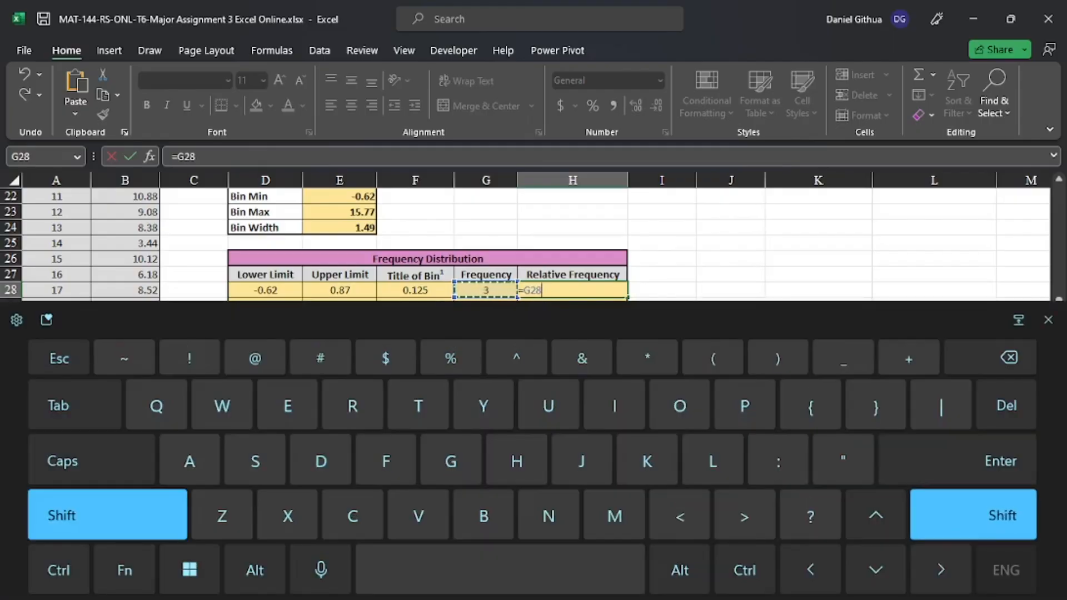
click(1002, 516)
click(810, 516)
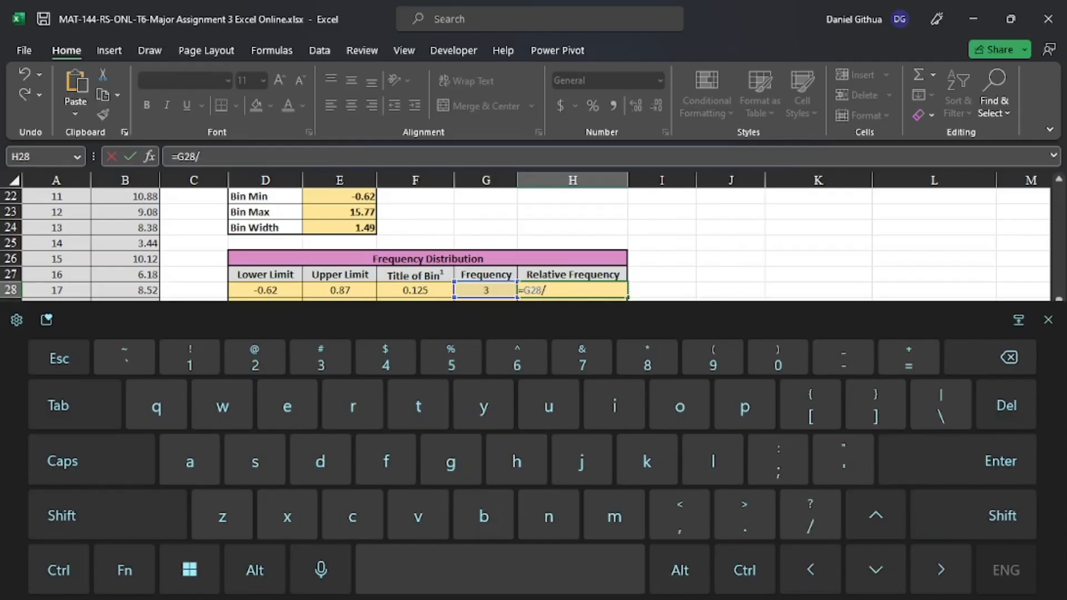
click(1048, 319)
click(934, 518)
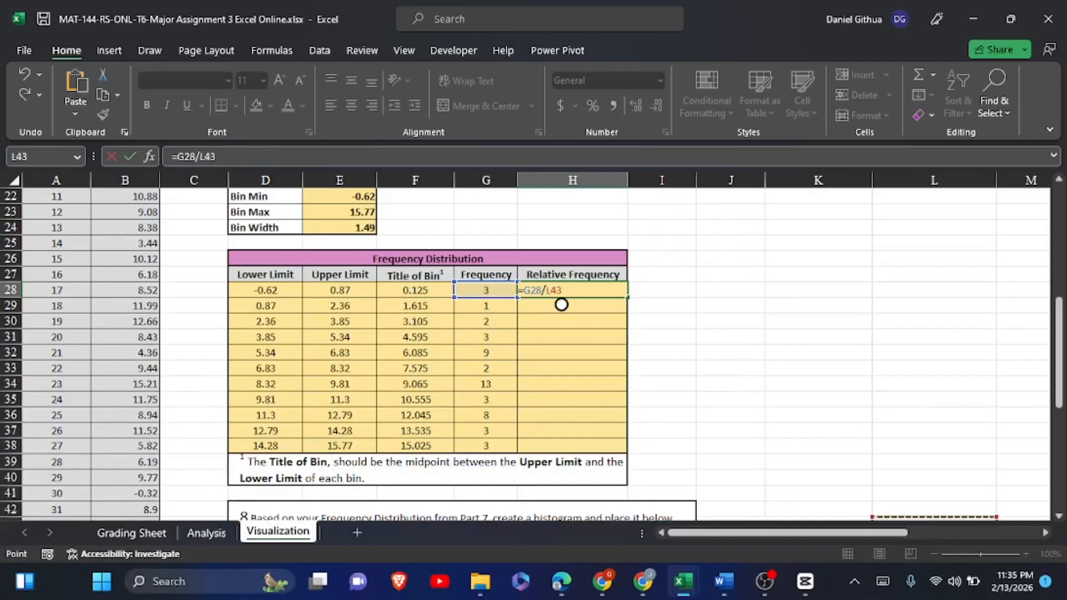
click(882, 581)
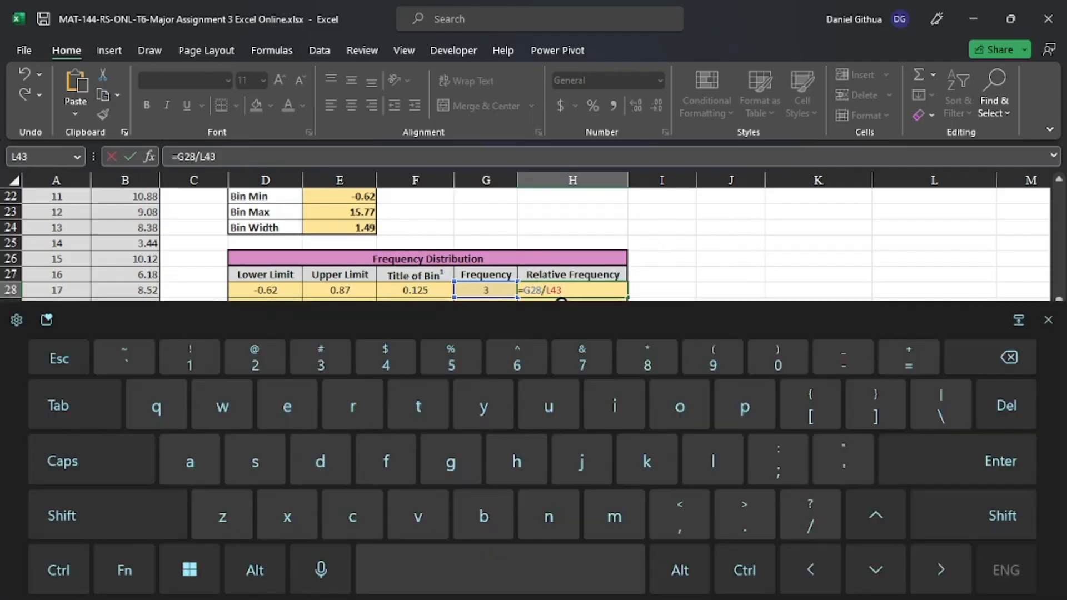
click(1009, 357)
click(1009, 358)
click(1008, 358)
Complete the H28 formula as =G28/(SUM($G$28#)), dividing by the total of the Frequency column with an absolute reference.
click(61, 516)
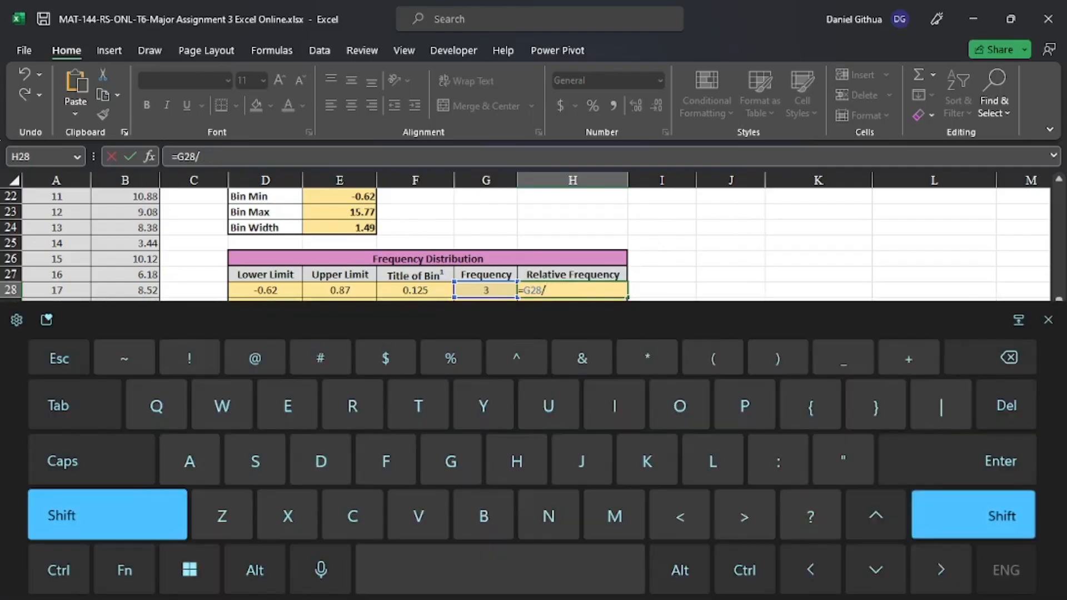
click(713, 357)
click(255, 462)
text(um)
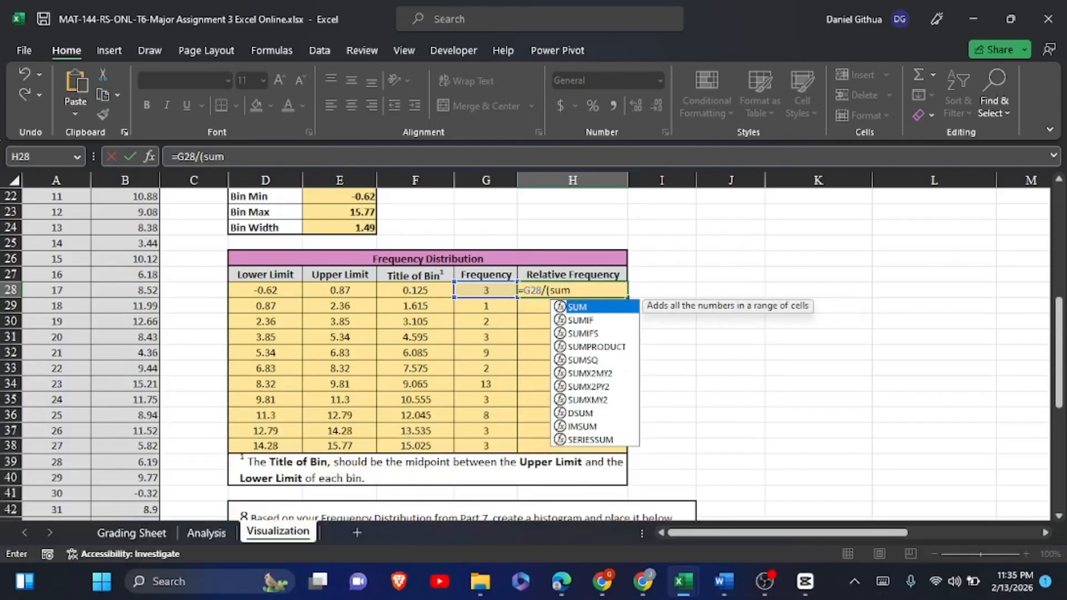
text(()
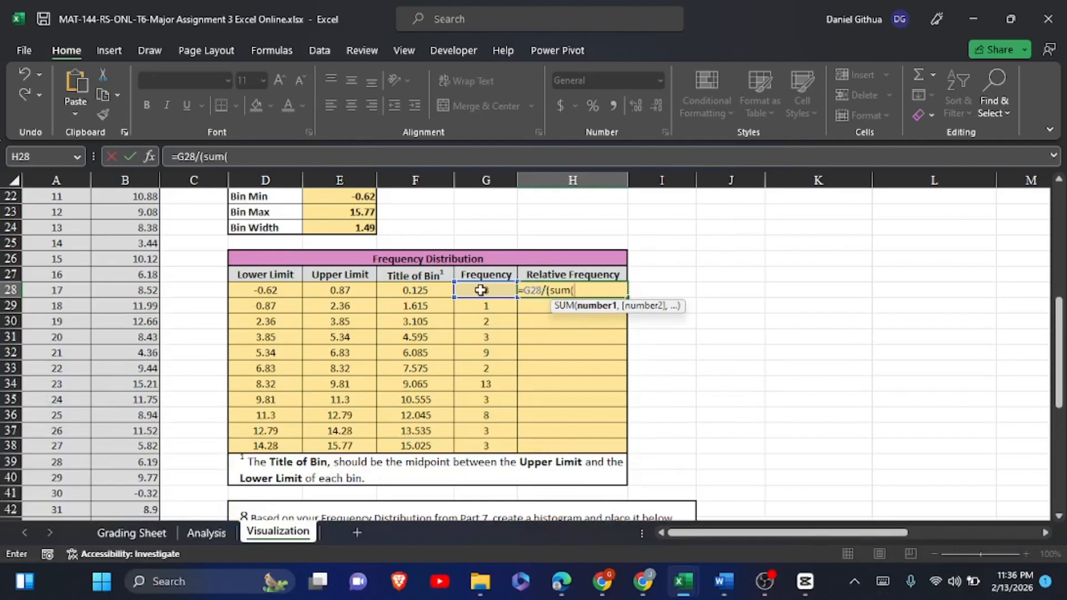
drag(478, 289, 479, 443)
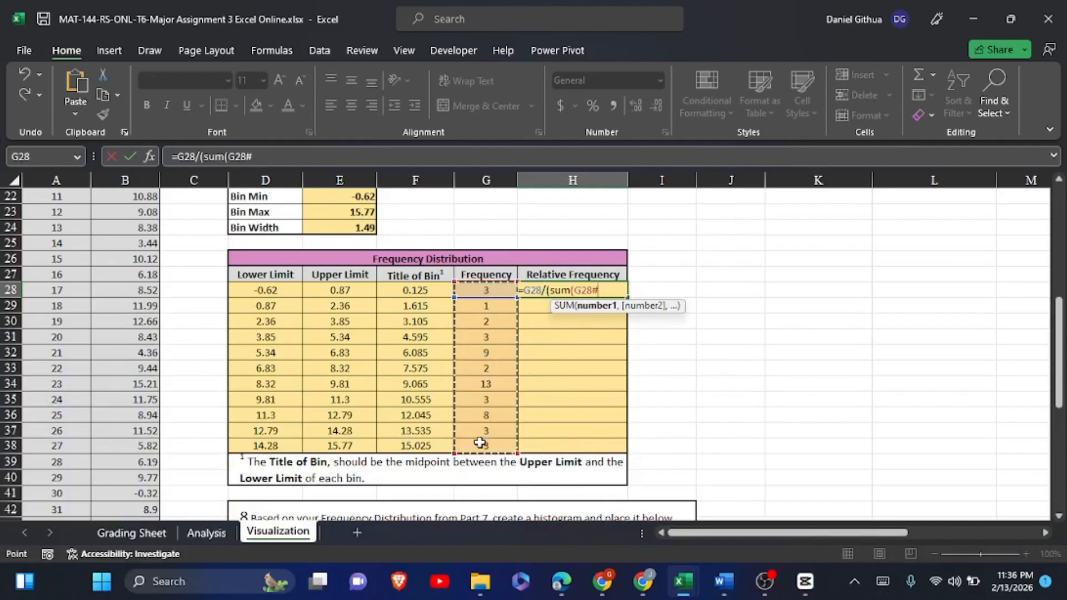
key(F4)
click(882, 582)
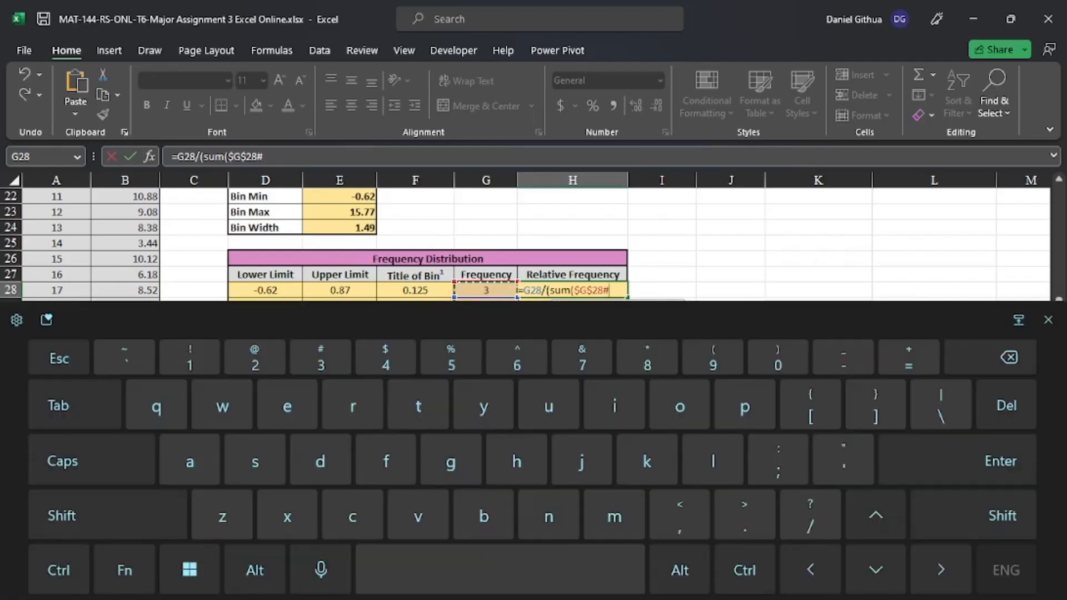
text()))
key(Return)
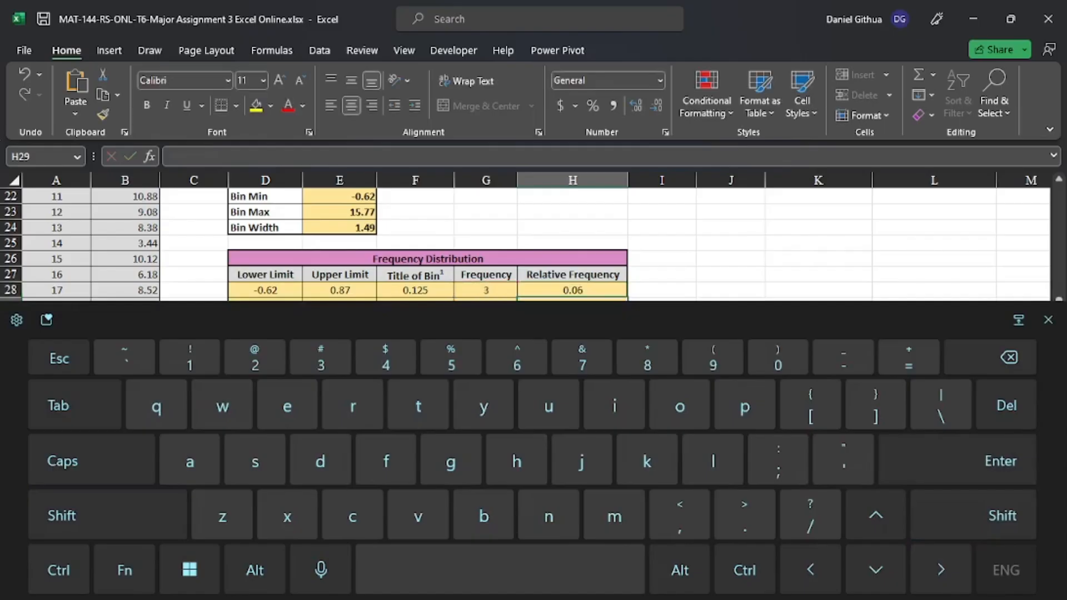
Fill the Relative Frequency formula from H28 down through H38 and format those cells as percentages.
click(1048, 320)
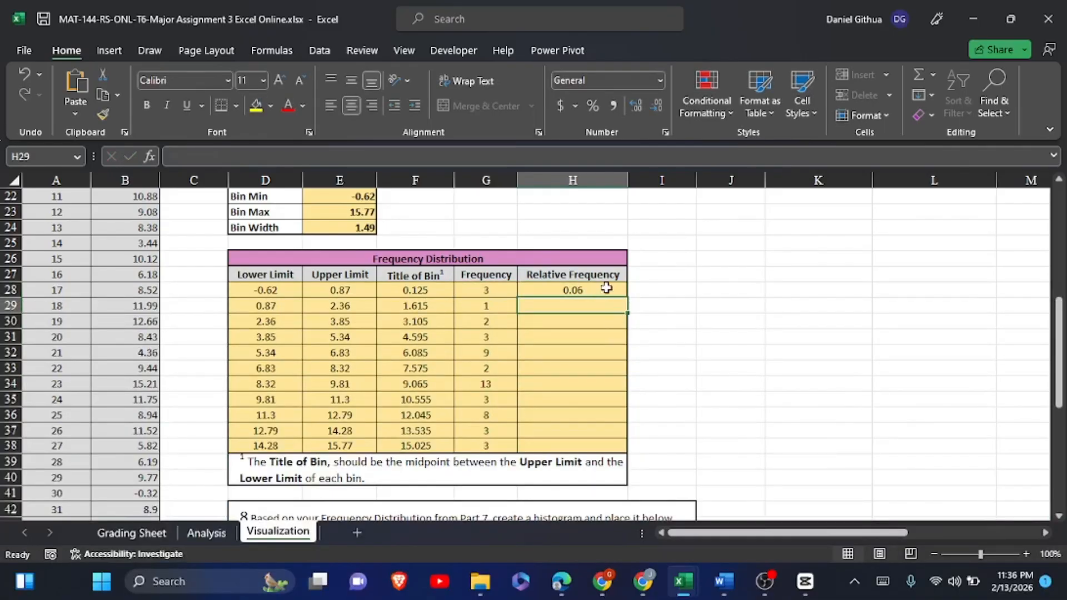
click(606, 287)
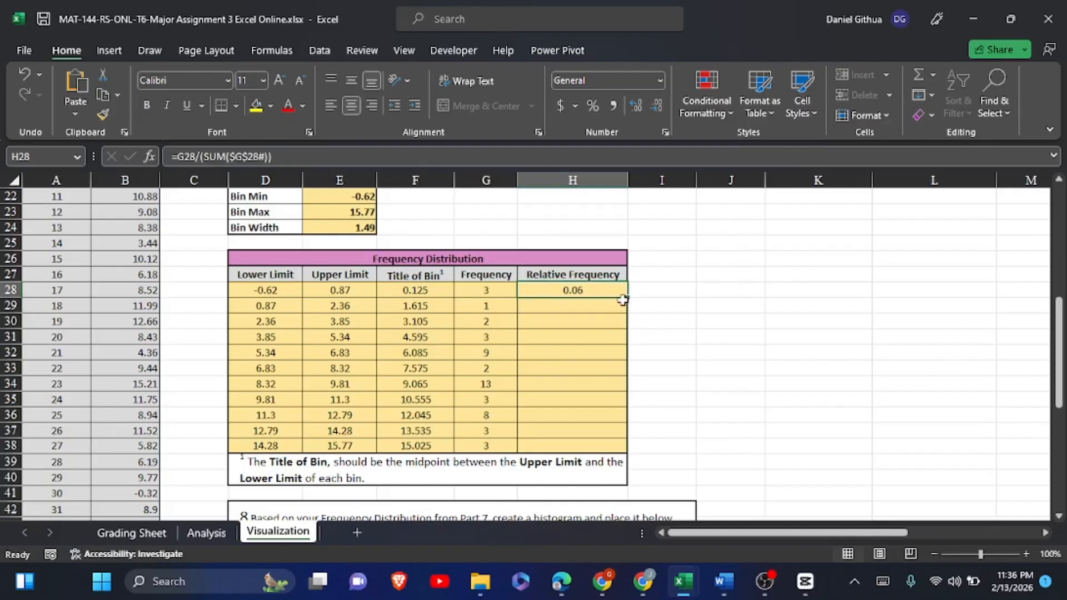
drag(627, 298, 623, 448)
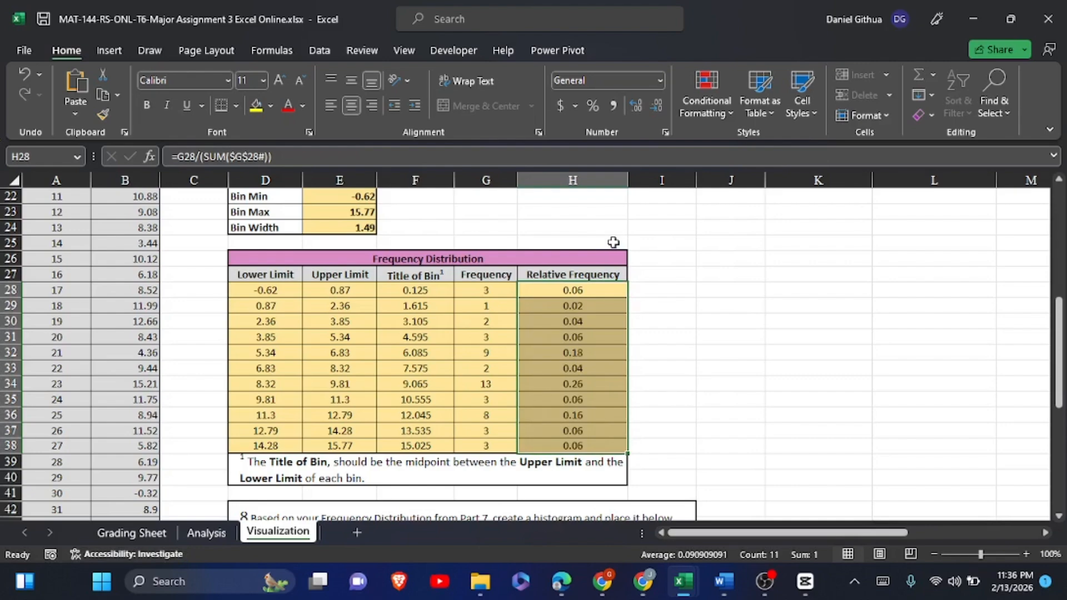
click(597, 111)
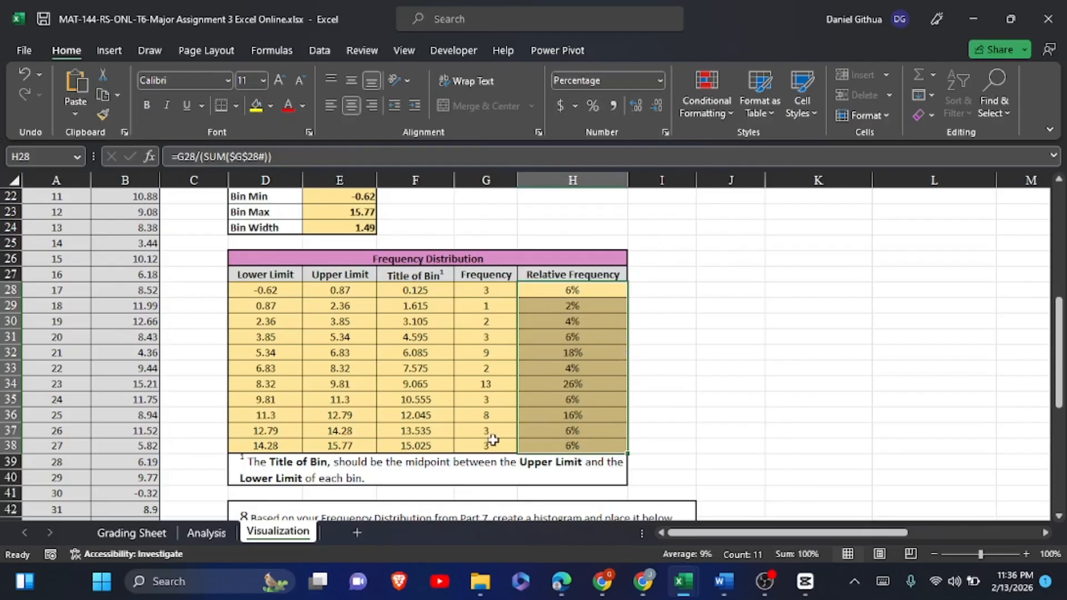
Total the Frequency column in the empty cell J27 with the formula =SUM(G28#).
click(737, 272)
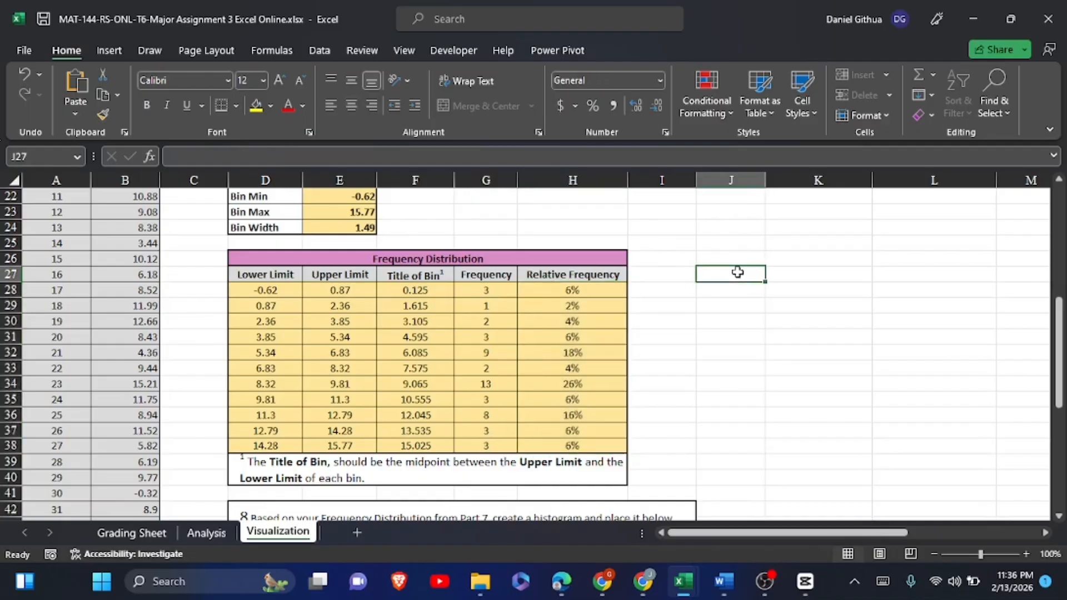
text(=)
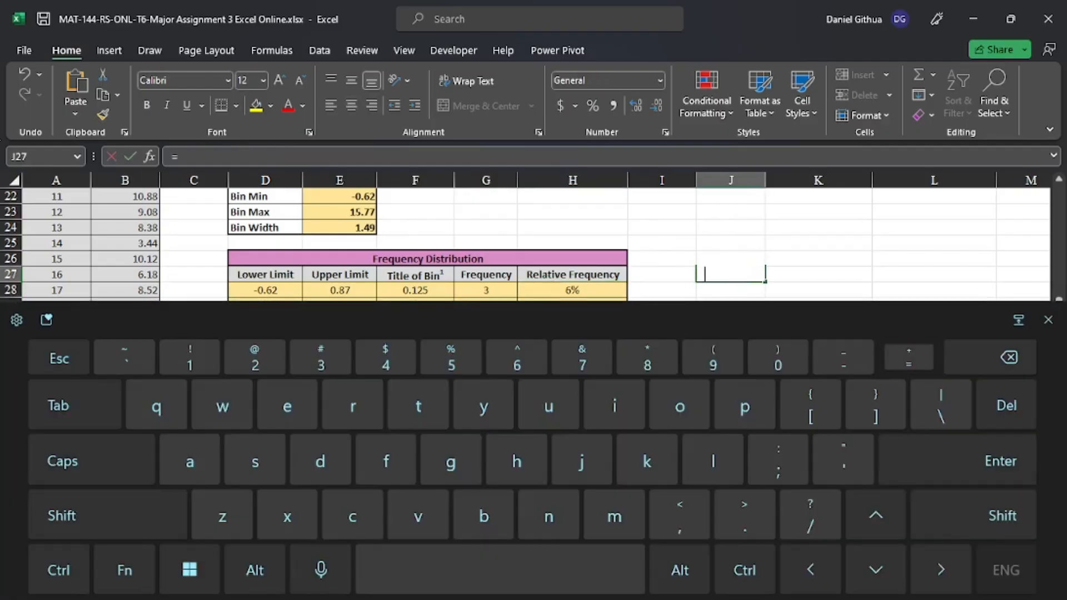
text(su)
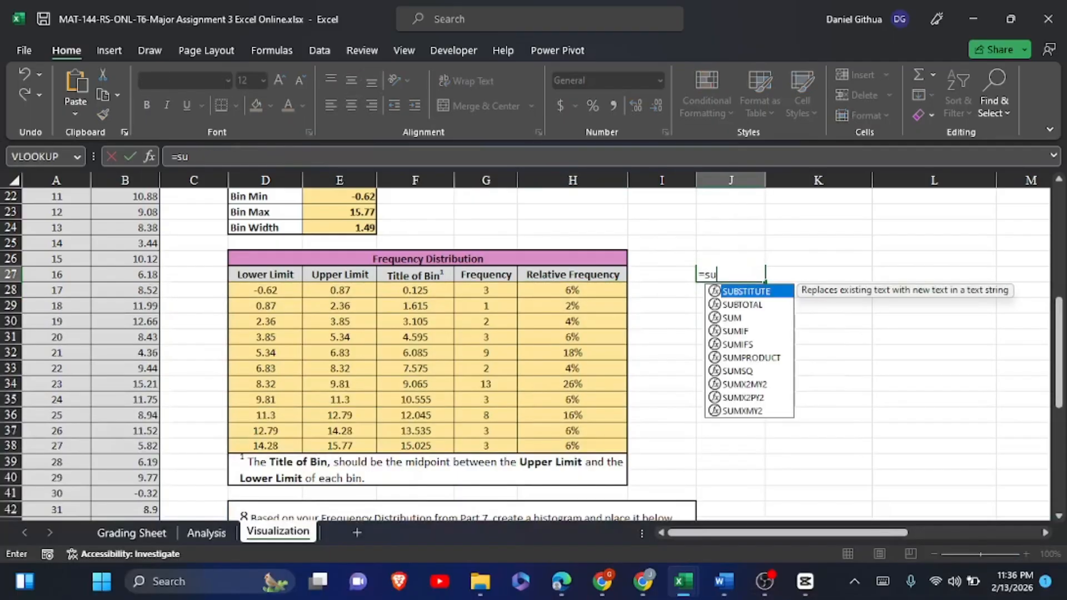
text(m()
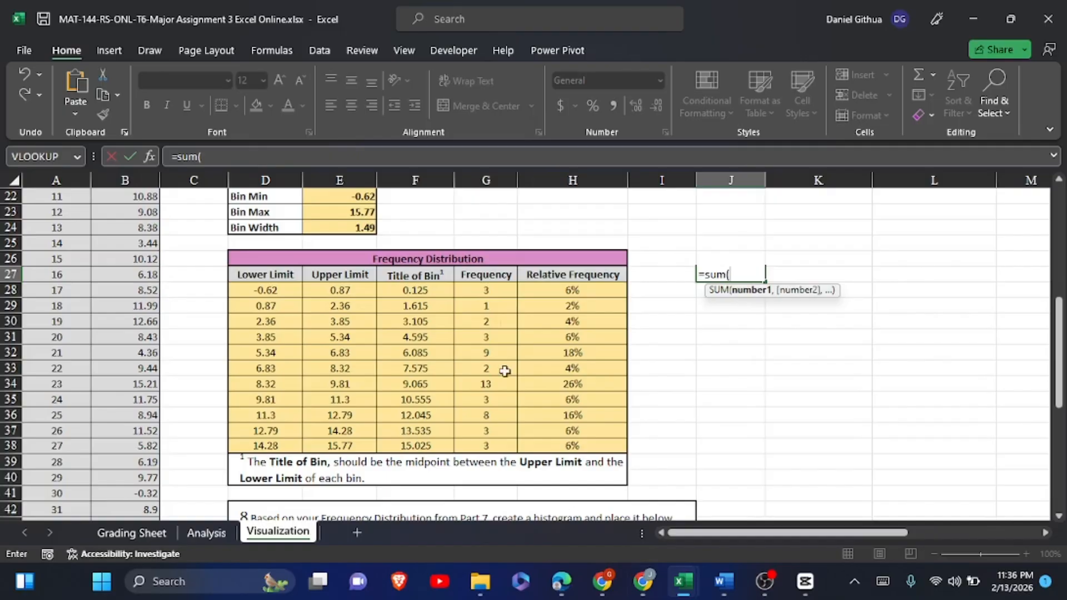
drag(487, 288, 489, 445)
click(133, 156)
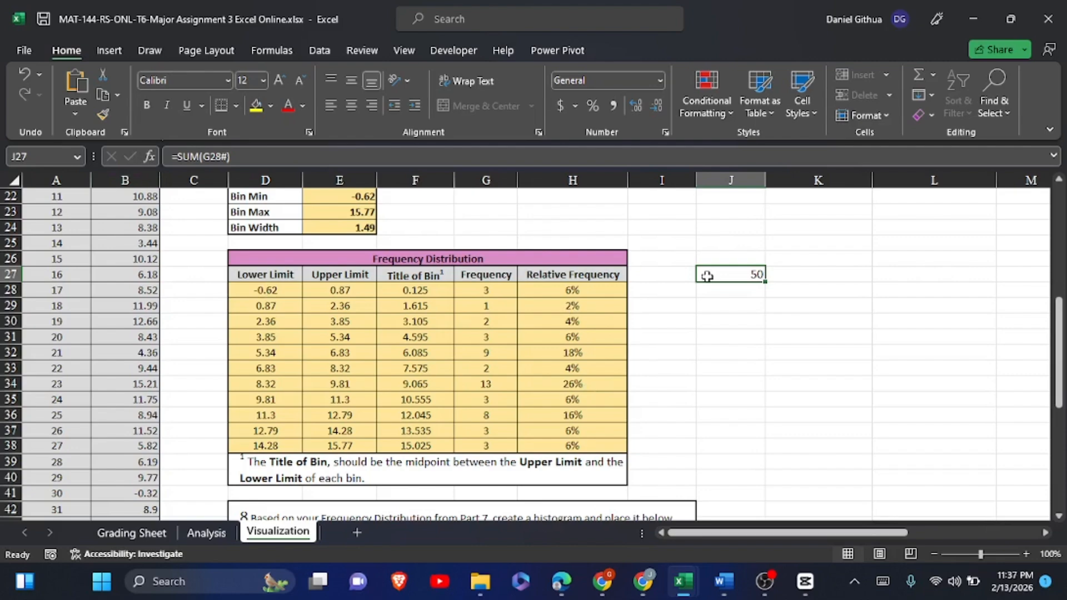
Replace the check formula in J27 with =SUM(H28:H38) to total the Relative Frequency column.
click(883, 581)
text(=)
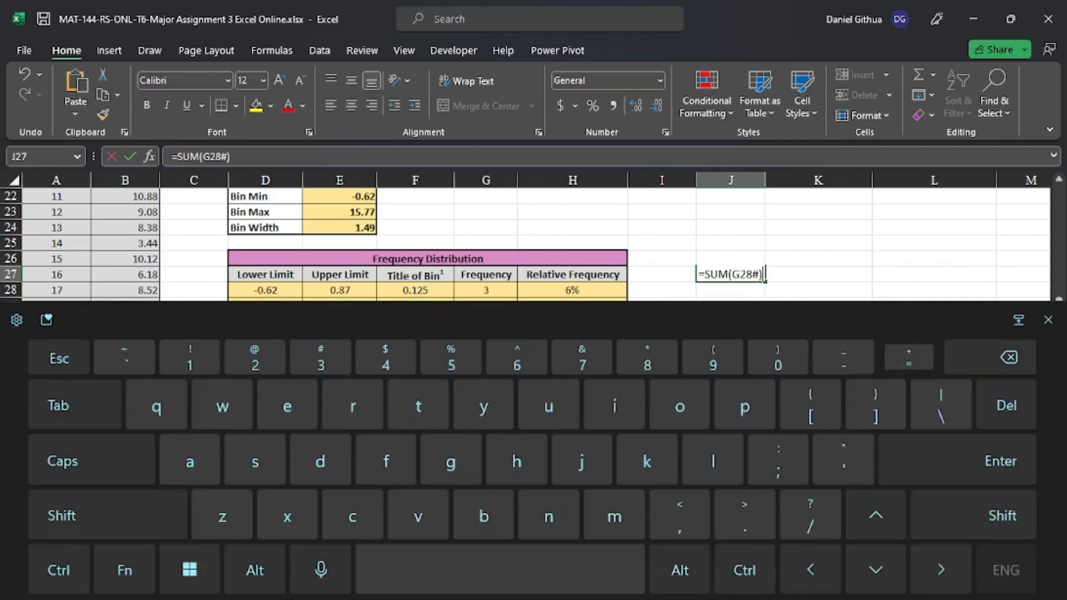
text(sum)
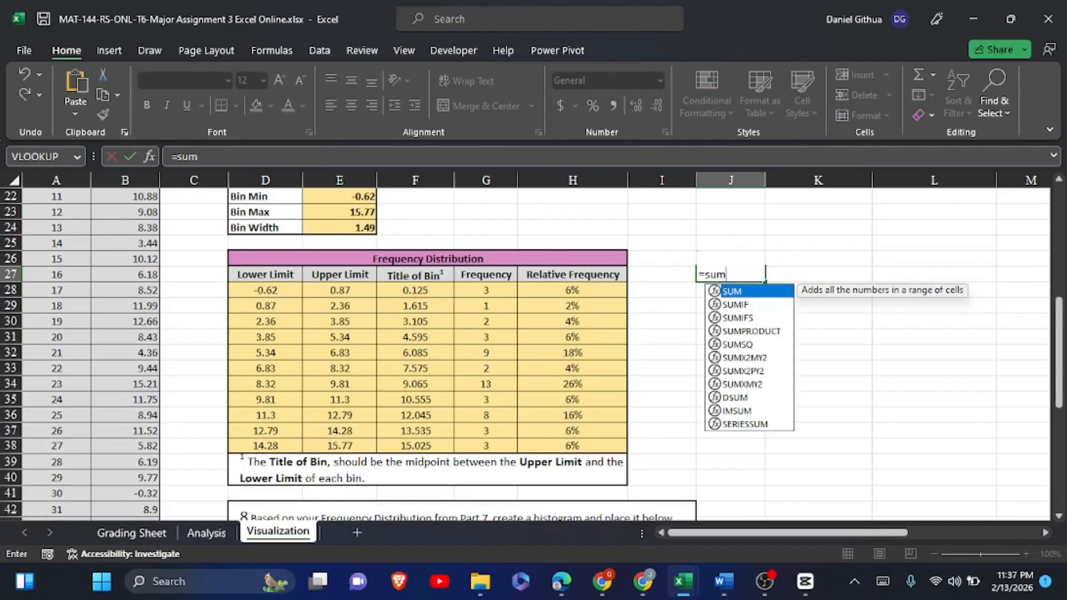
text(()
drag(574, 285, 617, 447)
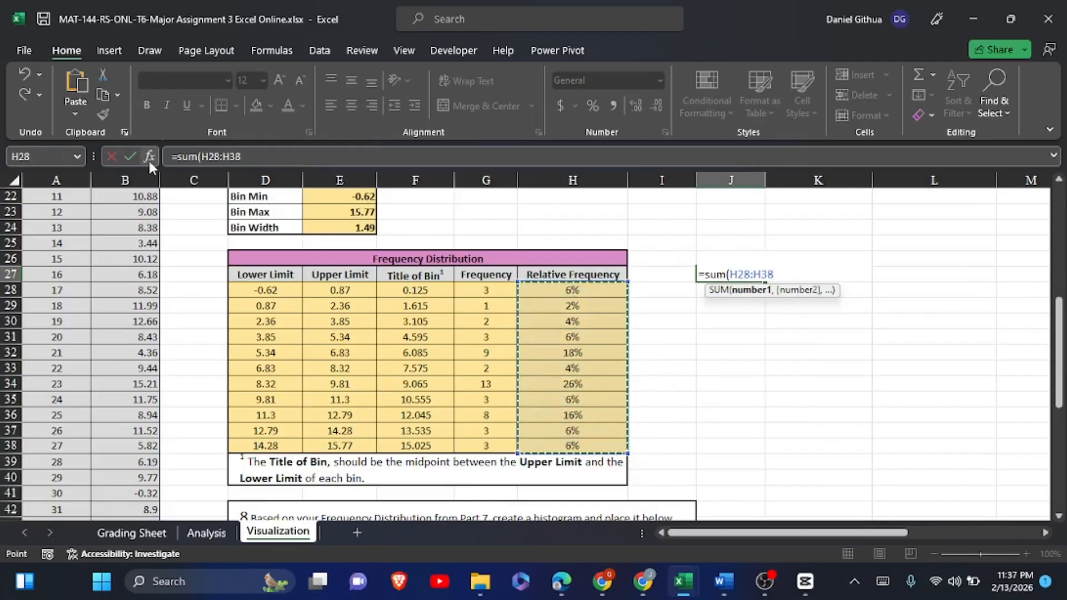
click(130, 156)
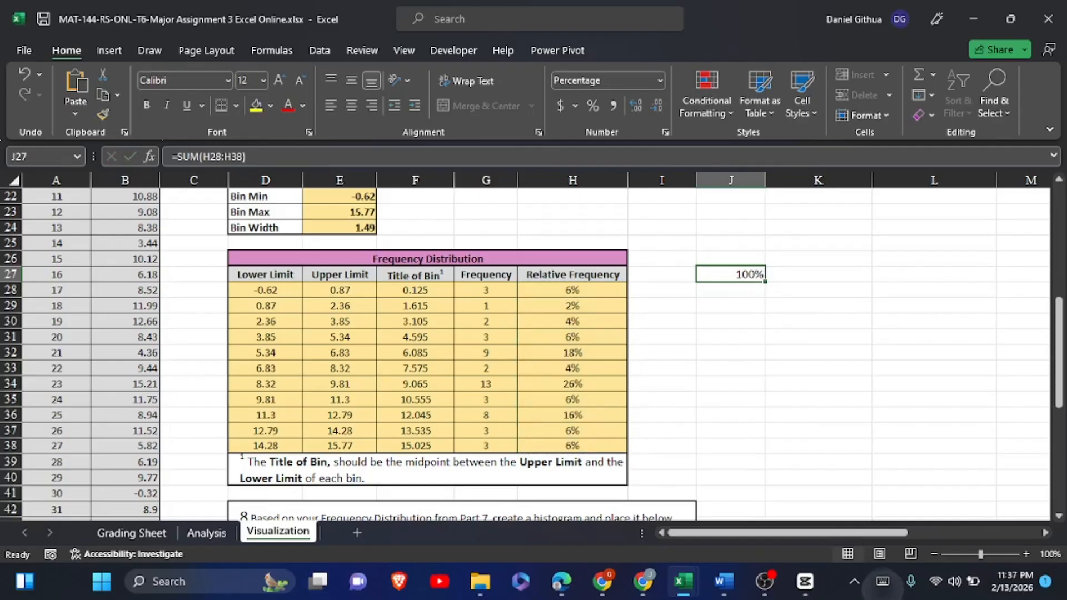
Clear the check formula from cell J27.
click(882, 581)
click(1009, 357)
click(1049, 319)
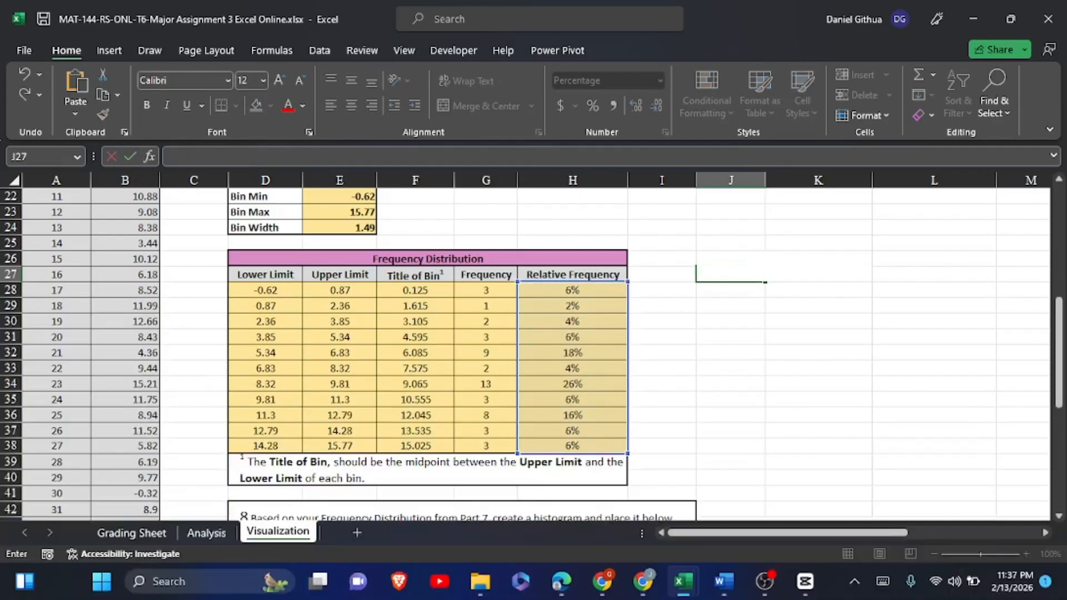
click(818, 399)
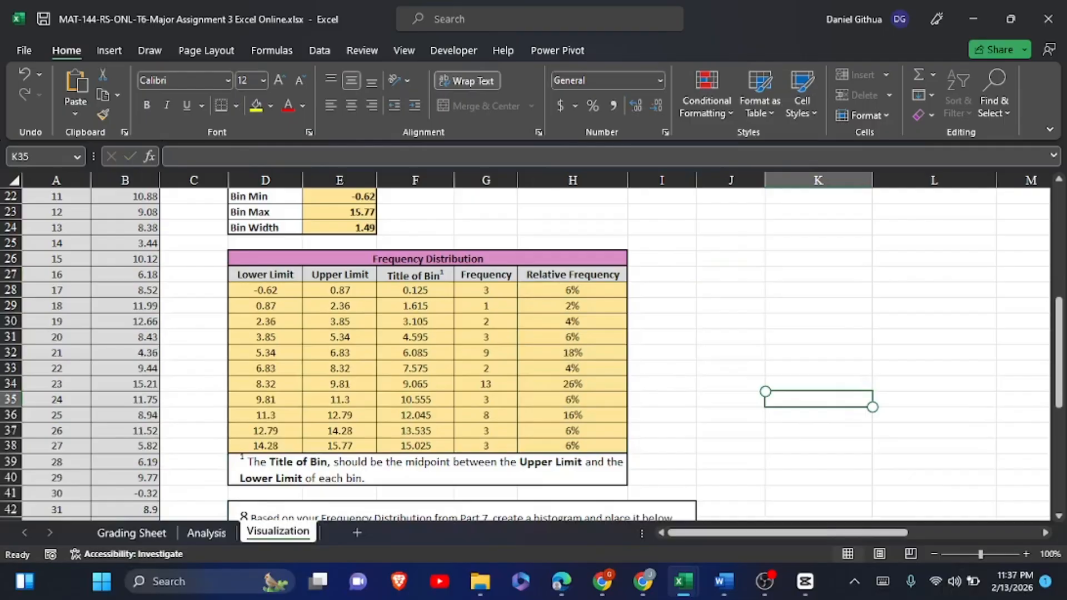
Review the formulas behind the Lower Limit, Upper Limit, Title of Bin and Frequency columns of the Frequency Distribution table.
click(285, 293)
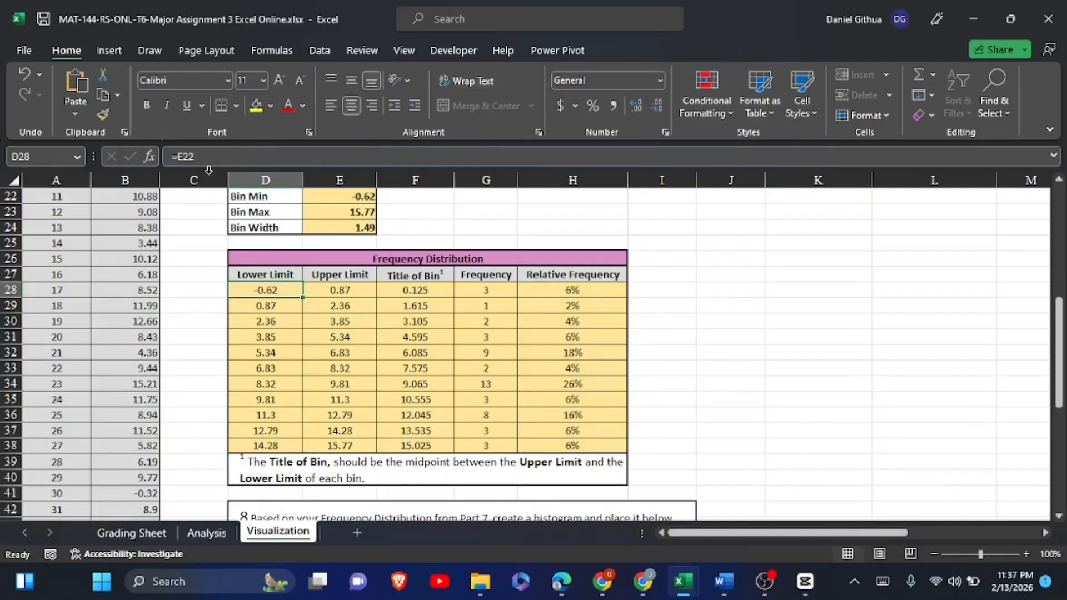
scroll(394, 253, up, 1)
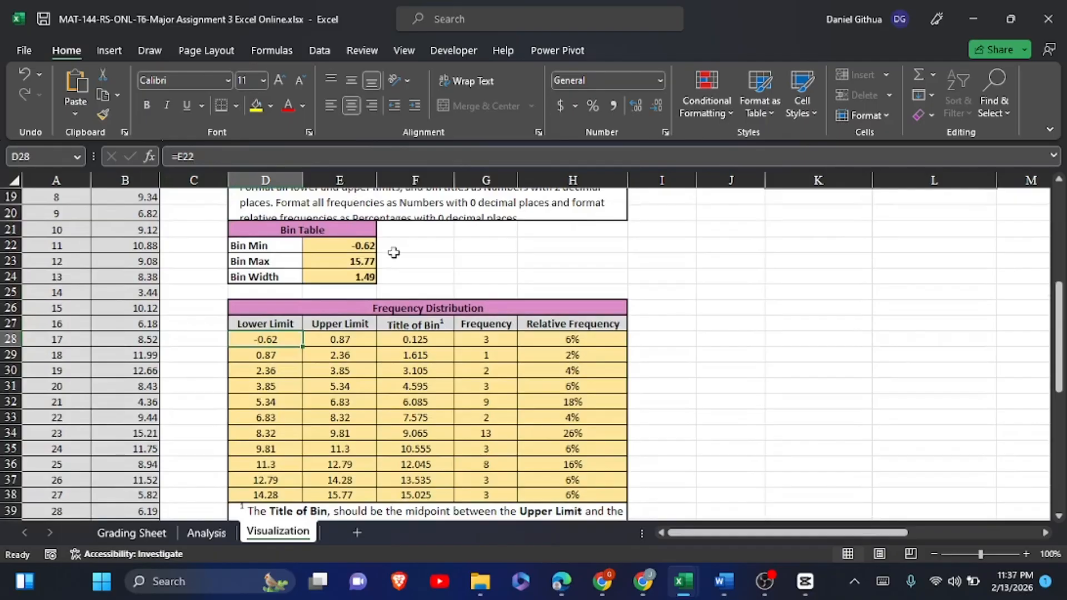
click(336, 338)
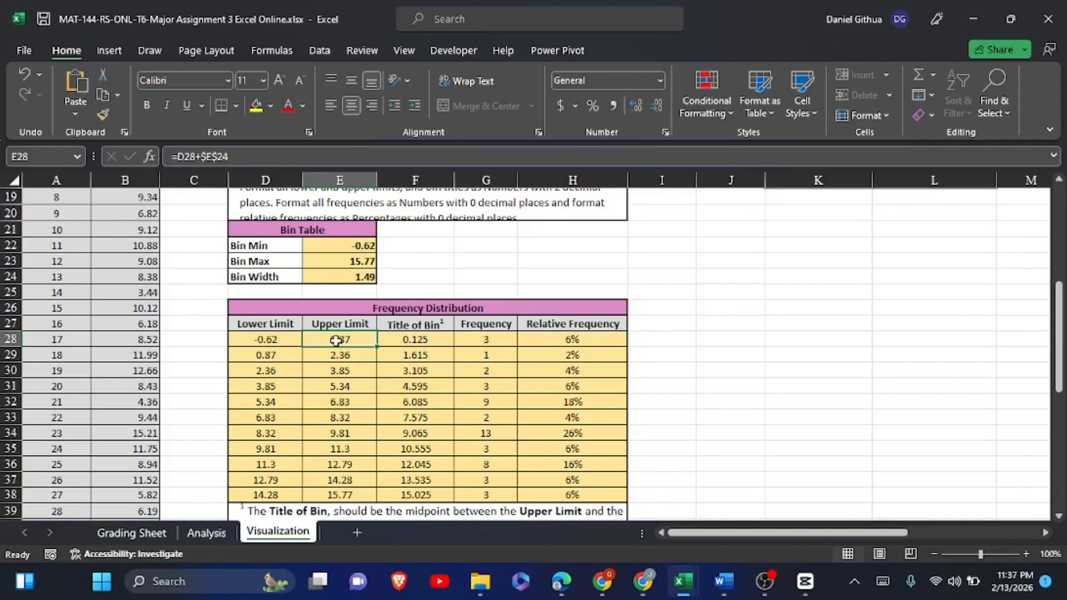
click(334, 384)
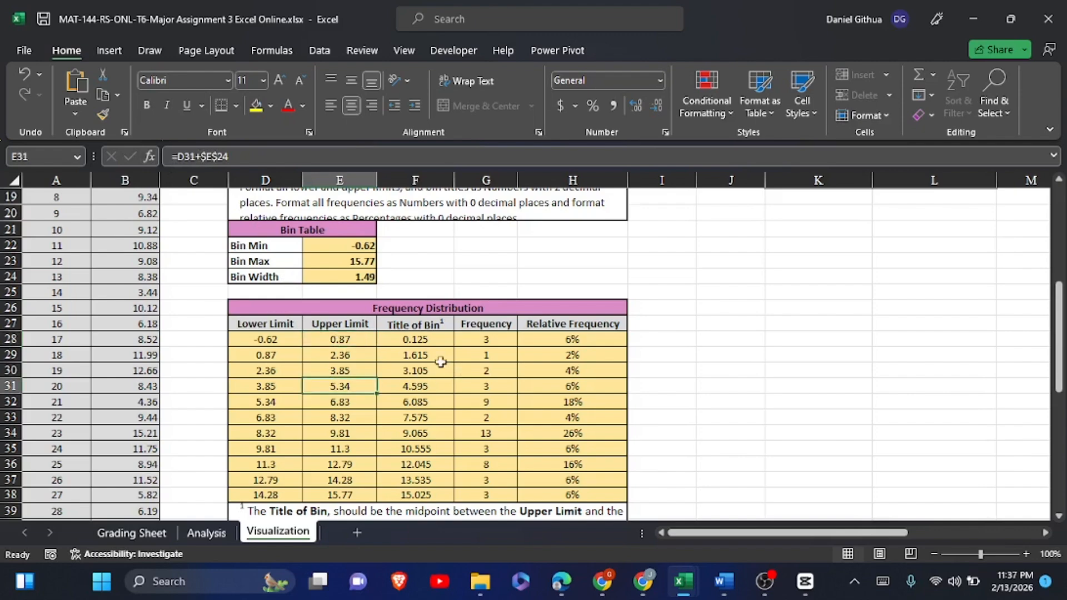
click(436, 354)
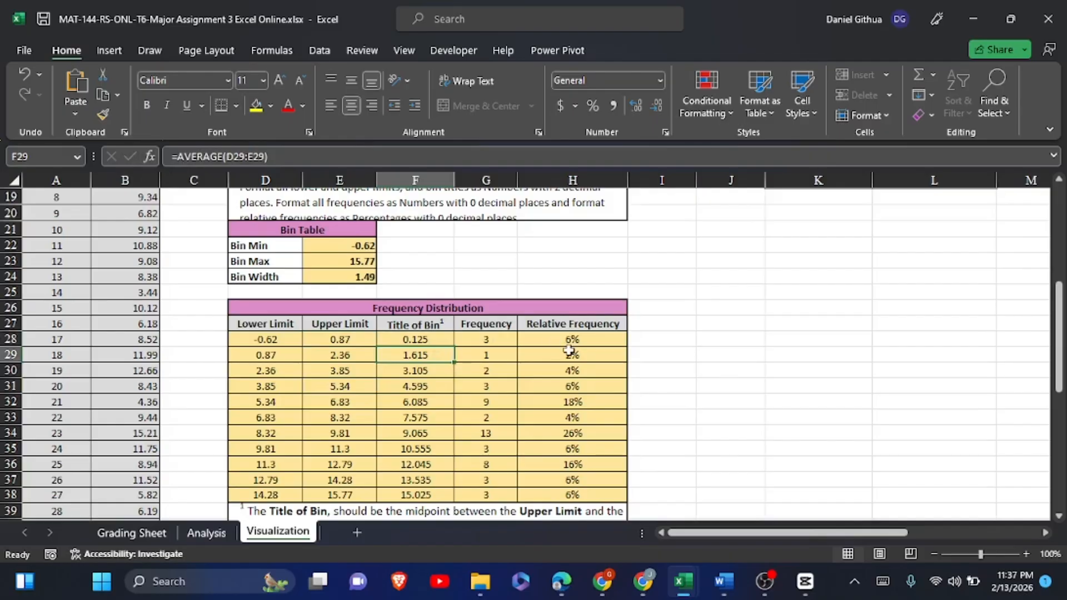
click(488, 338)
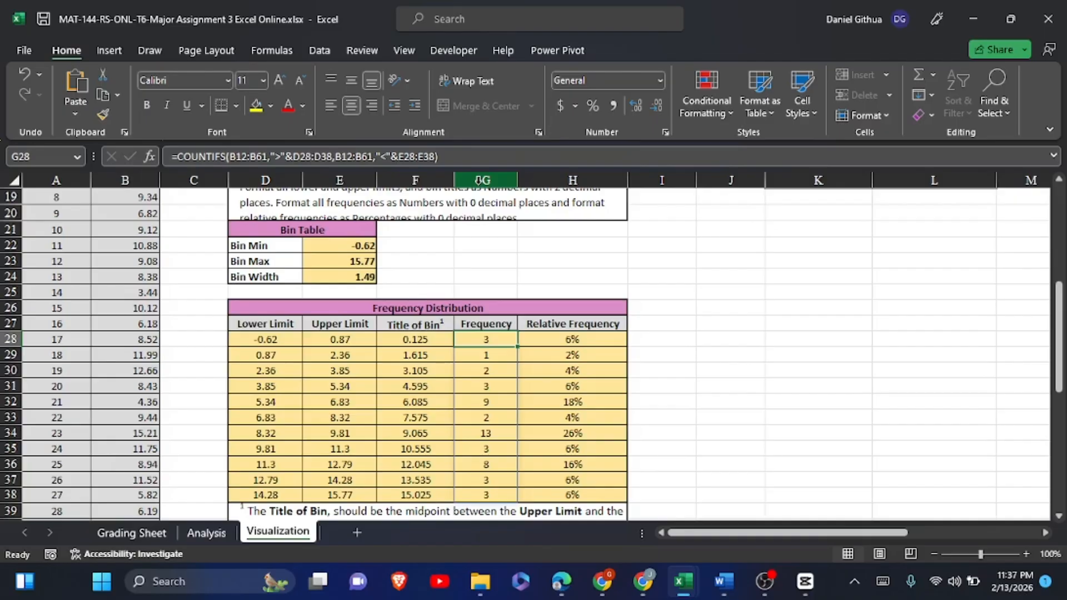
click(704, 310)
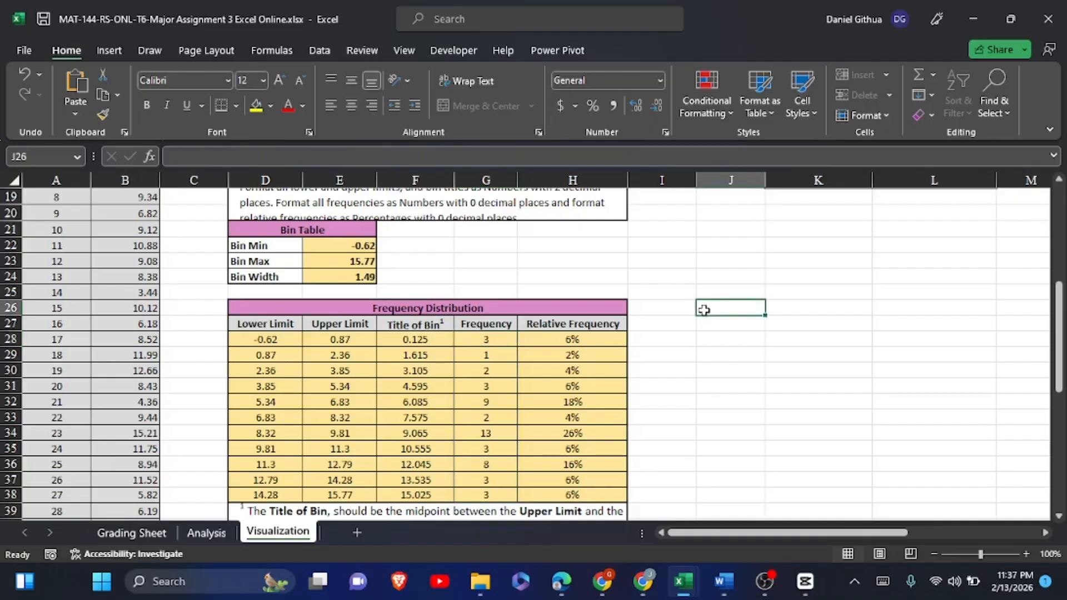
Insert a Clustered Column chart of the Title of Bin and Frequency values in F28:G38 and move it to the table's right side.
scroll(704, 310, down, 9)
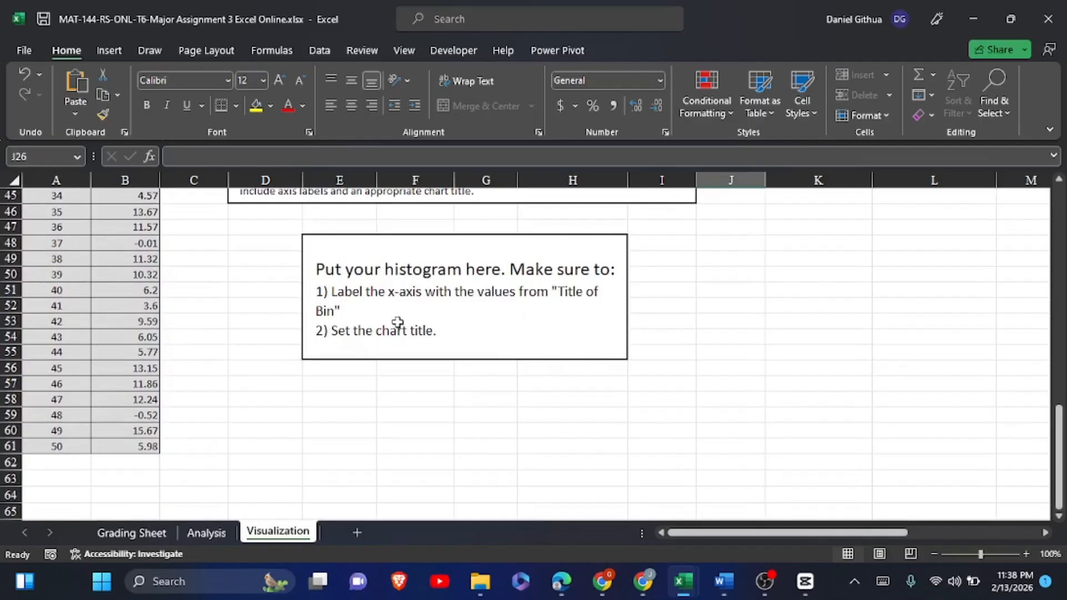
scroll(513, 348, up, 8)
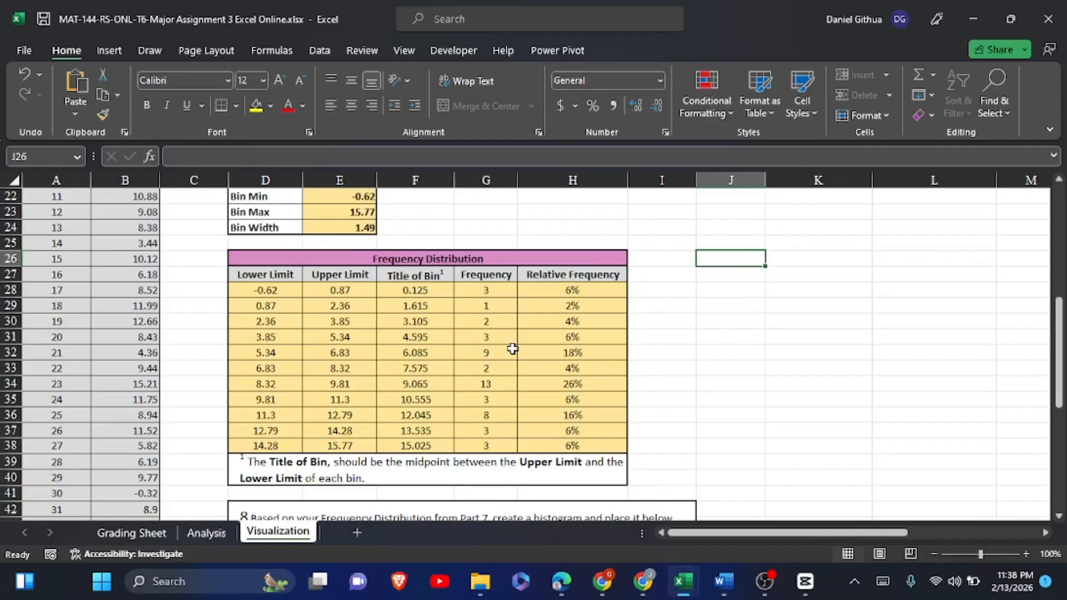
click(425, 284)
click(480, 276)
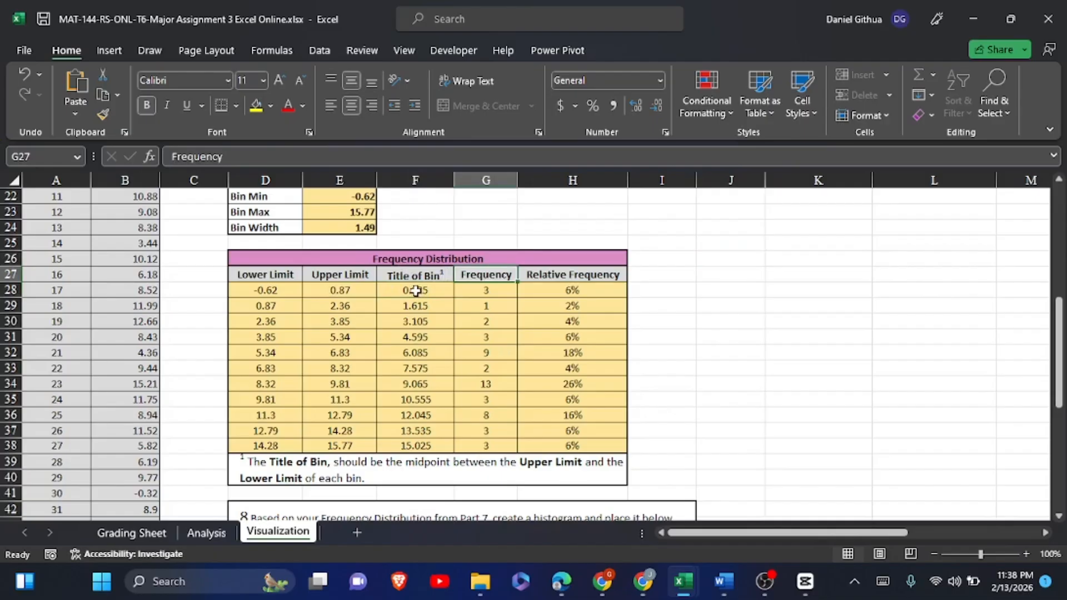
drag(418, 291, 470, 447)
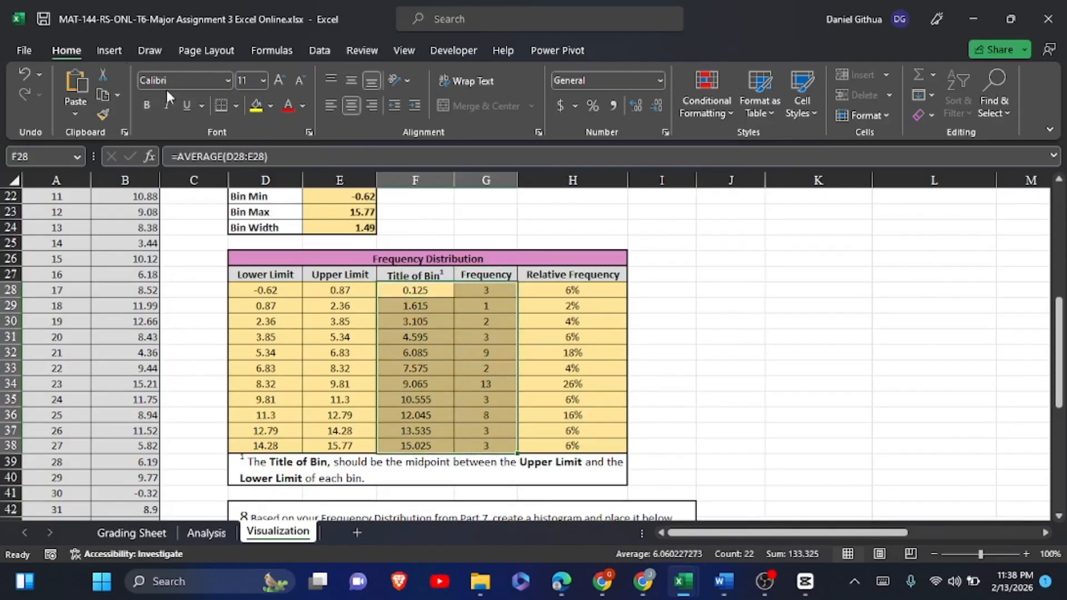
click(120, 48)
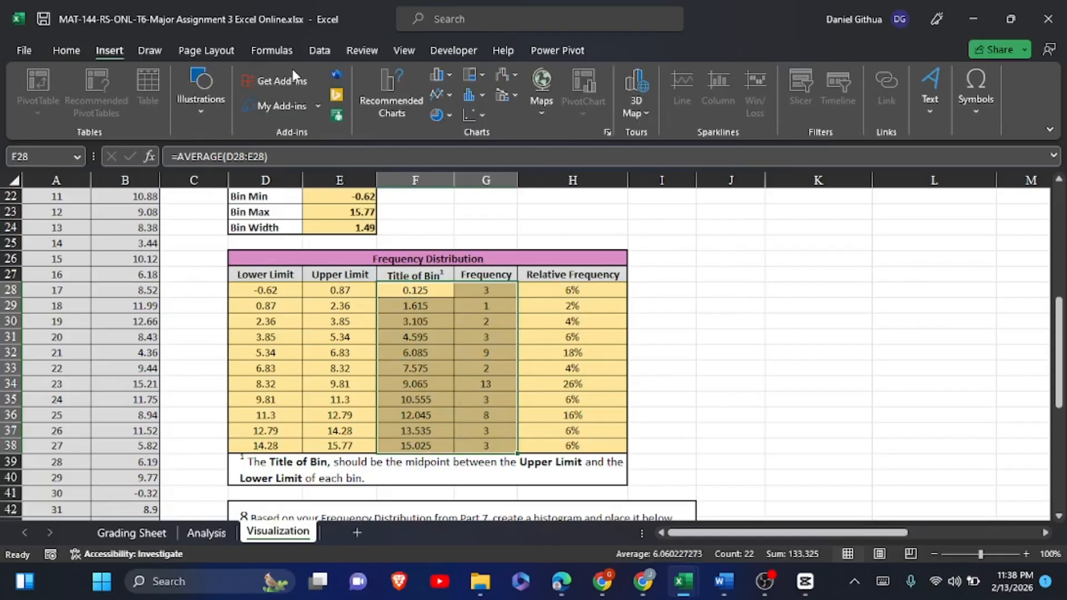
click(369, 108)
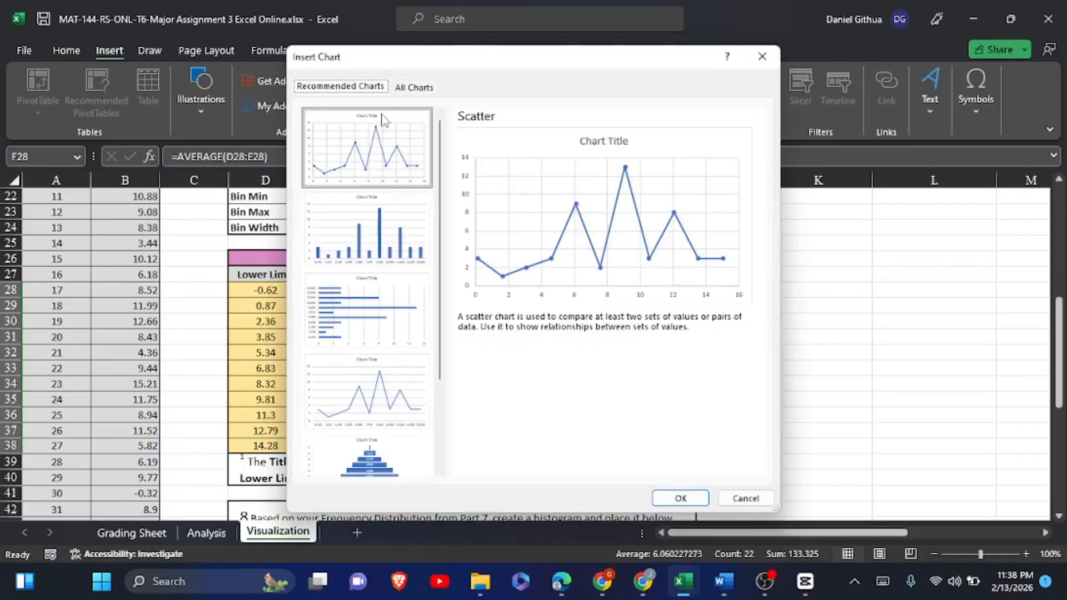
click(370, 231)
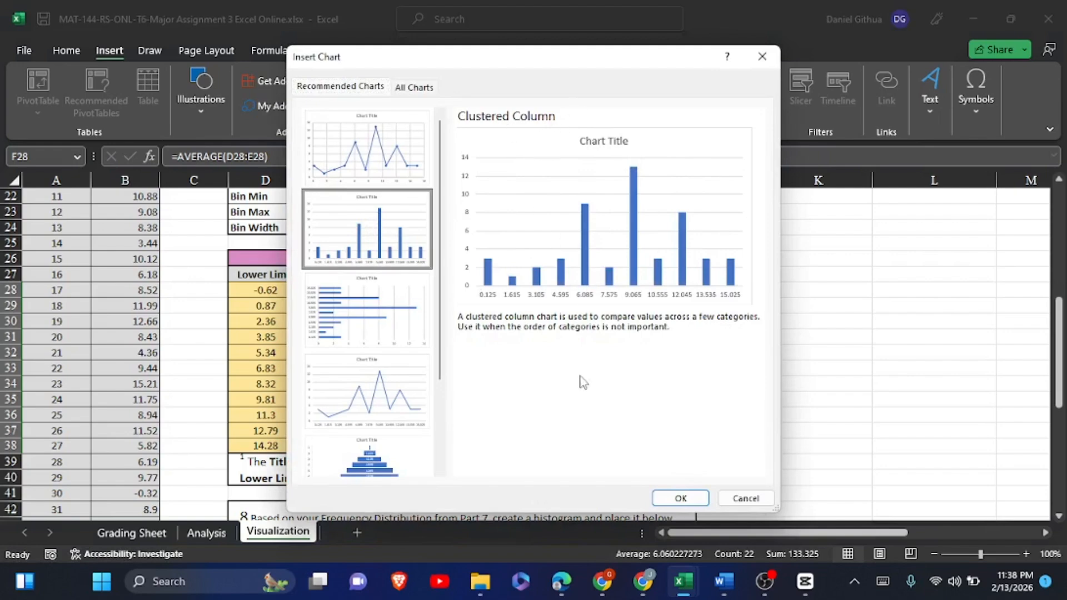
click(679, 500)
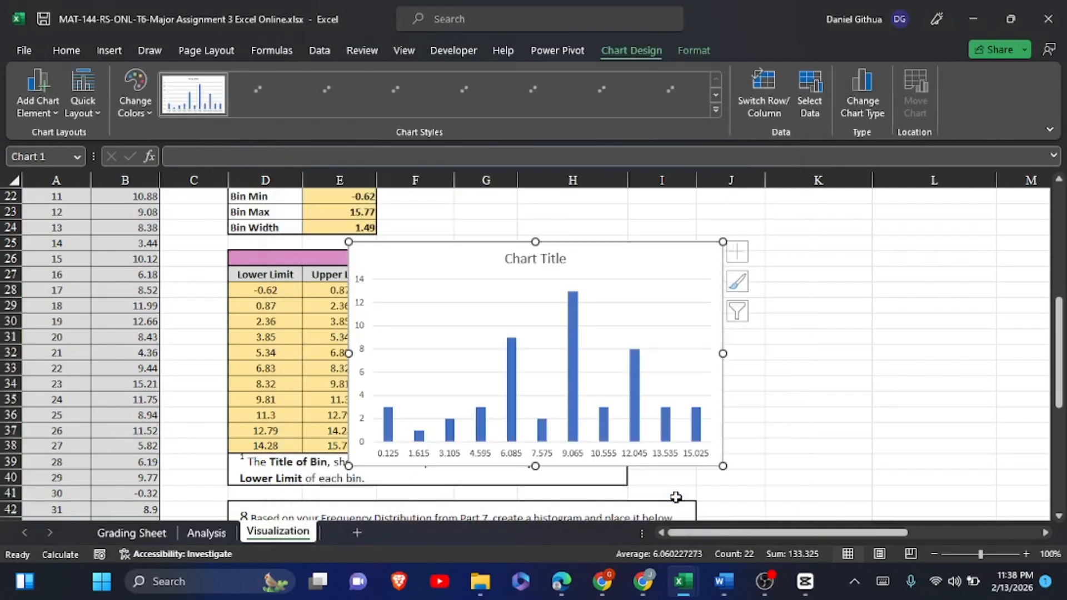
drag(639, 248, 906, 254)
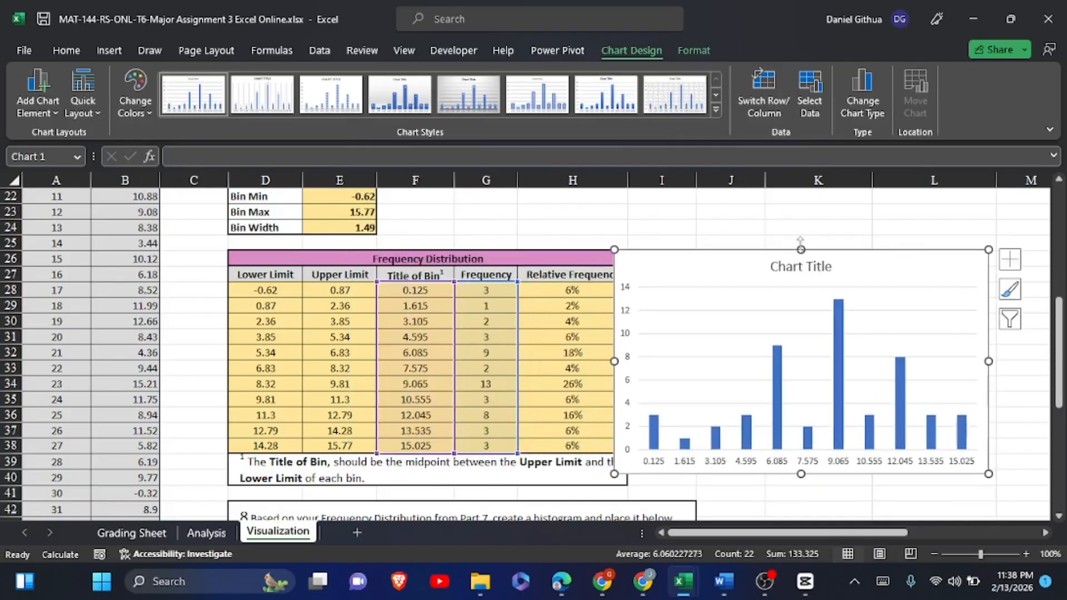
Replace the chart's placeholder title with "Frequency Distribution for Test Score Differences".
click(799, 268)
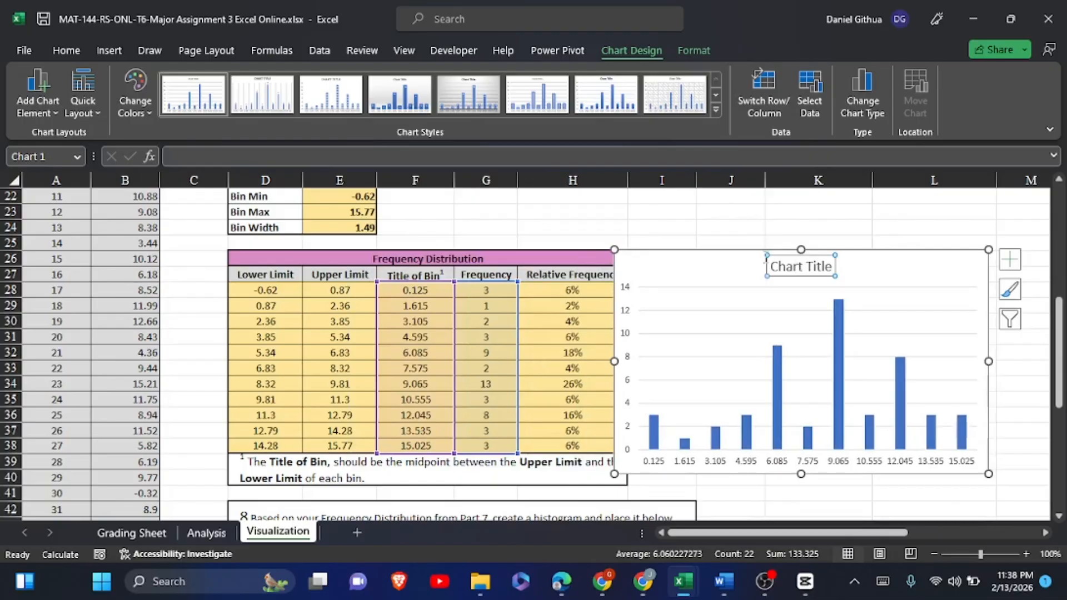
click(278, 155)
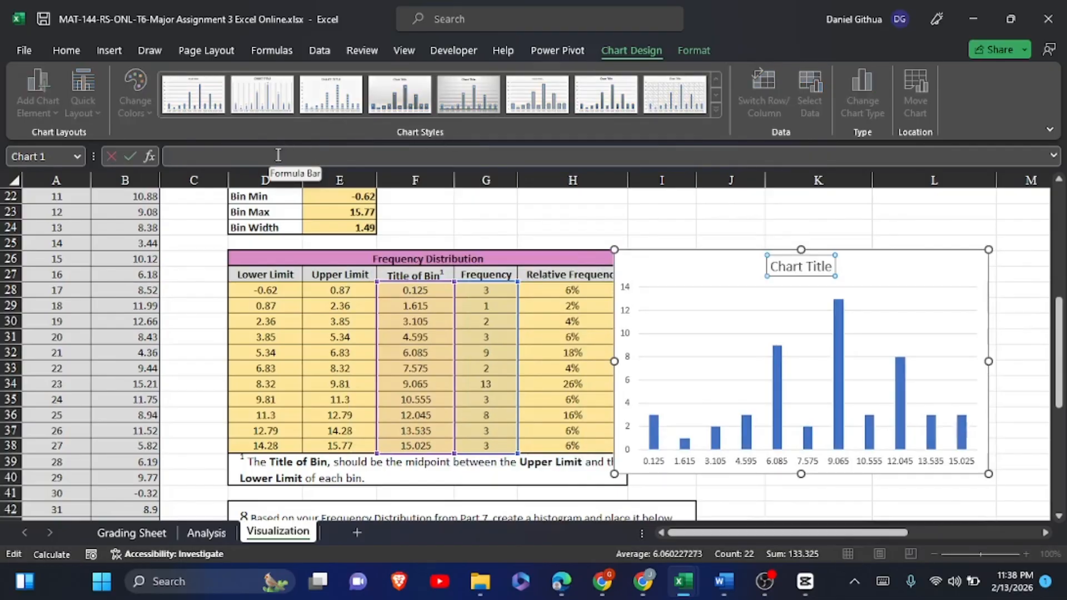
text(Frequenc)
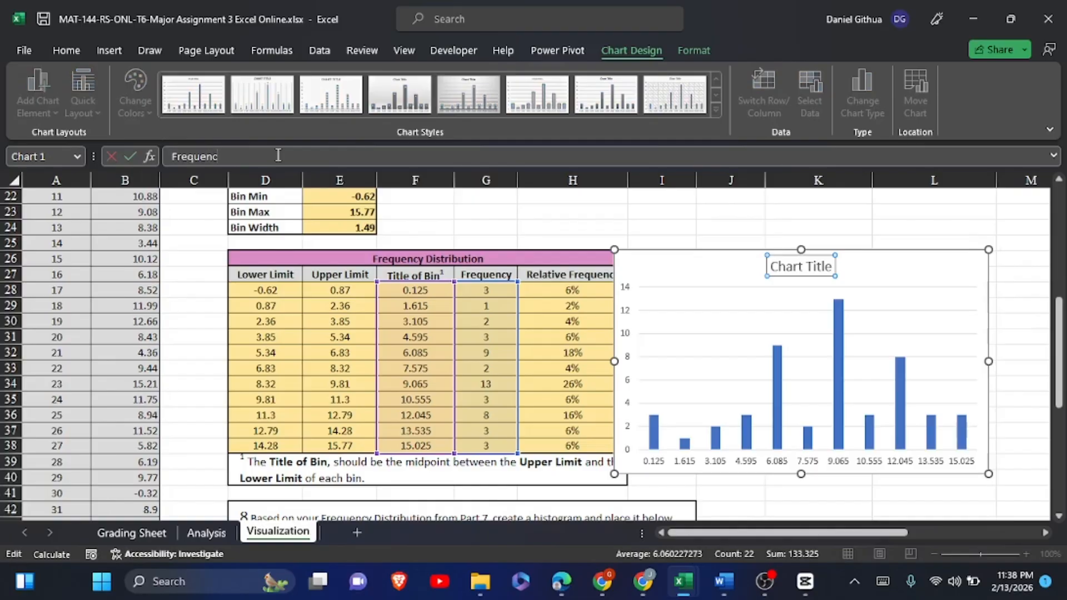
text(y Distribution)
scroll(278, 157, up, 5)
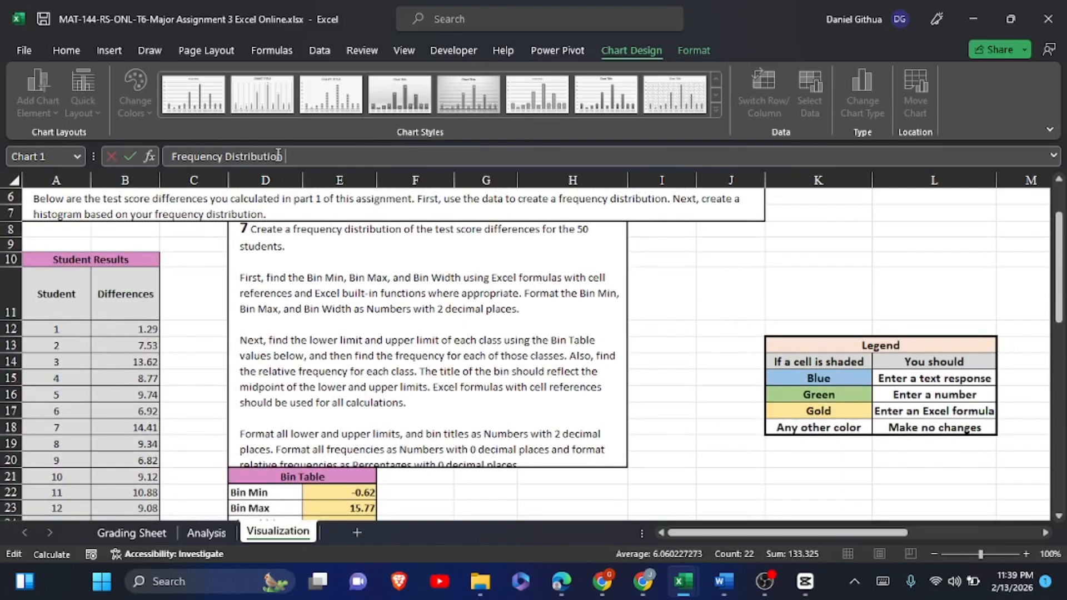
text(for test score F)
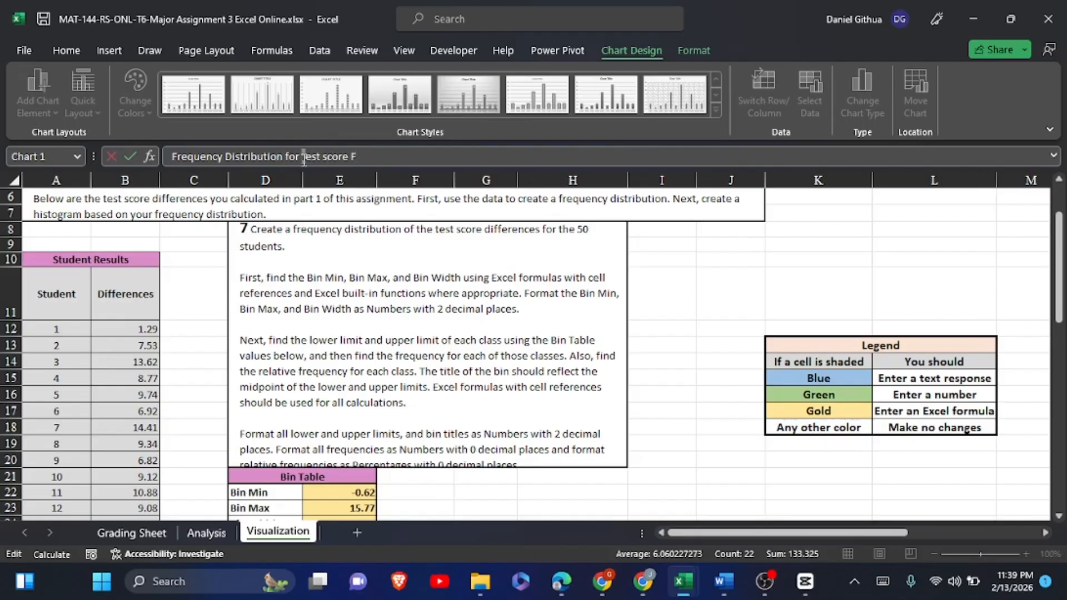
click(304, 157)
key(Delete)
text(T)
click(325, 157)
key(Delete)
text(S)
key(BackSpace)
text(D)
text(ifferences)
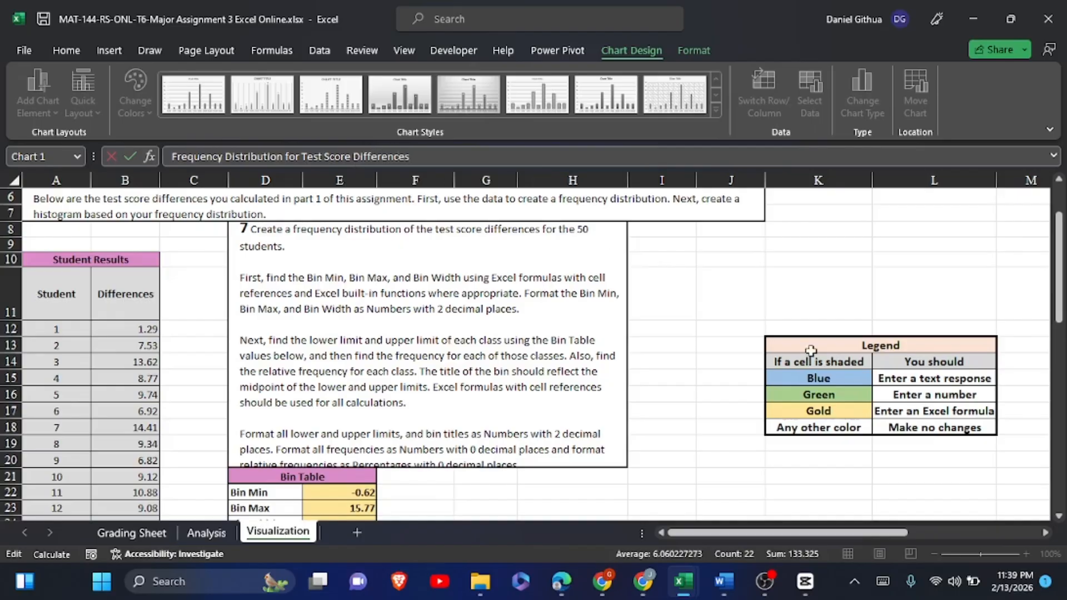
click(129, 154)
Add axis titles to the chart and name the vertical axis "Frequency".
scroll(424, 217, down, 7)
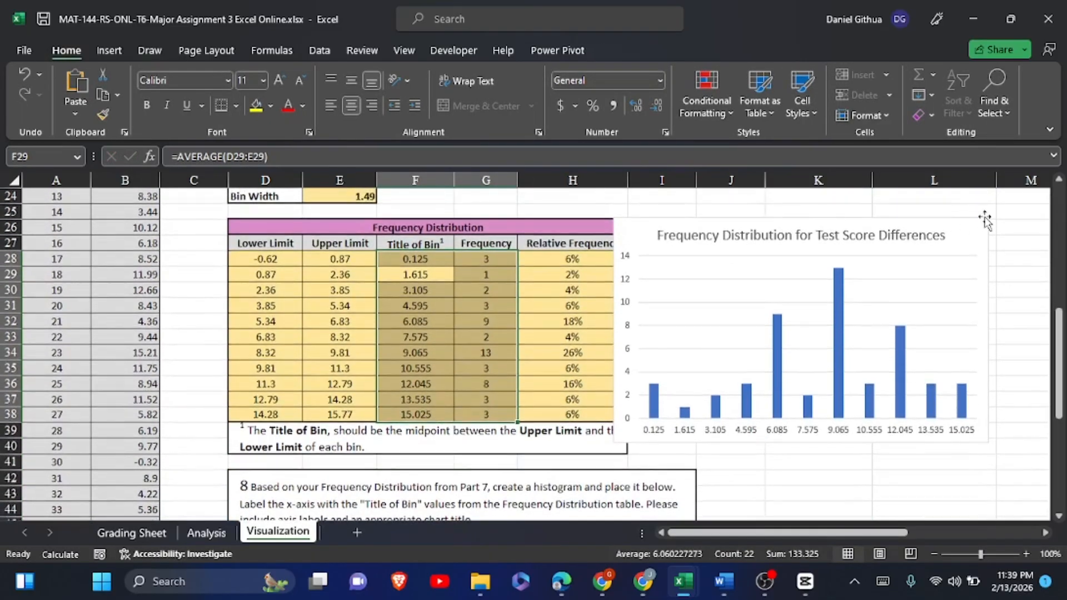
click(979, 225)
click(1009, 228)
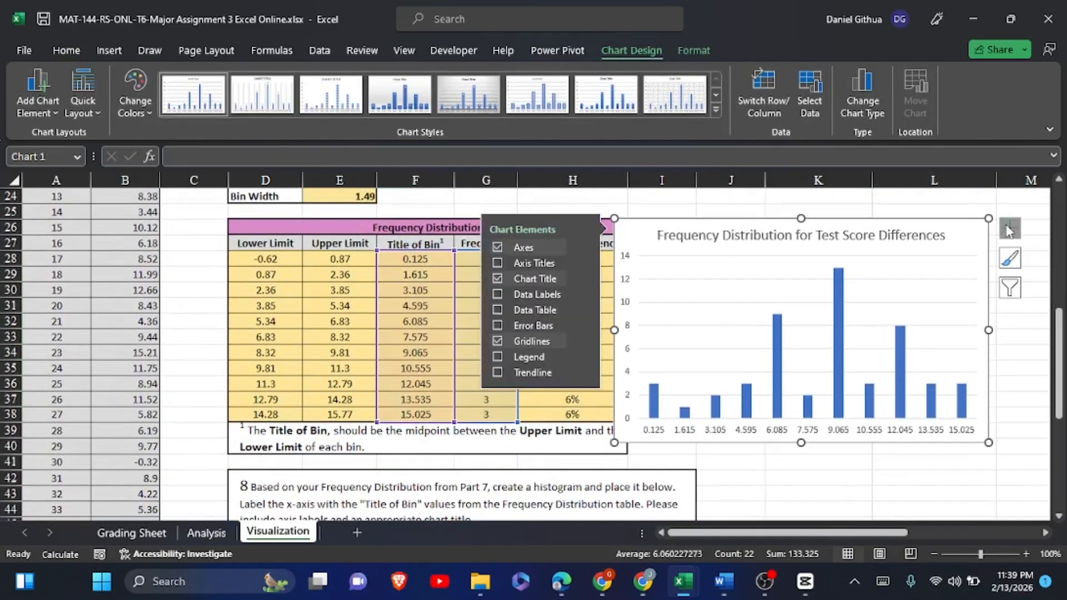
click(500, 263)
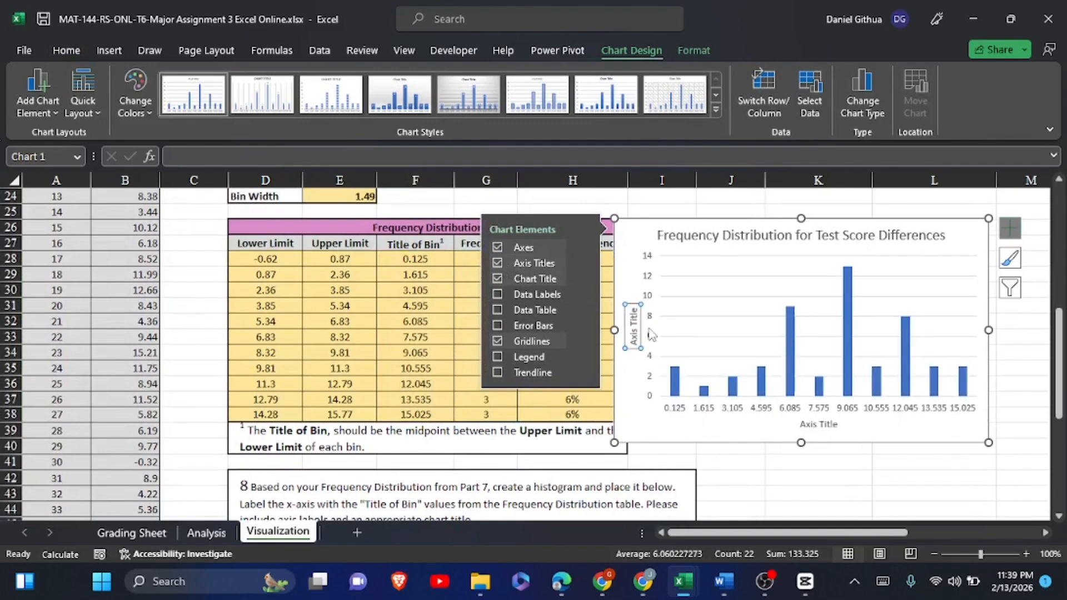
text(Frequency)
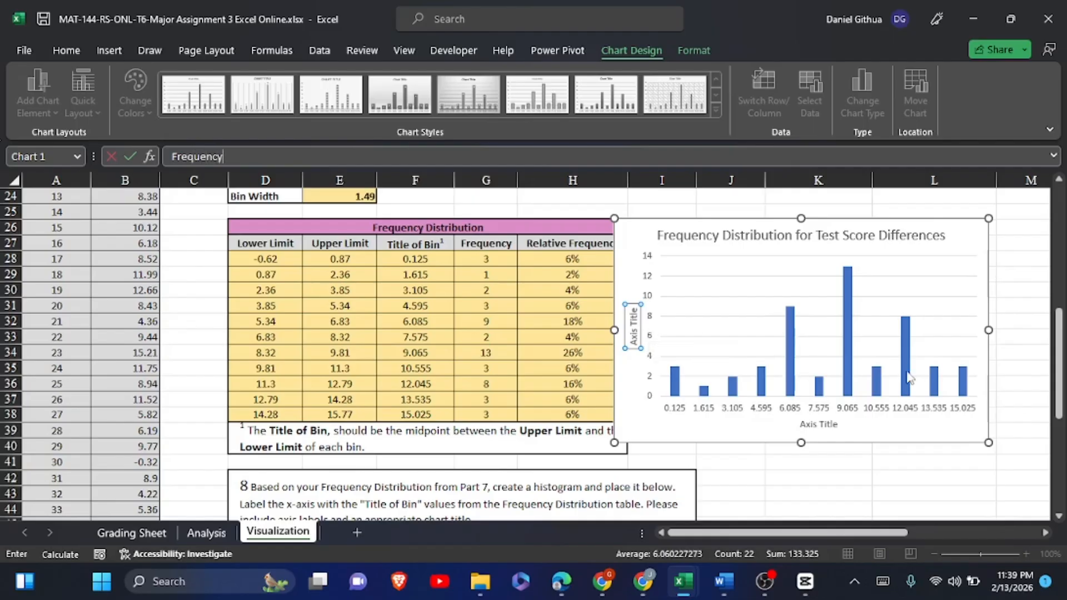
click(826, 436)
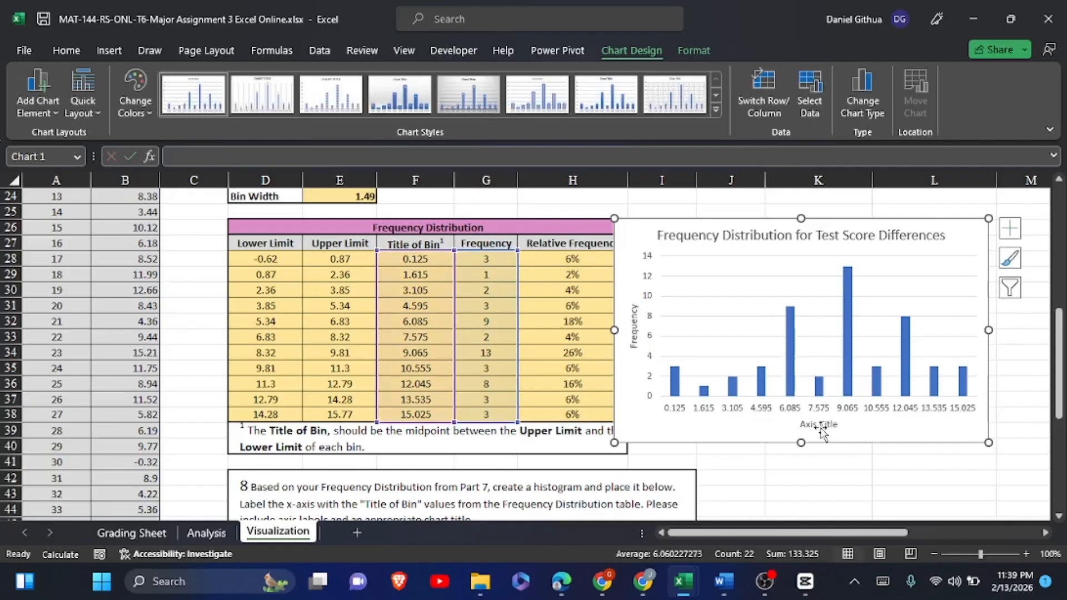
Name the chart's horizontal axis "Title of Bin", without the footnote number 1.
click(823, 427)
text(Title of Bin1)
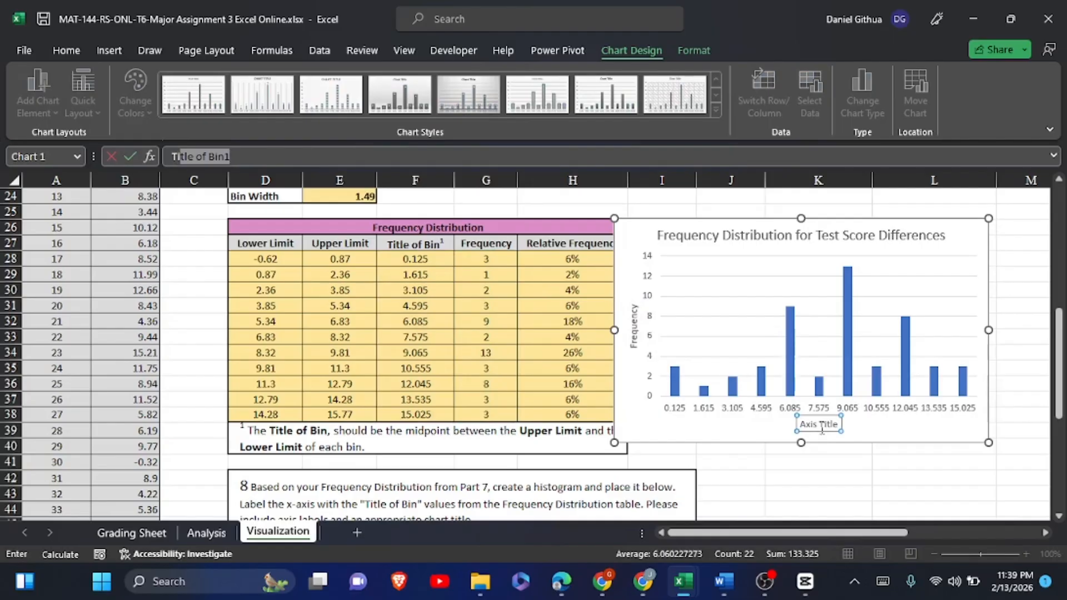
click(225, 157)
key(BackSpace)
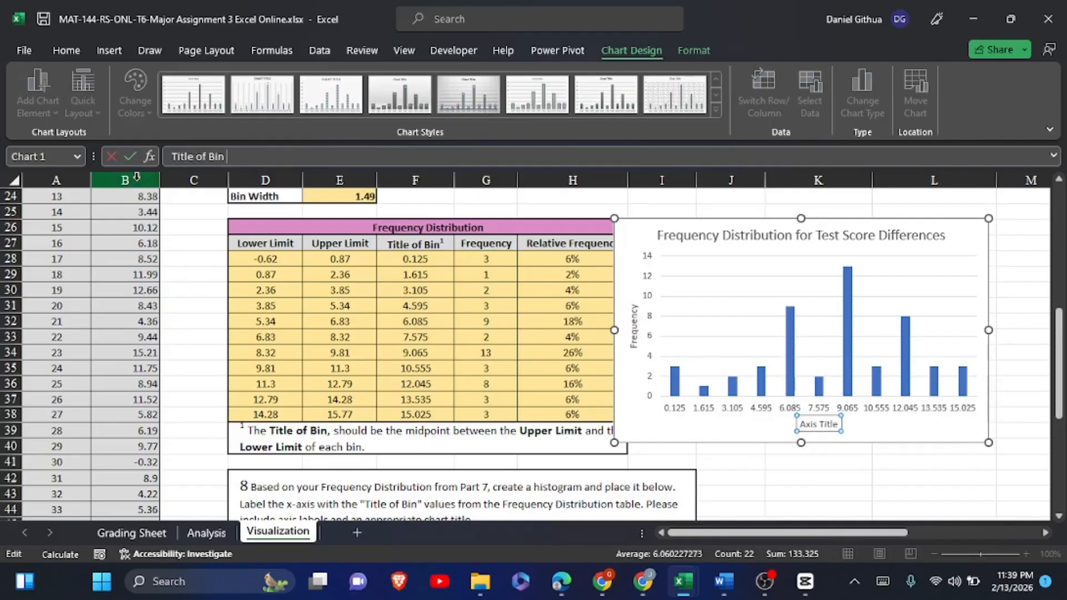
key(Return)
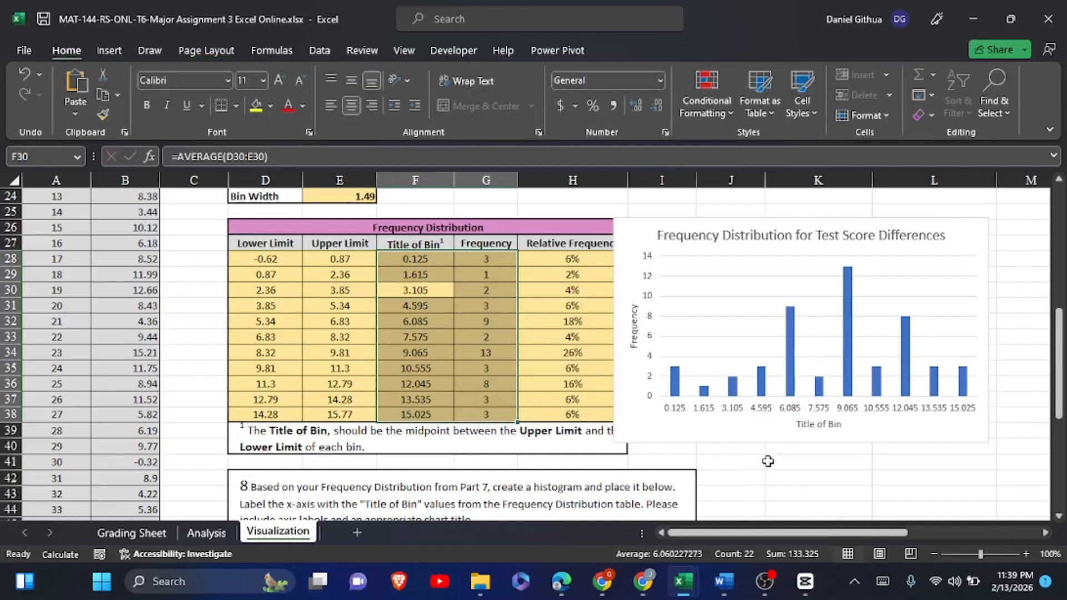
click(780, 466)
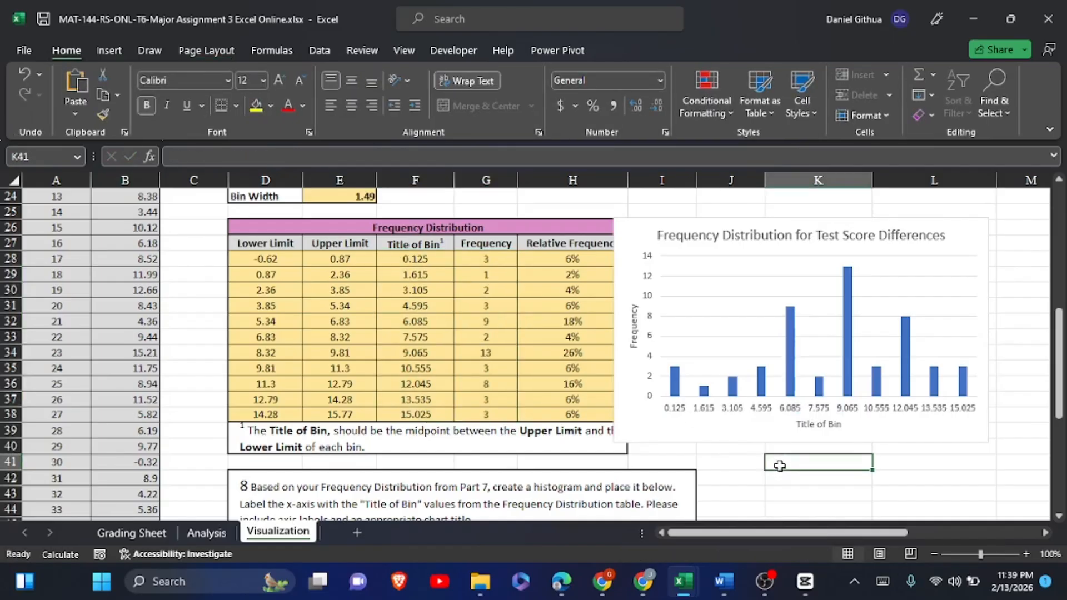
Format the Lower Limit, Upper Limit and Title of Bin values in D28:F38 as Number with 2 decimal places.
scroll(780, 465, up, 4)
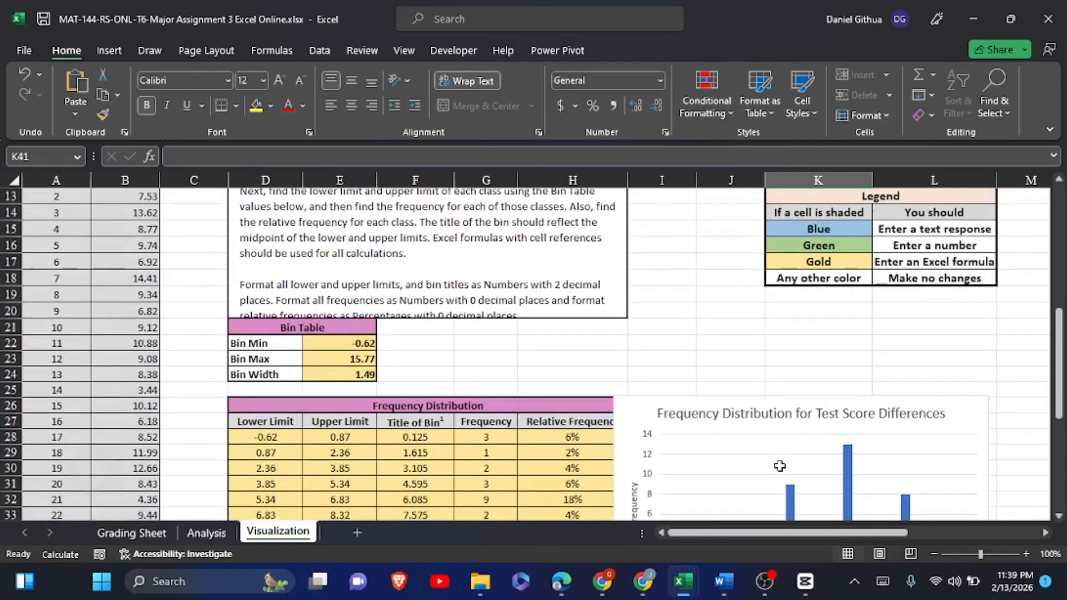
scroll(779, 466, down, 1)
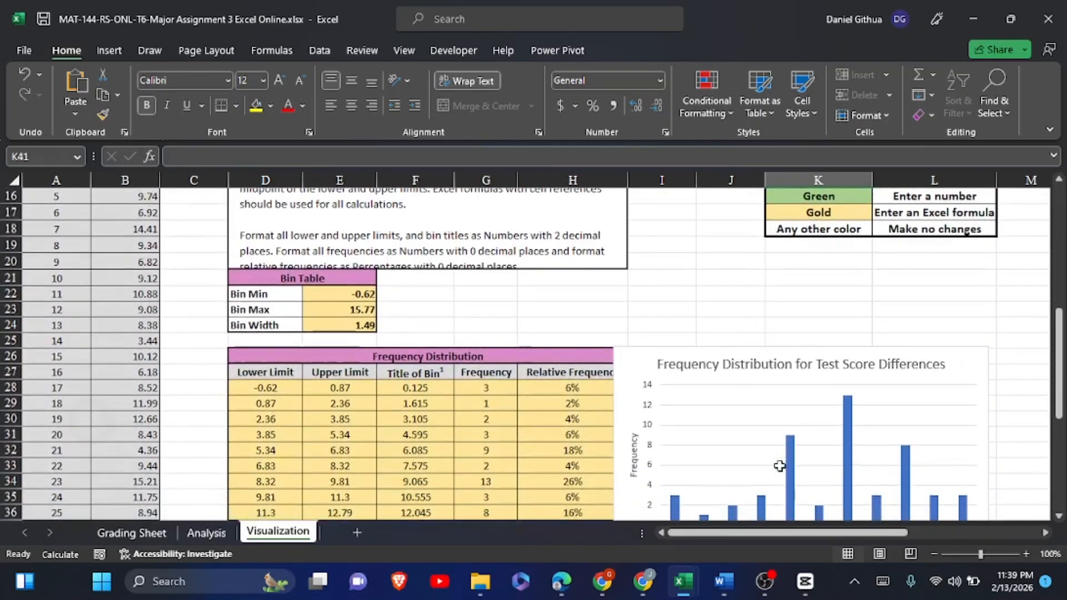
scroll(780, 466, down, 1)
scroll(780, 465, down, 3)
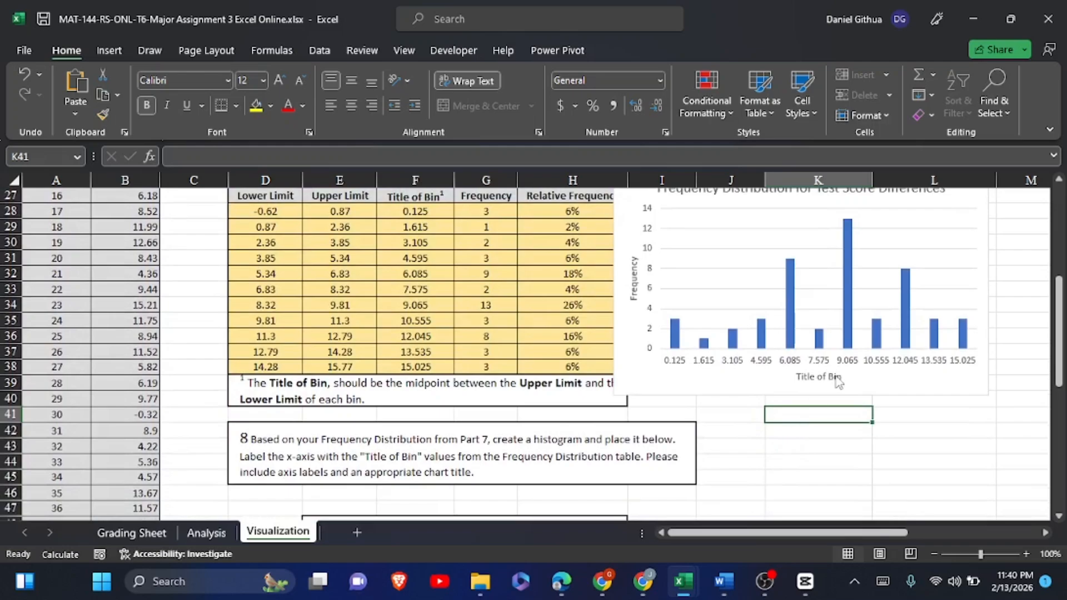
scroll(883, 383, up, 2)
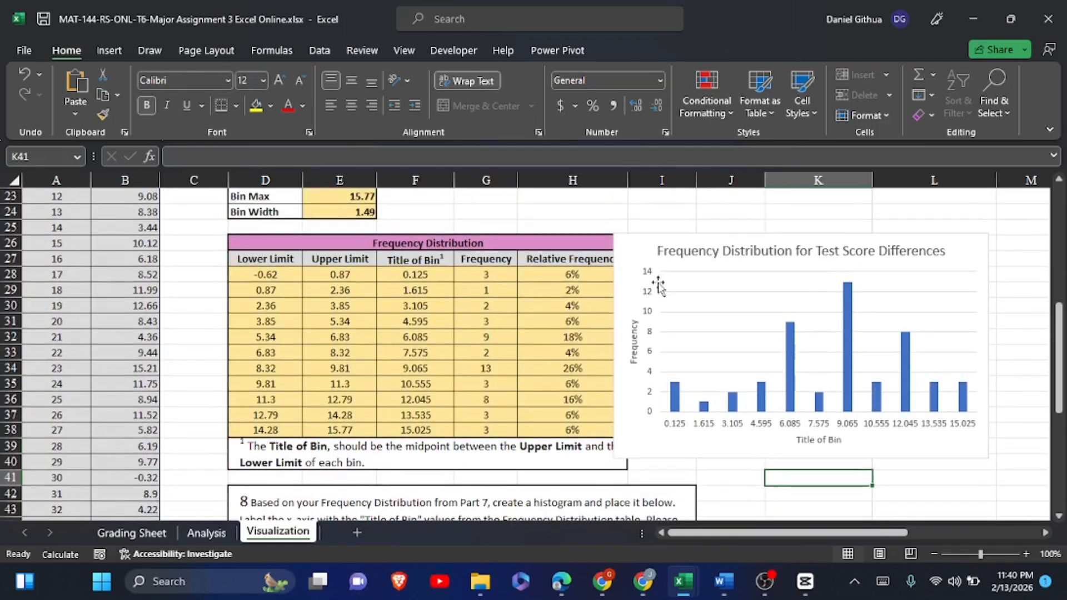
mouse_move(277, 274)
mouse_down()
mouse_move(328, 279)
mouse_move(329, 428)
mouse_move(397, 425)
mouse_up()
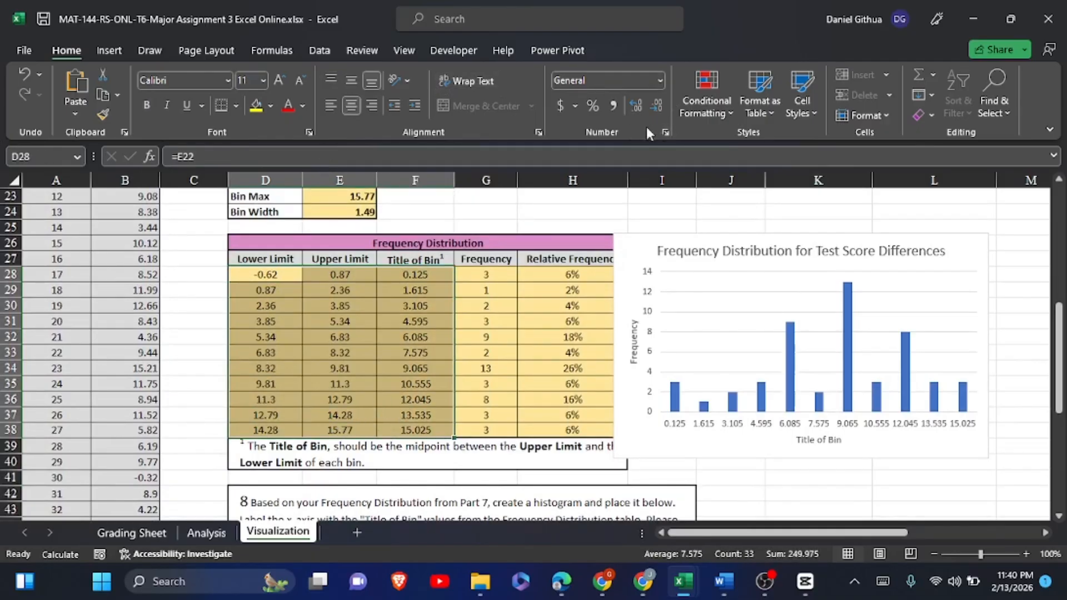
click(664, 132)
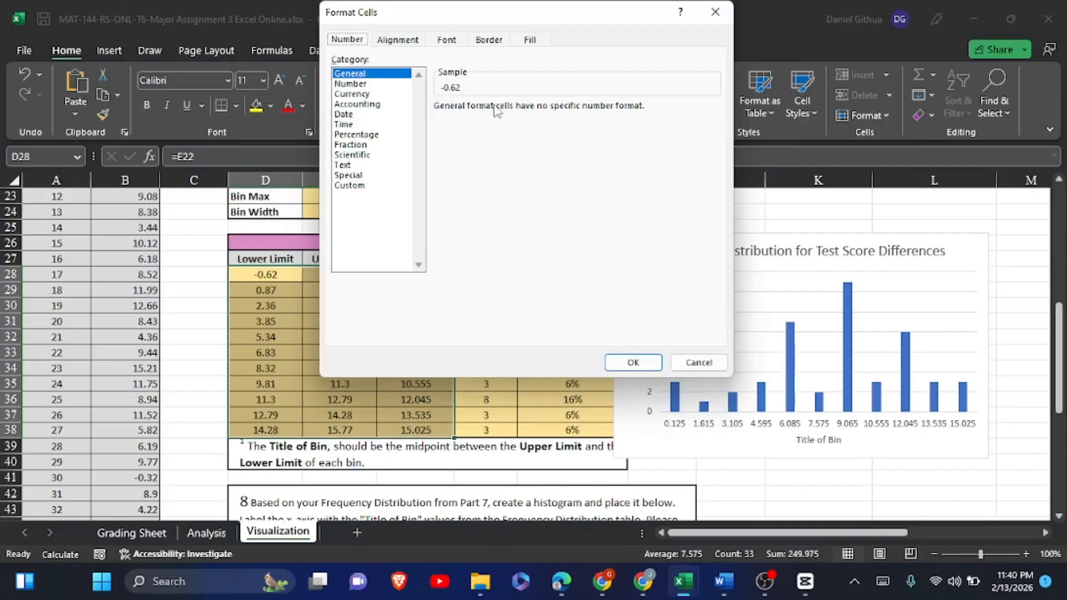
click(351, 84)
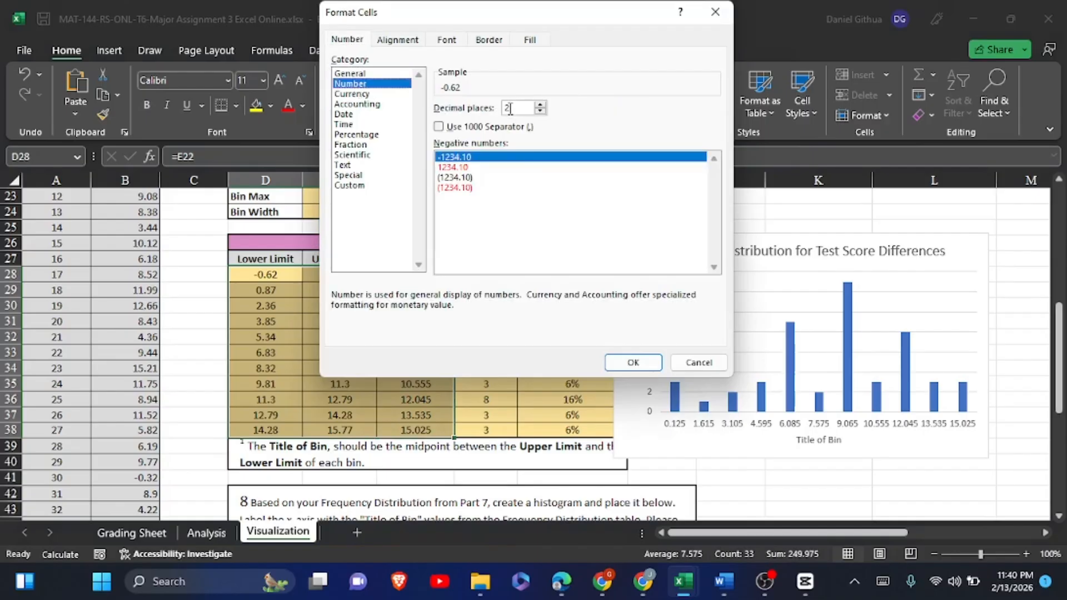
click(633, 362)
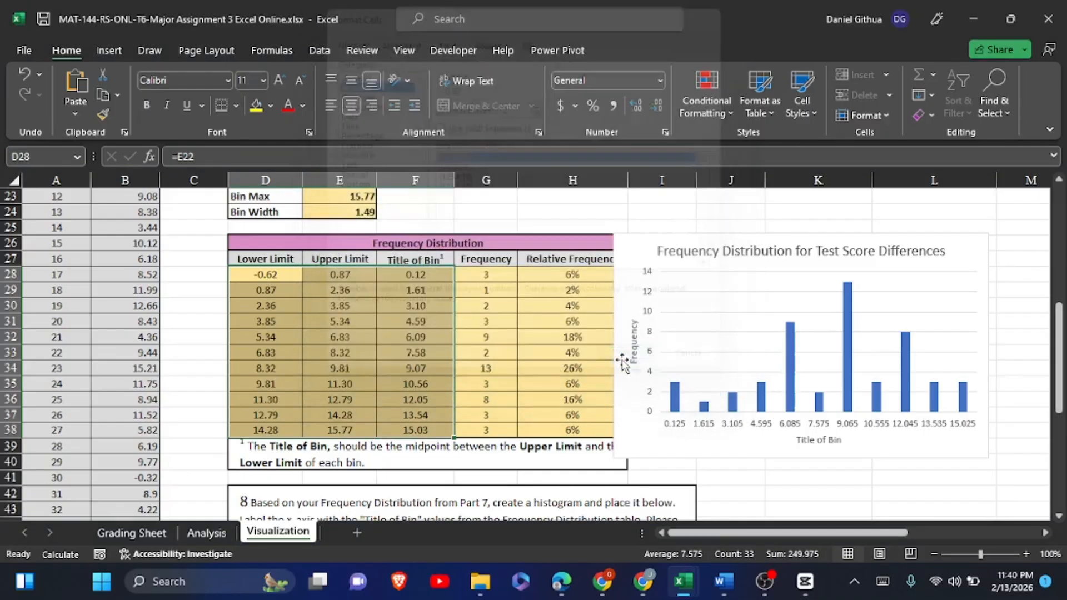
Format the Frequency values in G28:G38 as Number with 0 decimal places and check the Relative Frequency format in H28.
click(480, 275)
drag(485, 291, 489, 429)
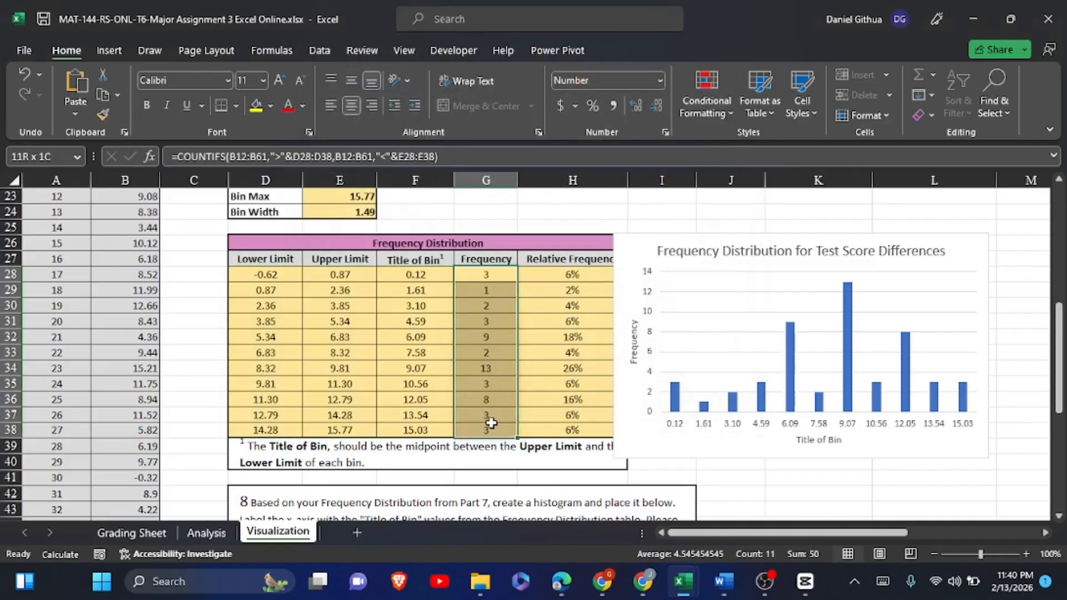
click(665, 132)
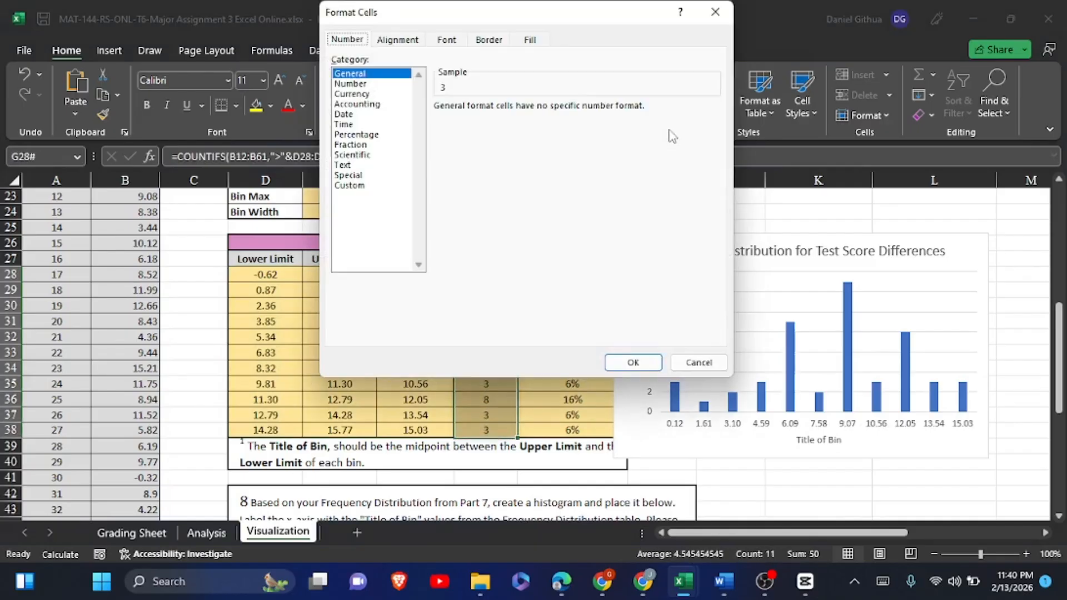
click(349, 83)
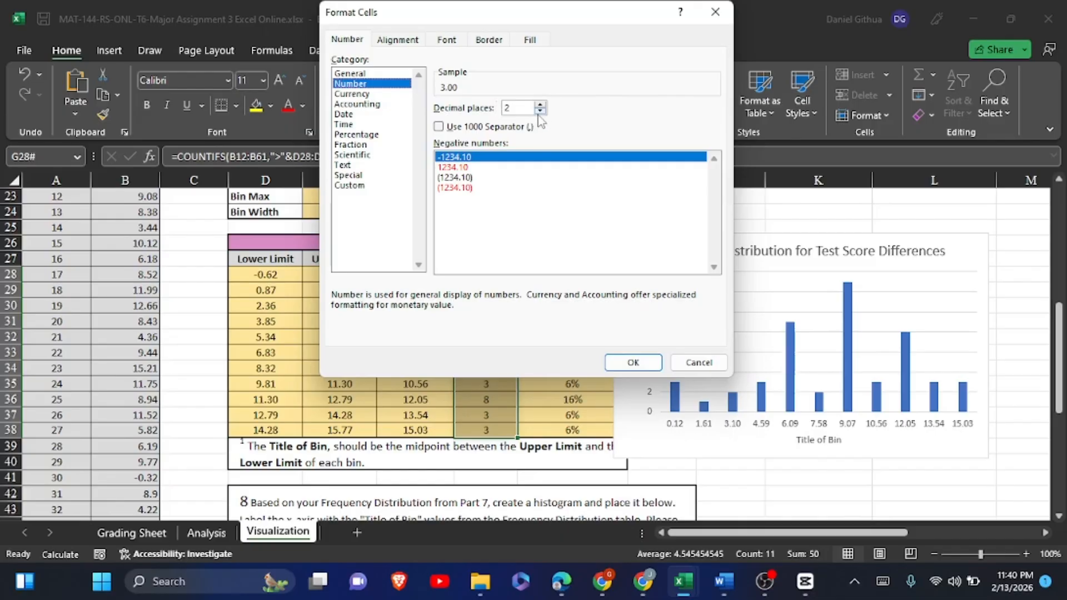
double_click(539, 112)
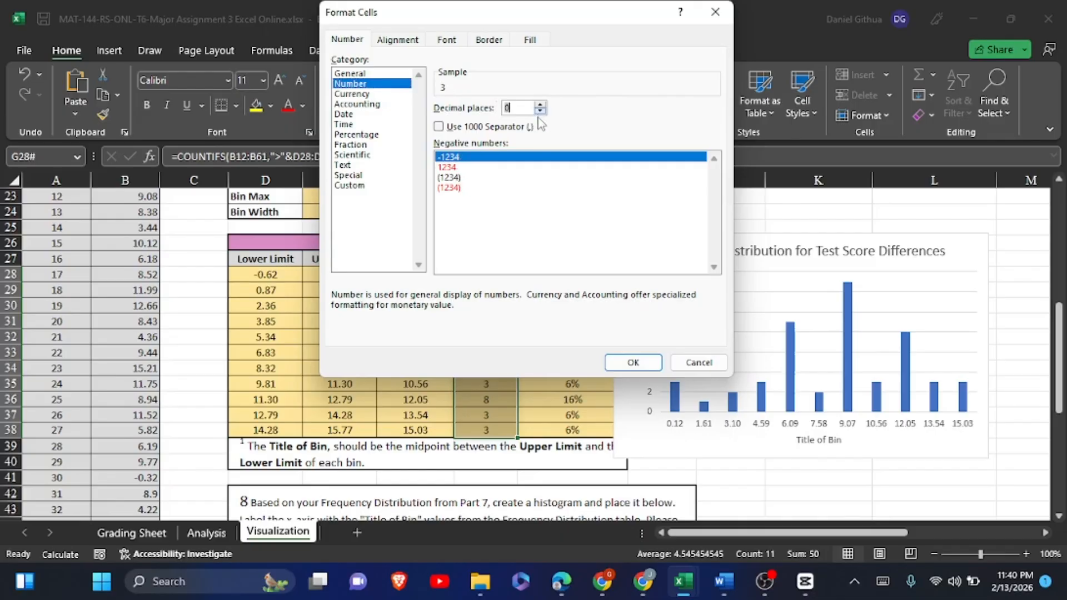
click(627, 362)
click(727, 479)
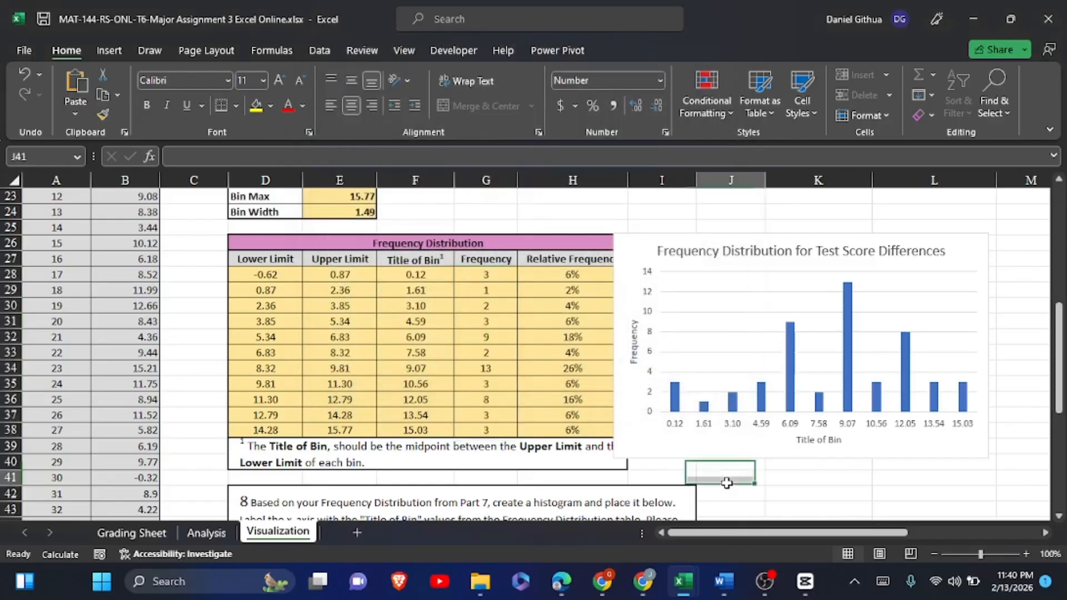
click(557, 271)
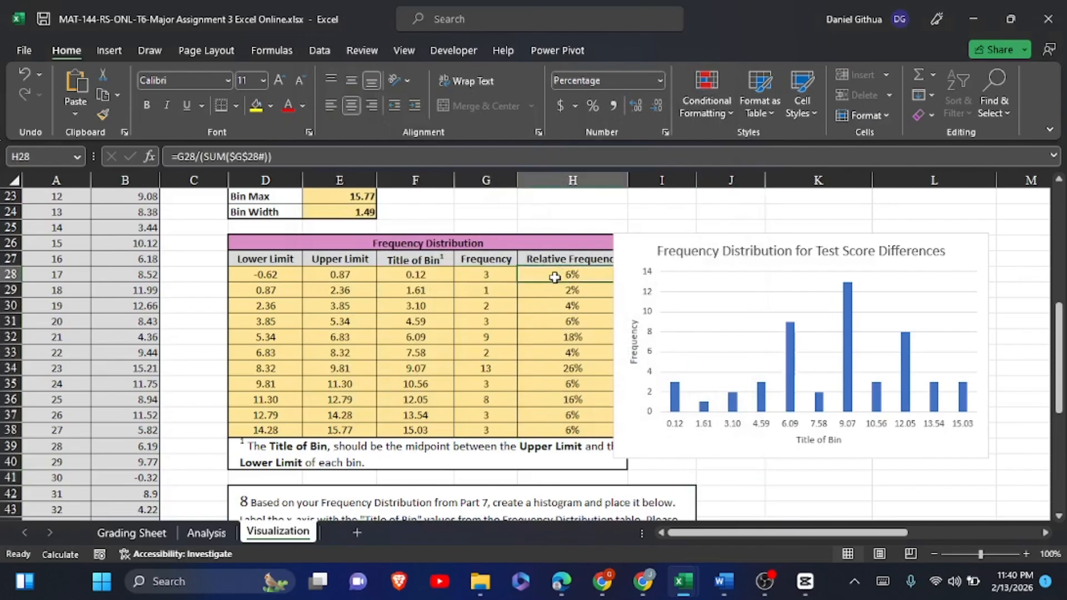
Move the frequency distribution chart below the Part 8 instruction box, with its upper edge near row 46.
scroll(571, 365, down, 2)
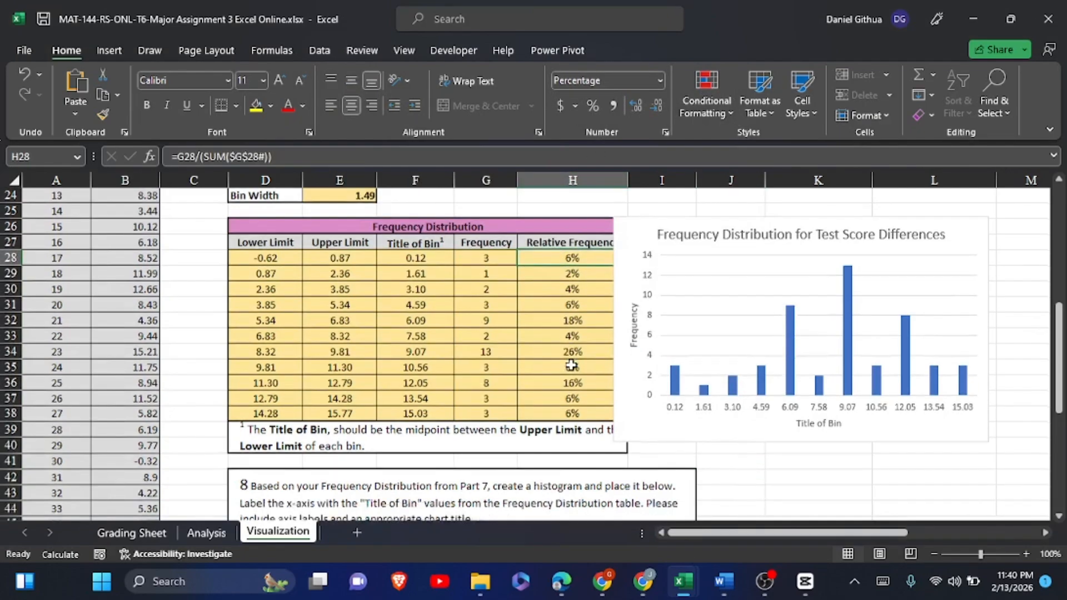
scroll(571, 365, up, 2)
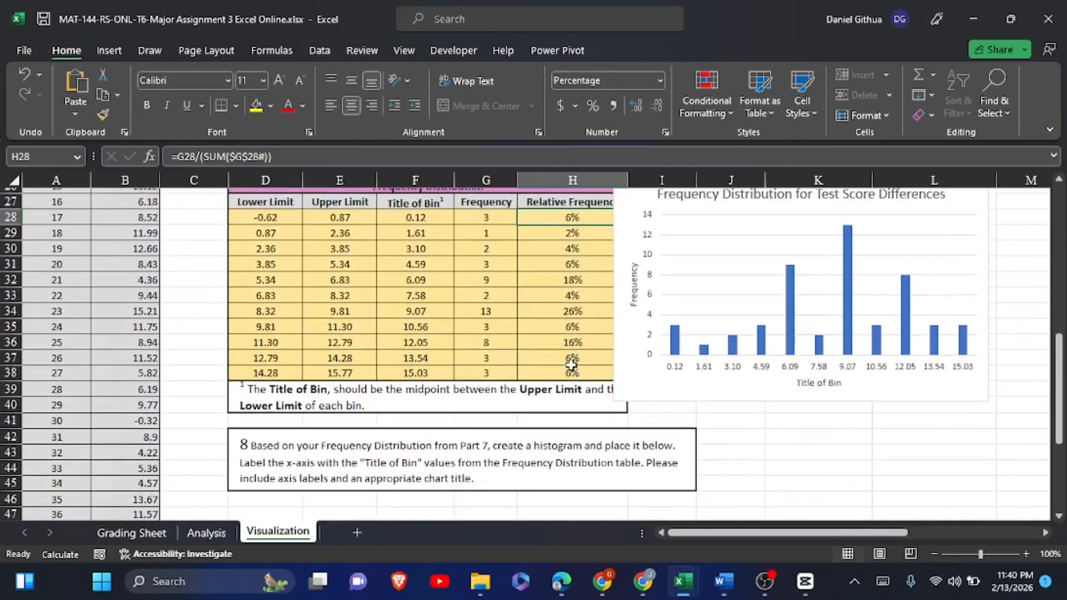
click(691, 211)
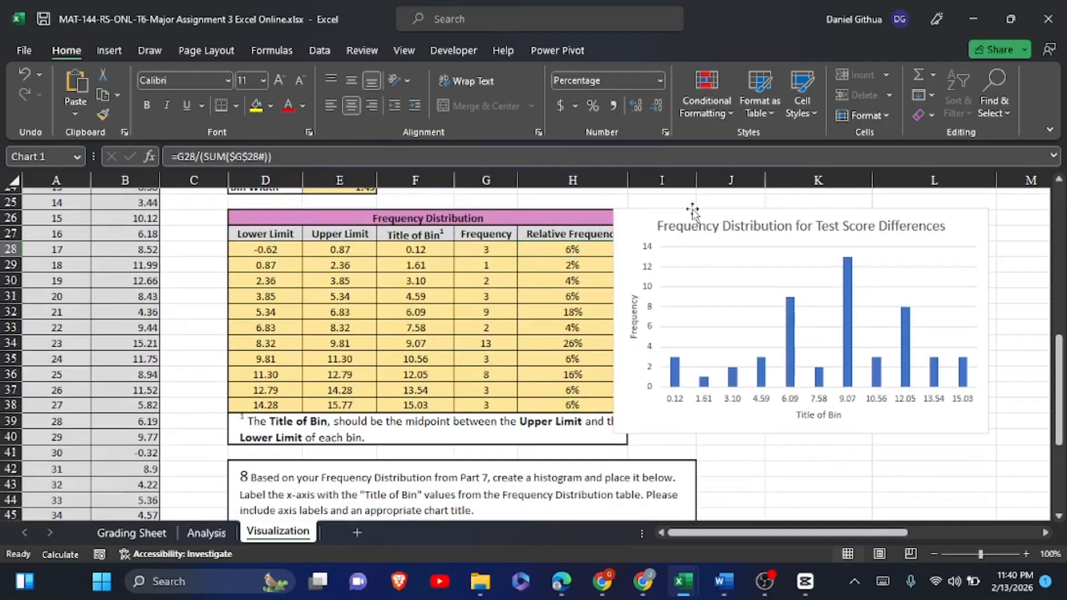
click(651, 245)
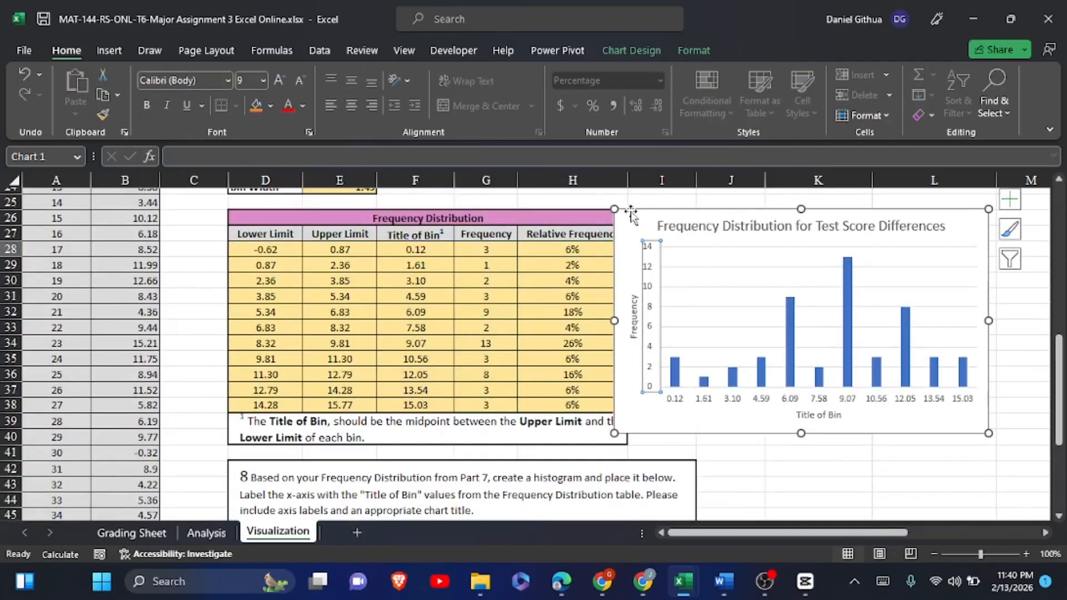
drag(627, 212, 295, 494)
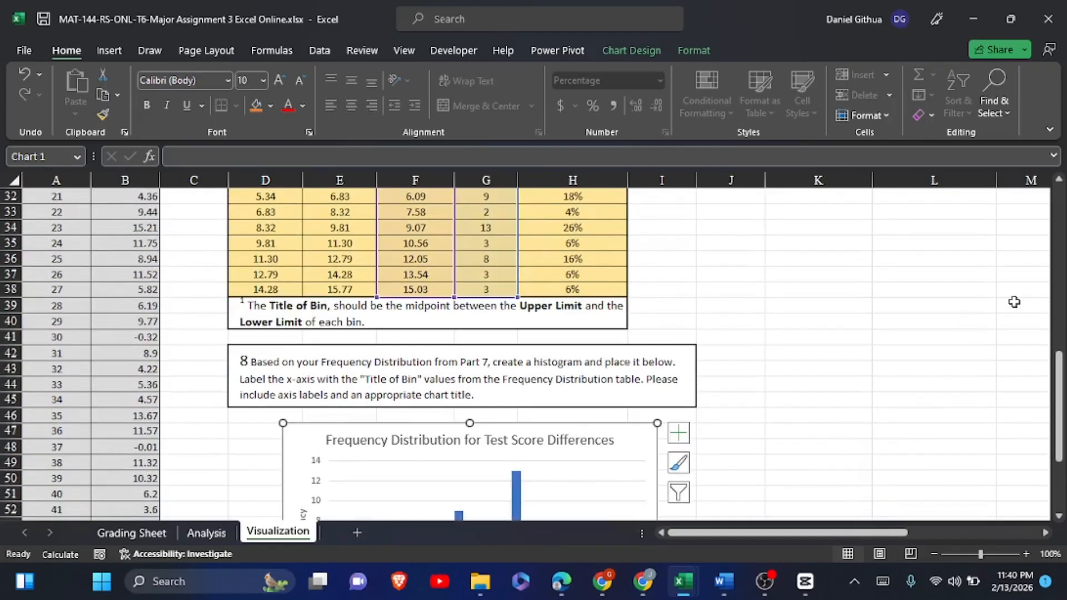
drag(1049, 359, 1062, 427)
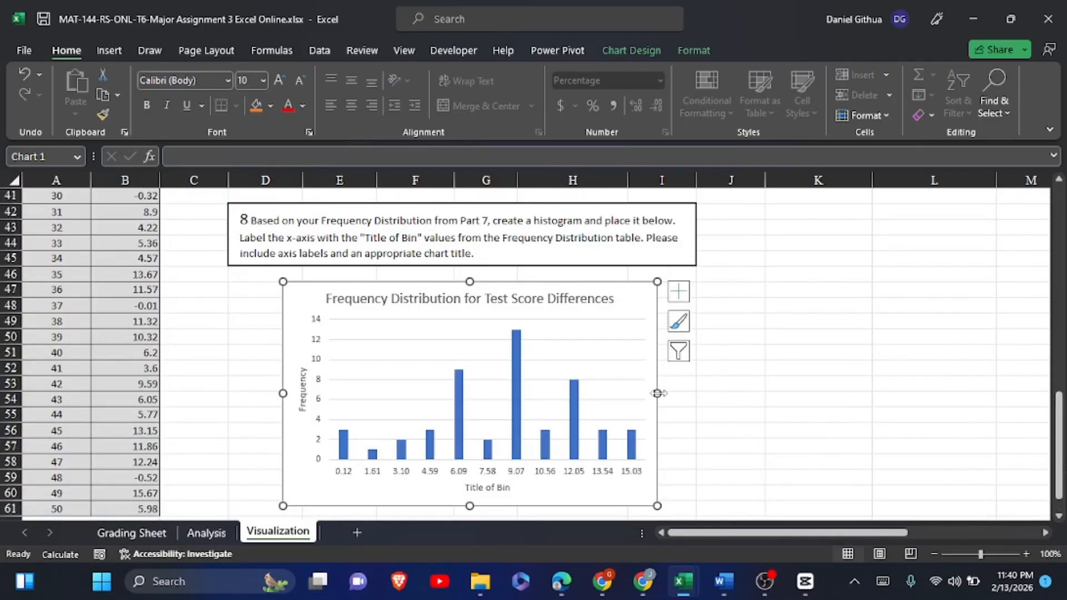
Enlarge the frequency distribution chart, widening it on both sides within columns D to I and extending its lower edge slightly.
drag(658, 394, 678, 396)
drag(479, 505, 478, 512)
drag(283, 396, 258, 396)
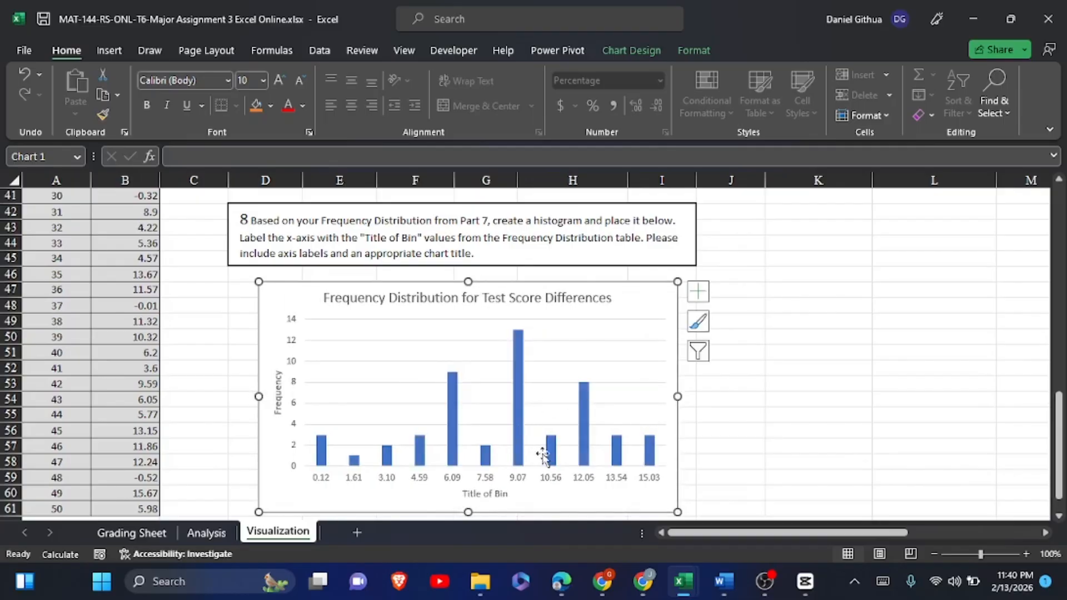
Set the gap width of the chart's data series to 0% so the bars touch like a histogram.
mouse_move(554, 460)
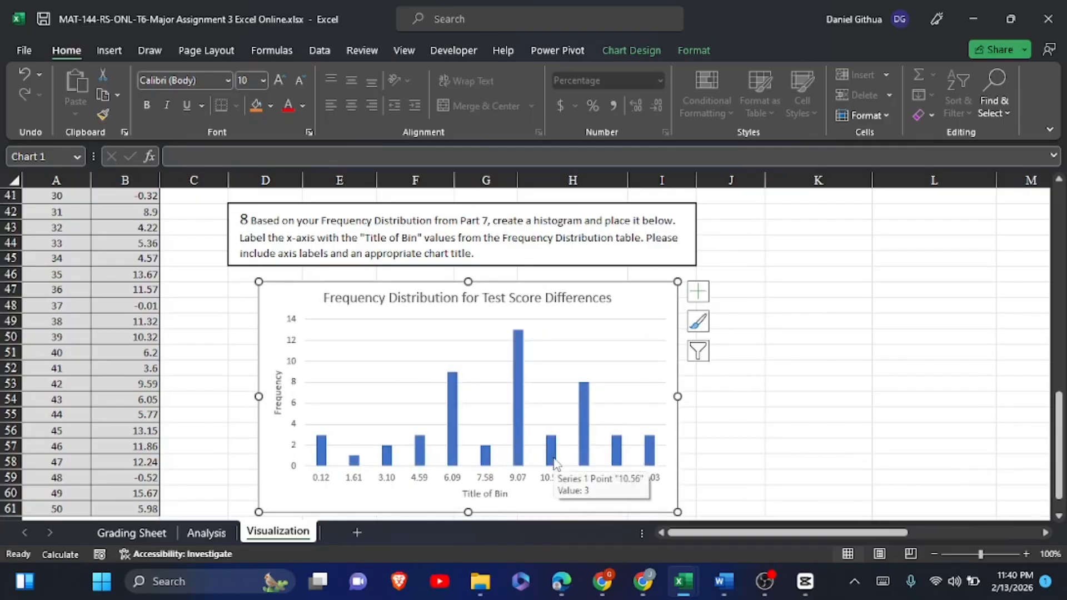
click(455, 455)
right_click(454, 455)
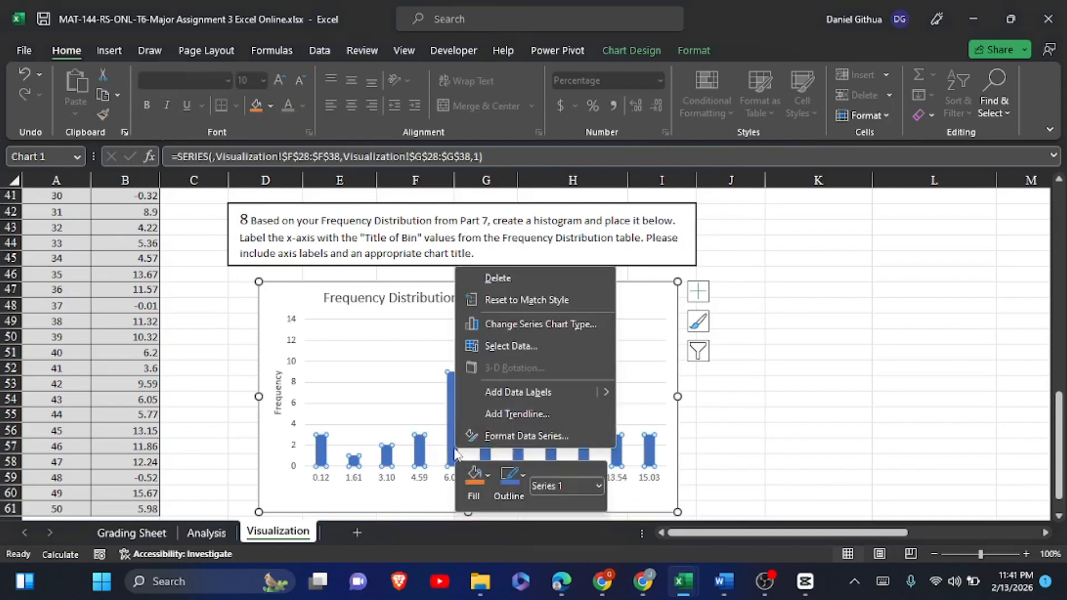
key(Escape)
double_click(523, 449)
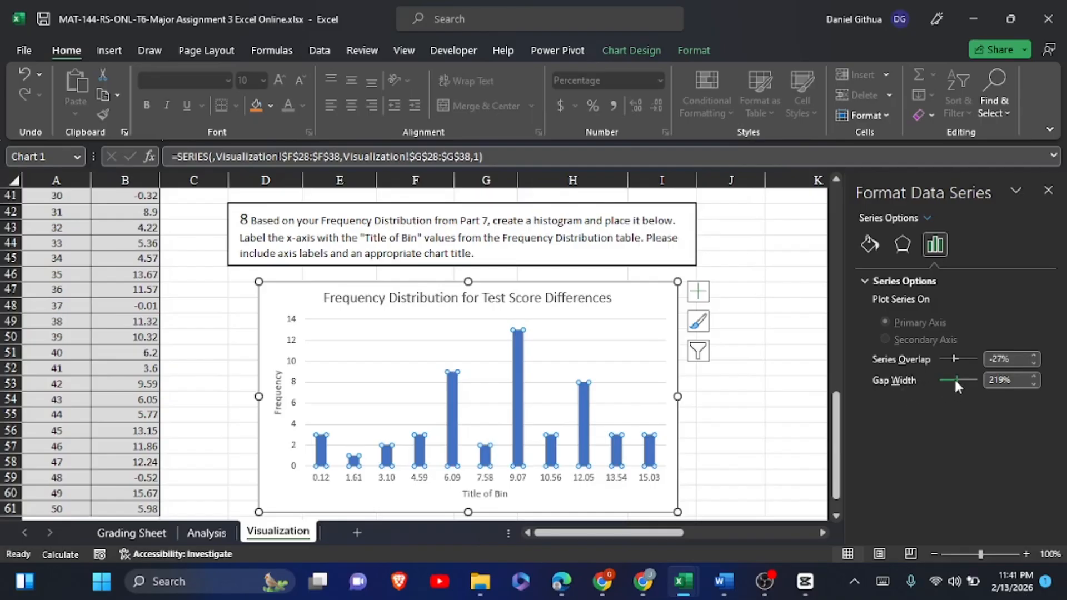
drag(957, 381, 938, 384)
click(705, 440)
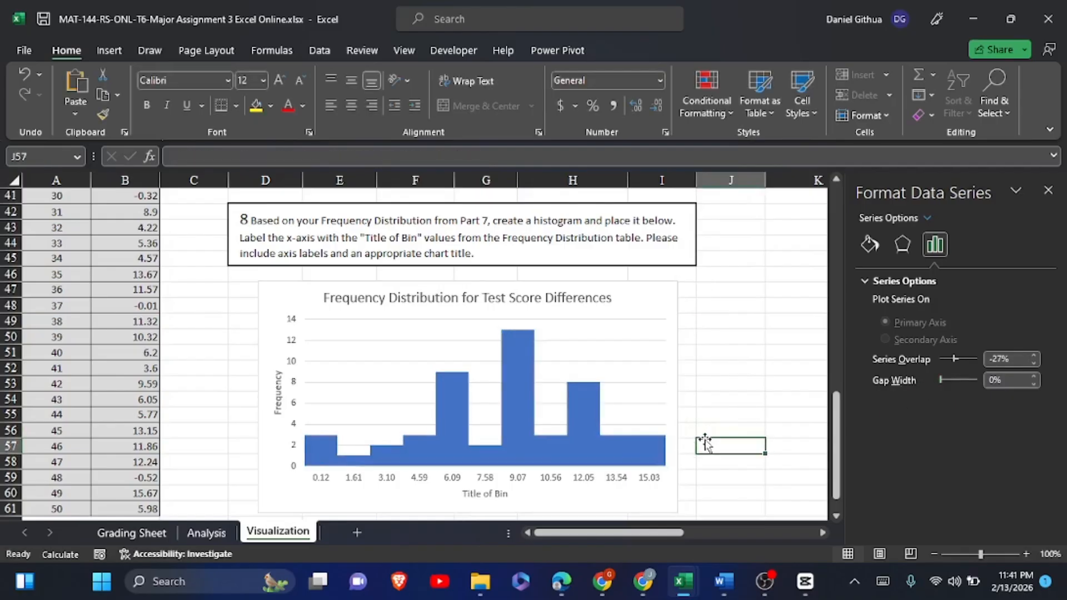
Give the histogram bars a solid black border line.
mouse_move(571, 445)
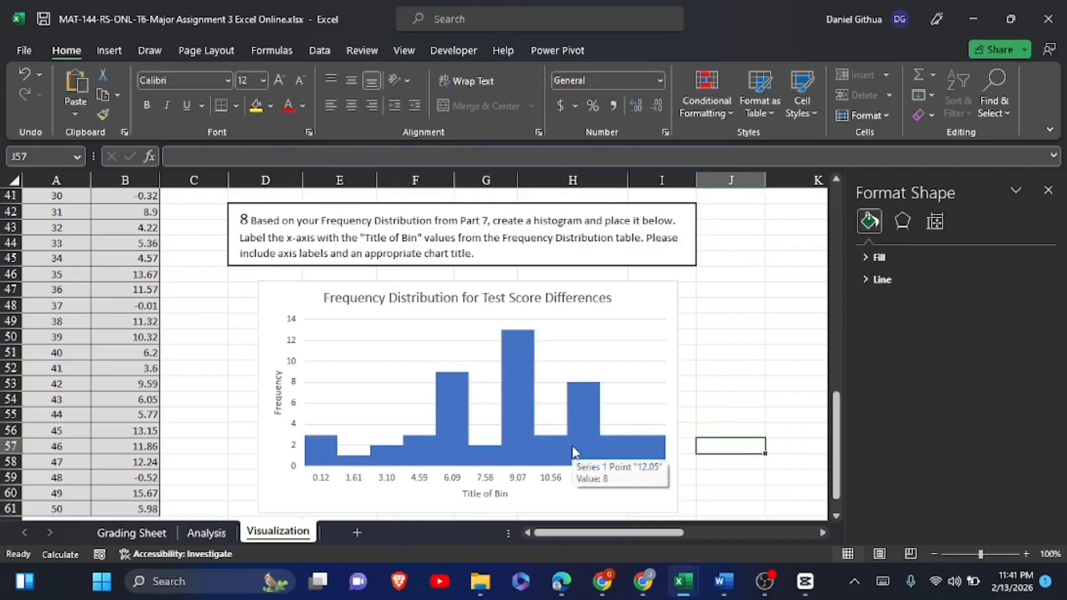
click(526, 447)
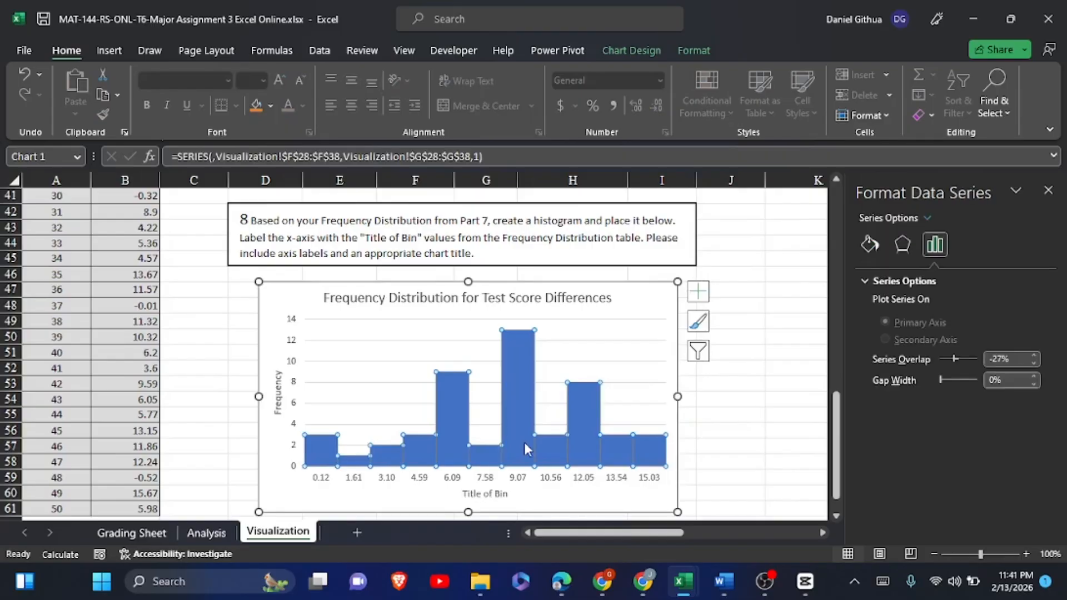
click(870, 249)
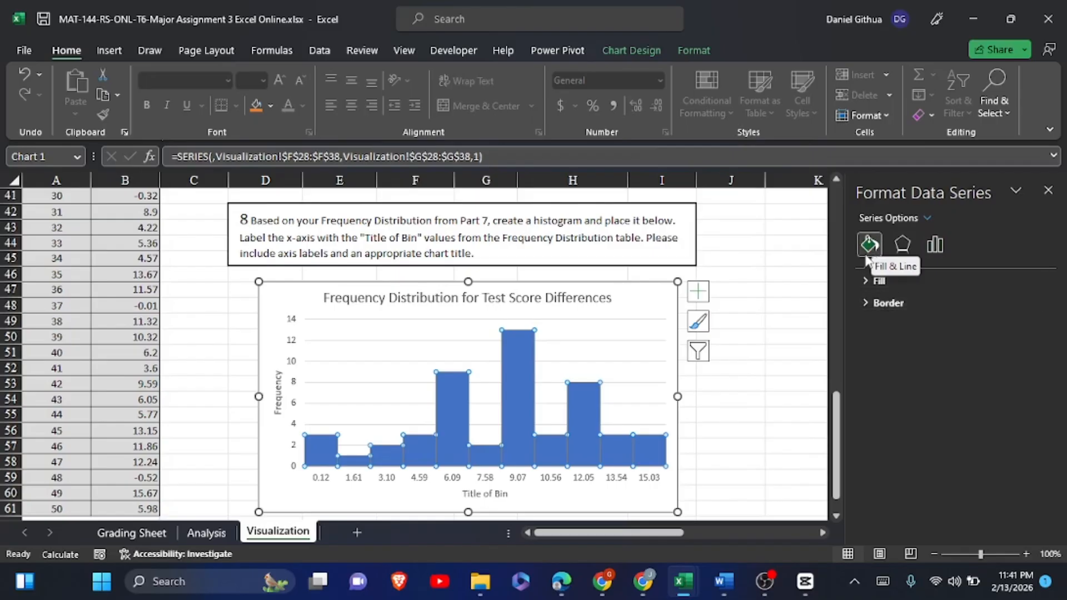
click(879, 303)
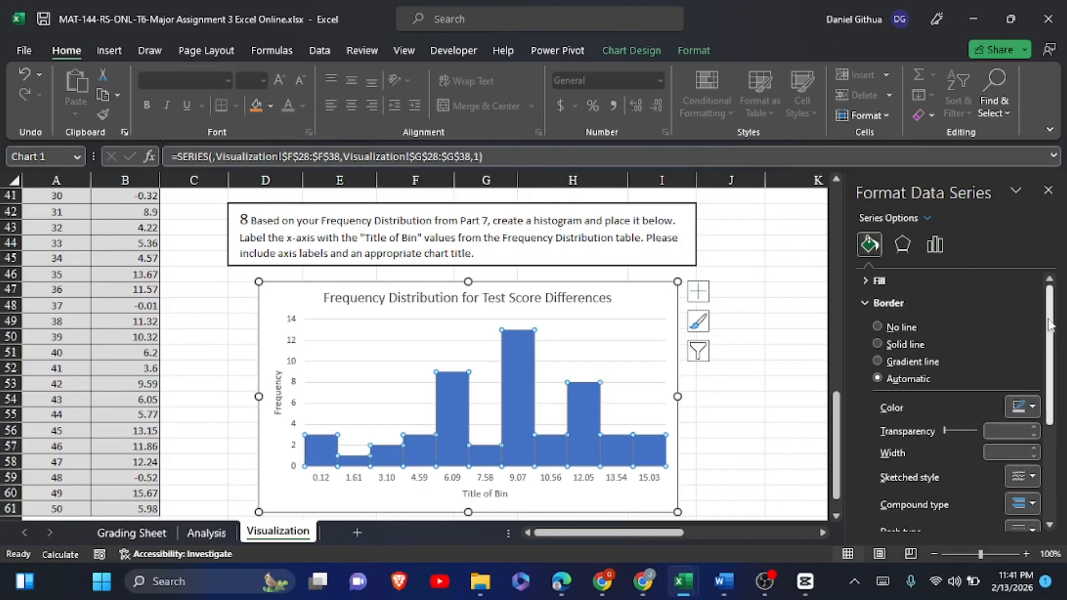
click(887, 345)
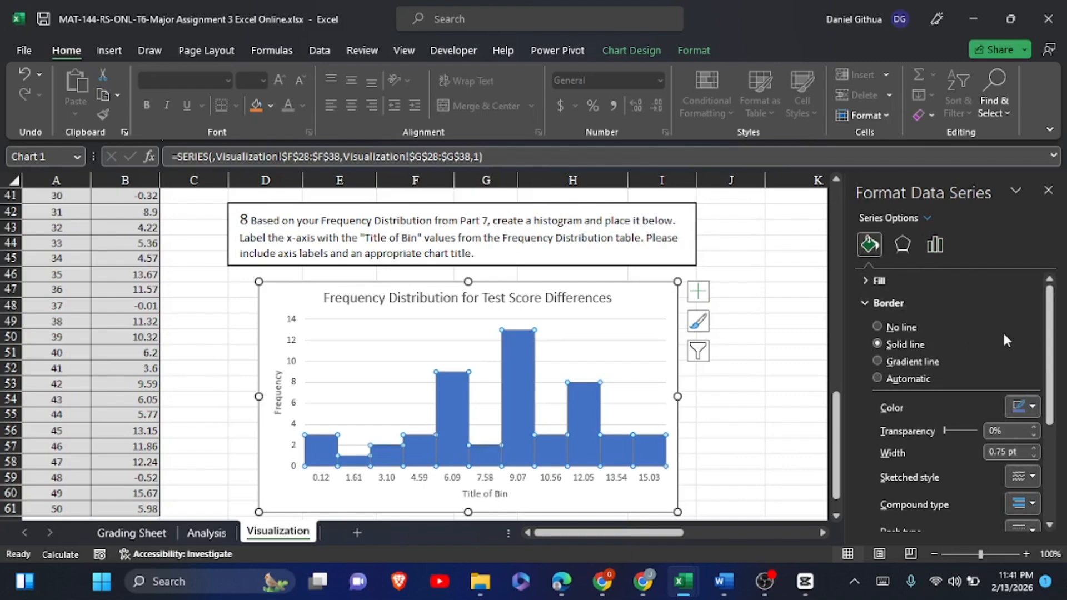
click(1032, 407)
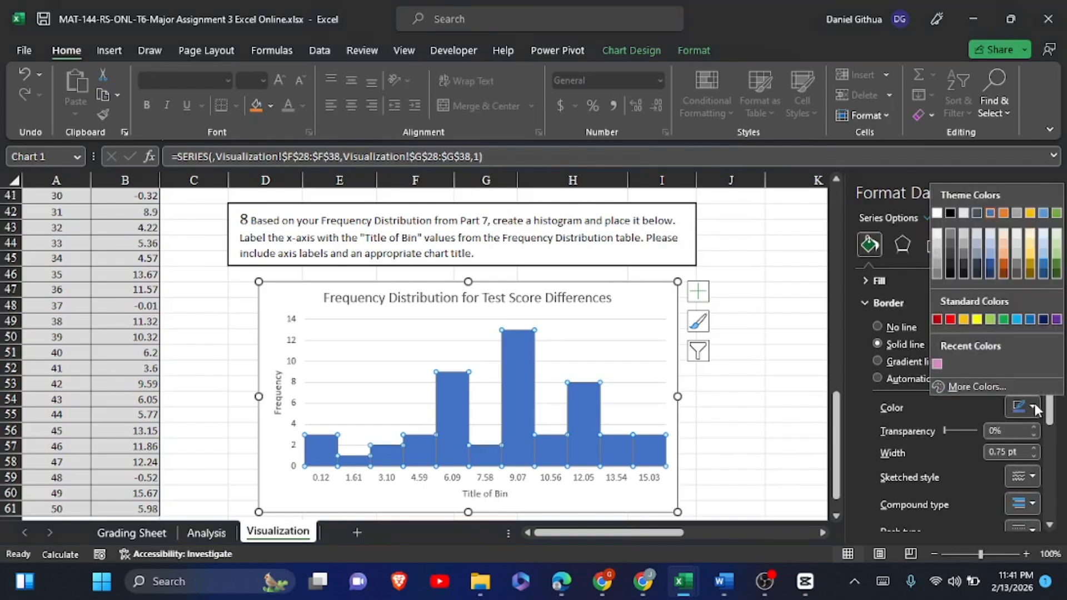
click(949, 212)
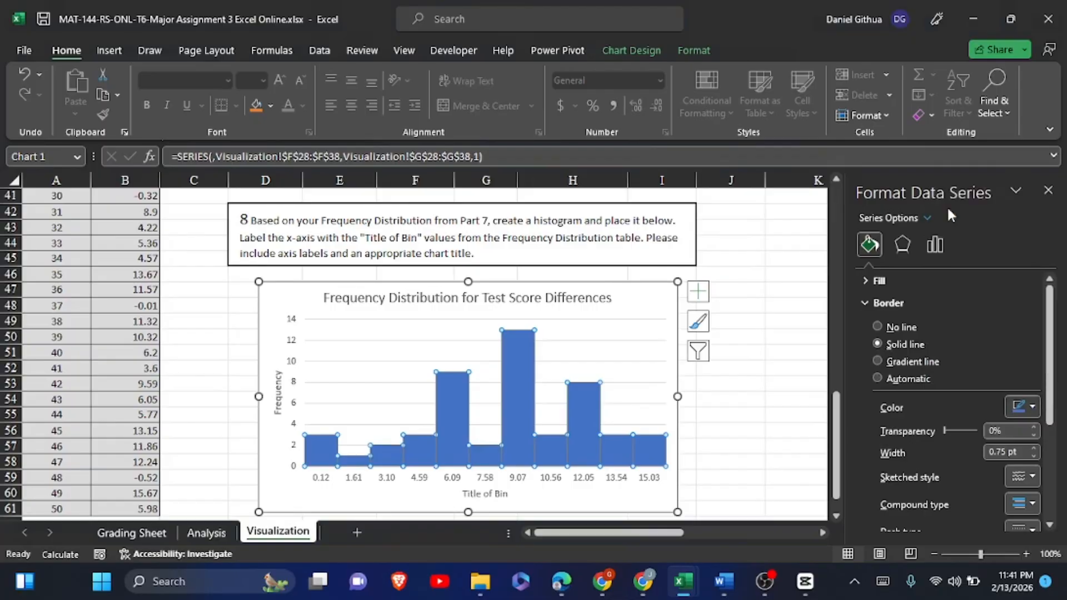
click(727, 423)
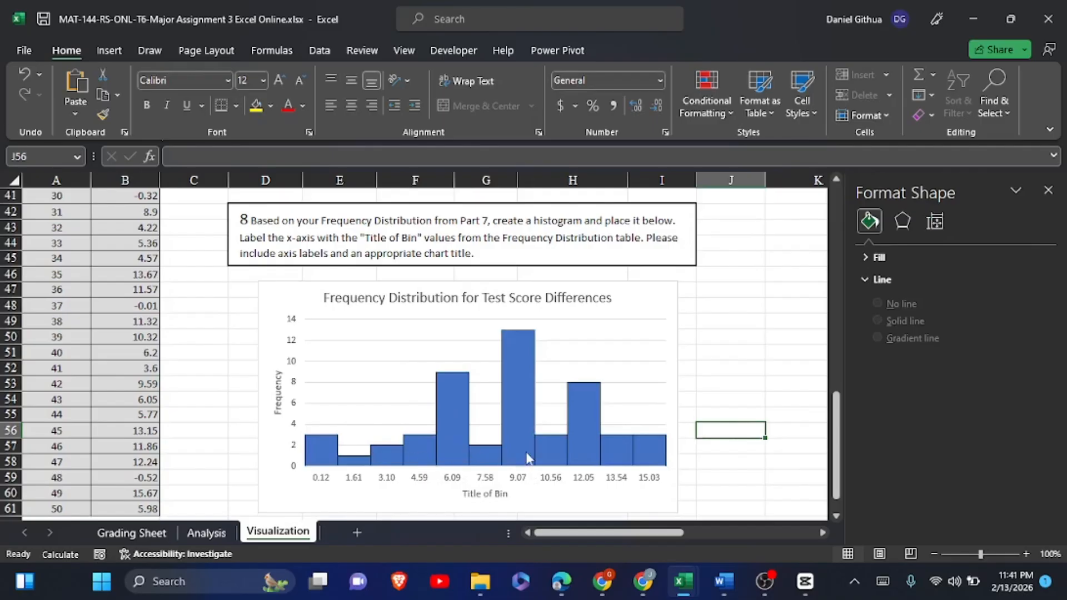
Set all text in the histogram to Times New Roman and increase the chart's font size to 12.
click(673, 297)
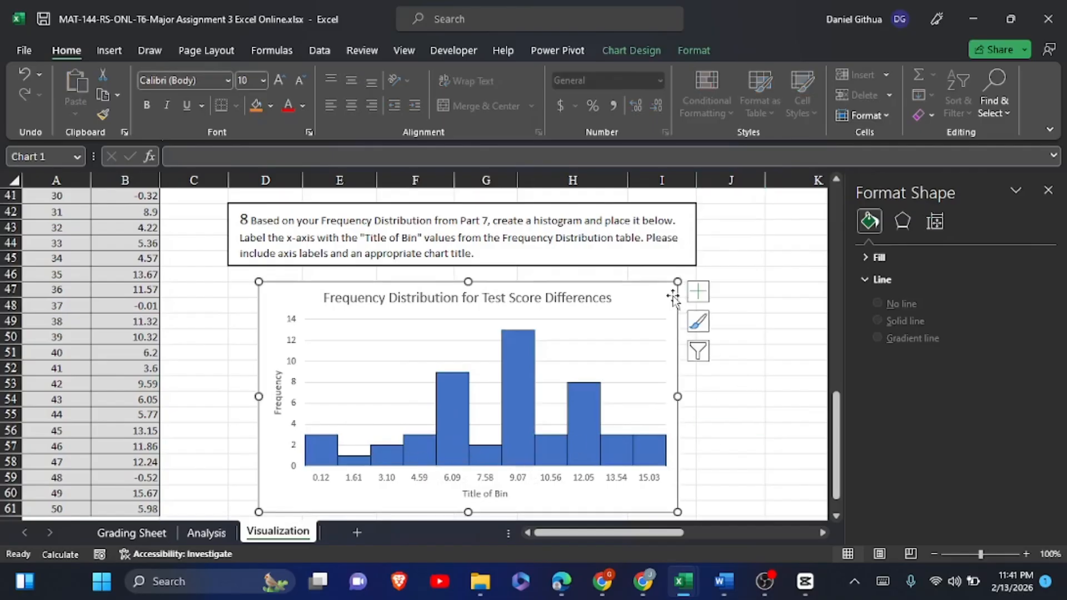
click(229, 82)
click(229, 82)
click(228, 81)
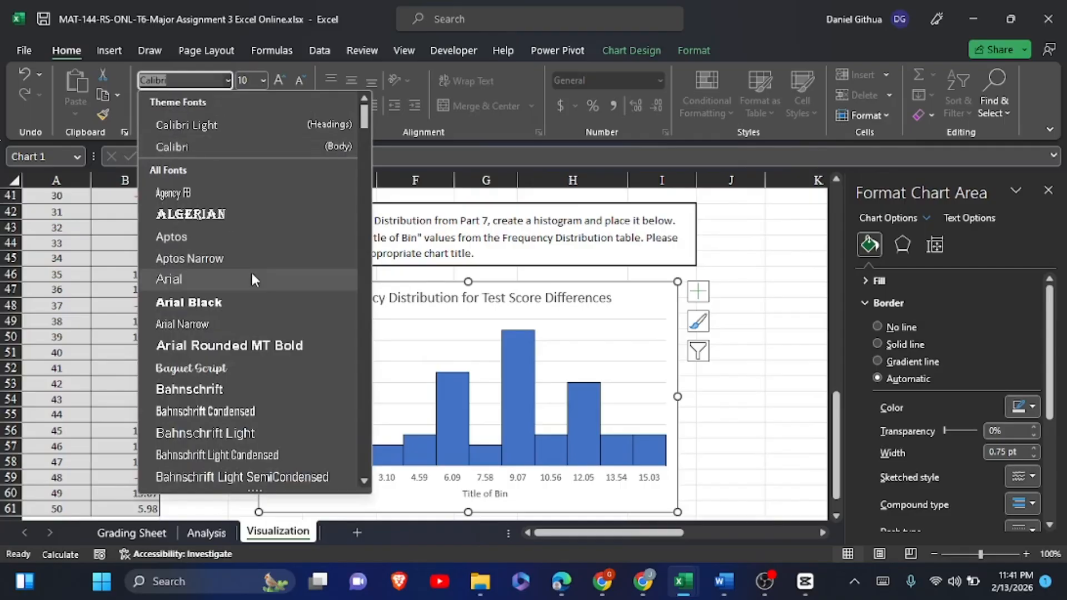
text(t)
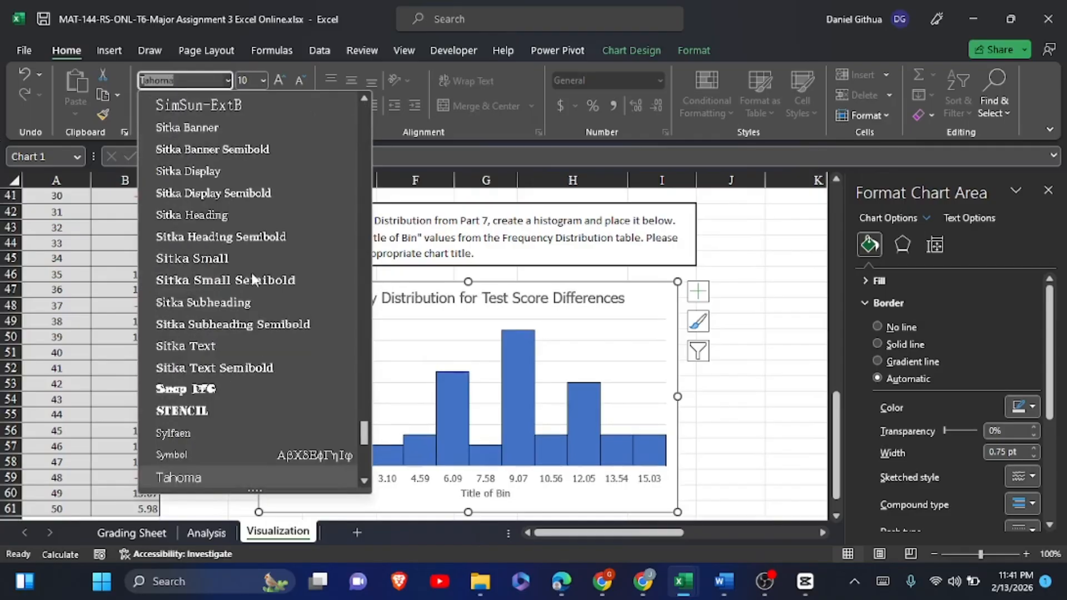
text(imes New R)
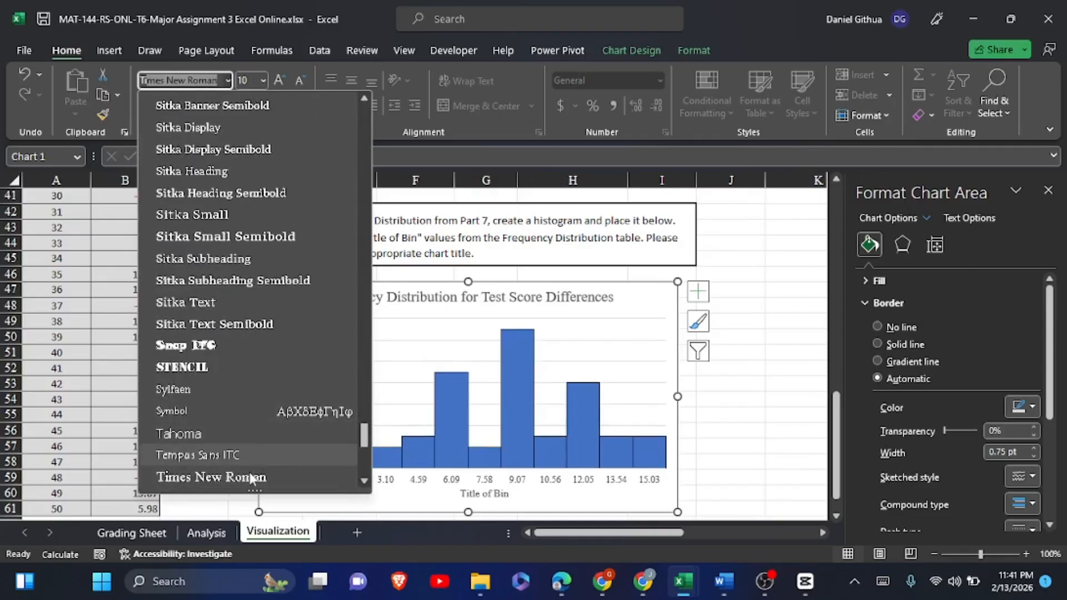
click(249, 477)
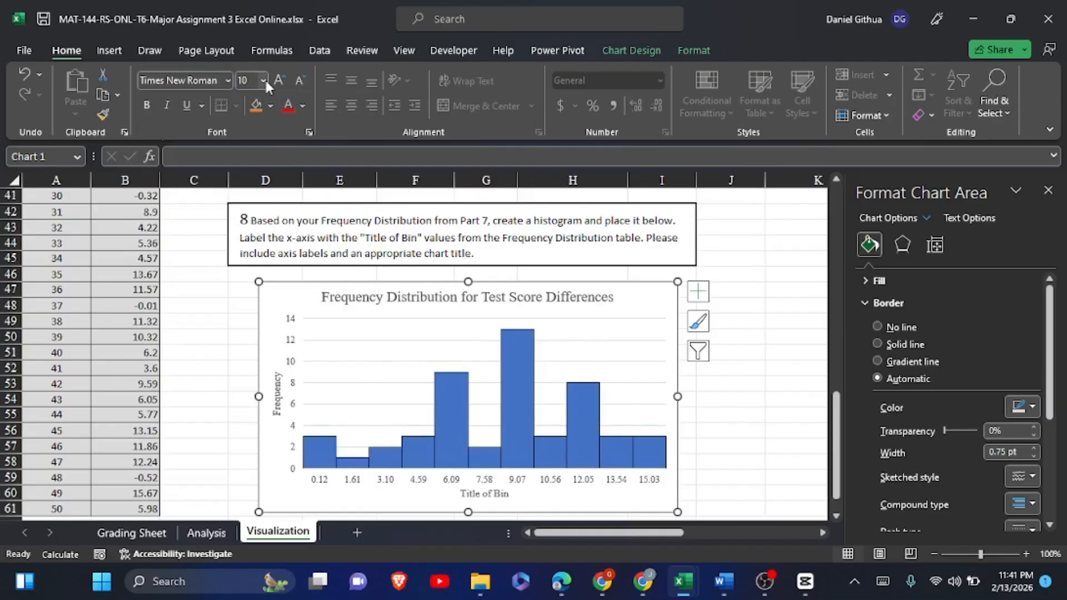
click(282, 78)
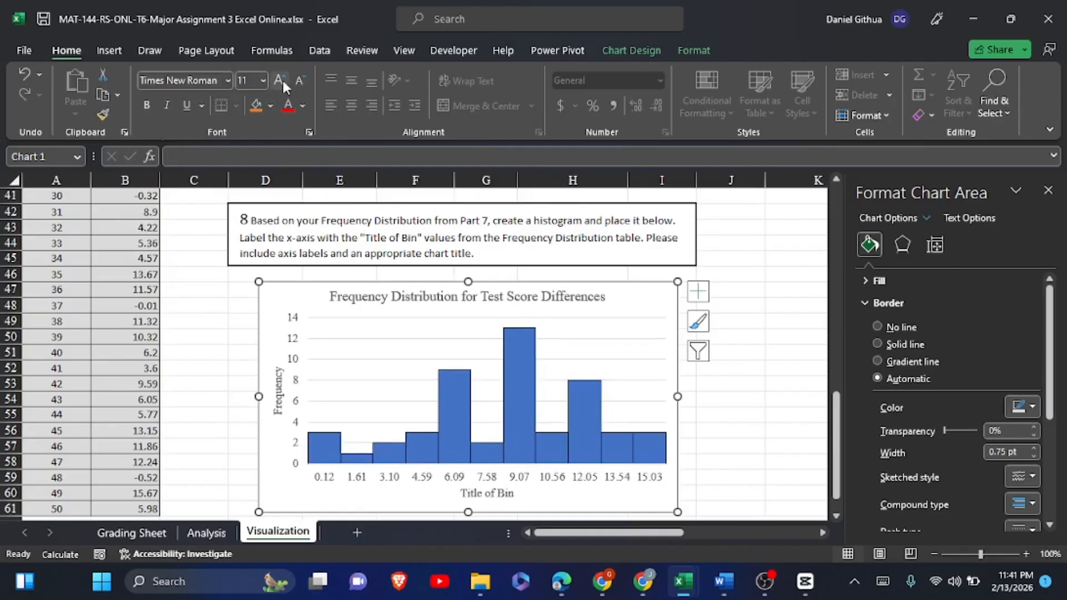
click(282, 77)
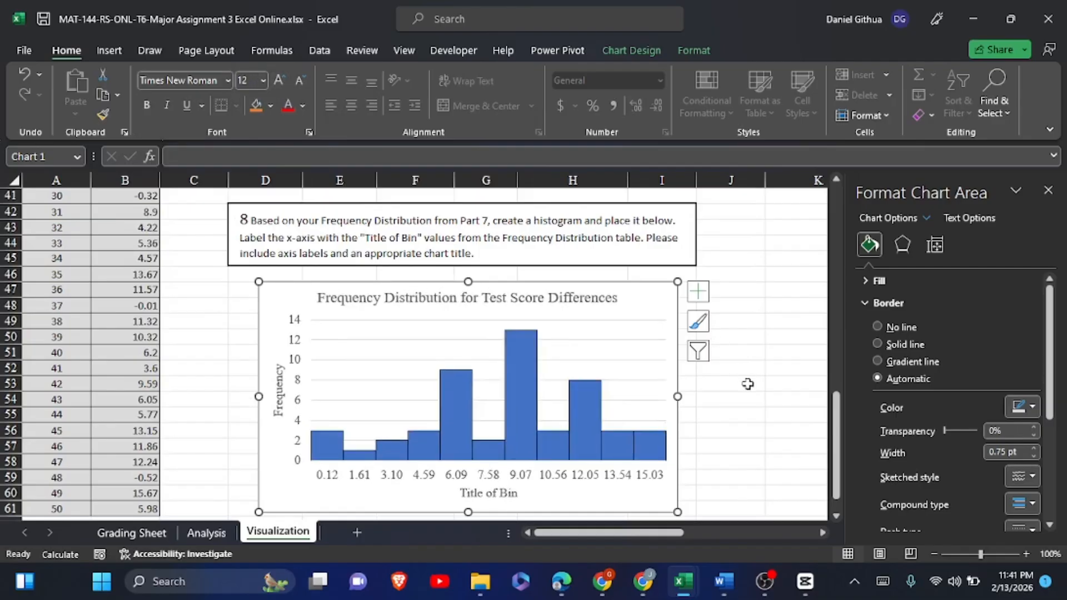
click(747, 384)
Widen the histogram to the start of column J and extend its lower edge to the end of row 62.
click(678, 385)
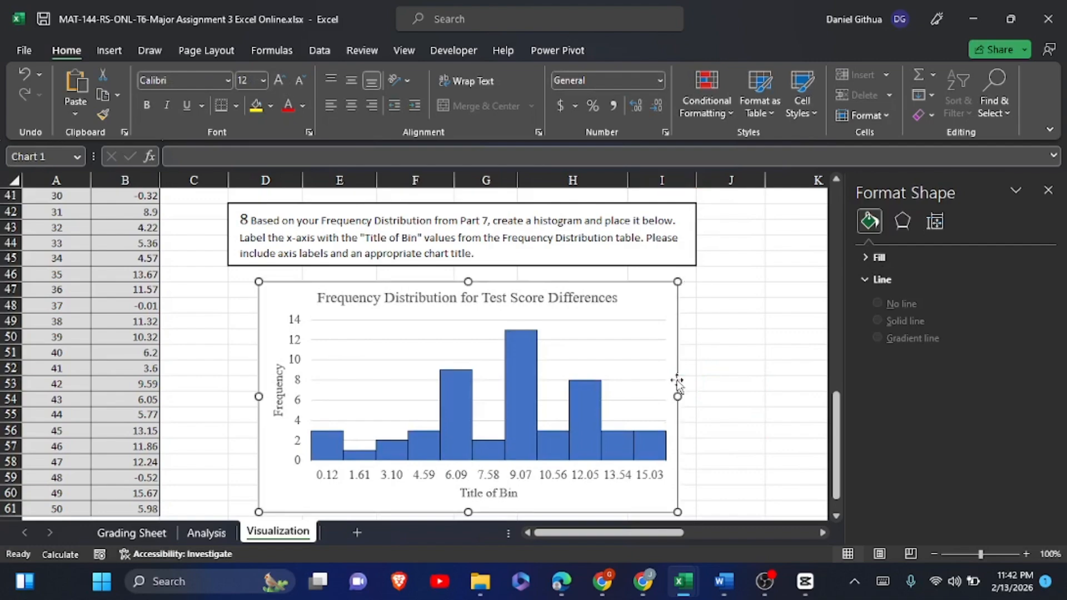
drag(677, 397, 705, 405)
drag(839, 442, 838, 450)
drag(482, 481, 482, 500)
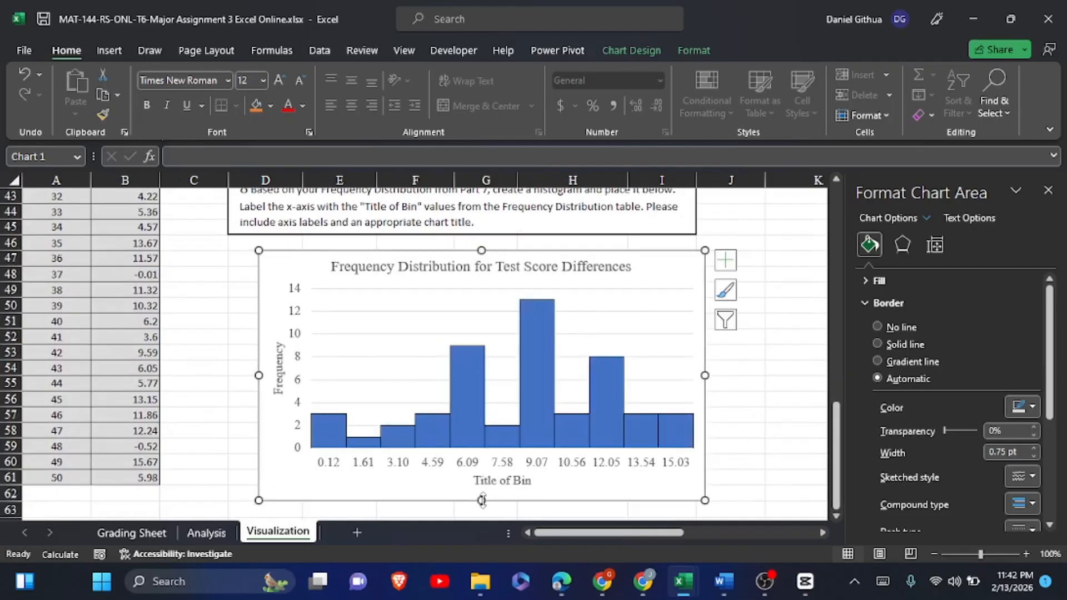